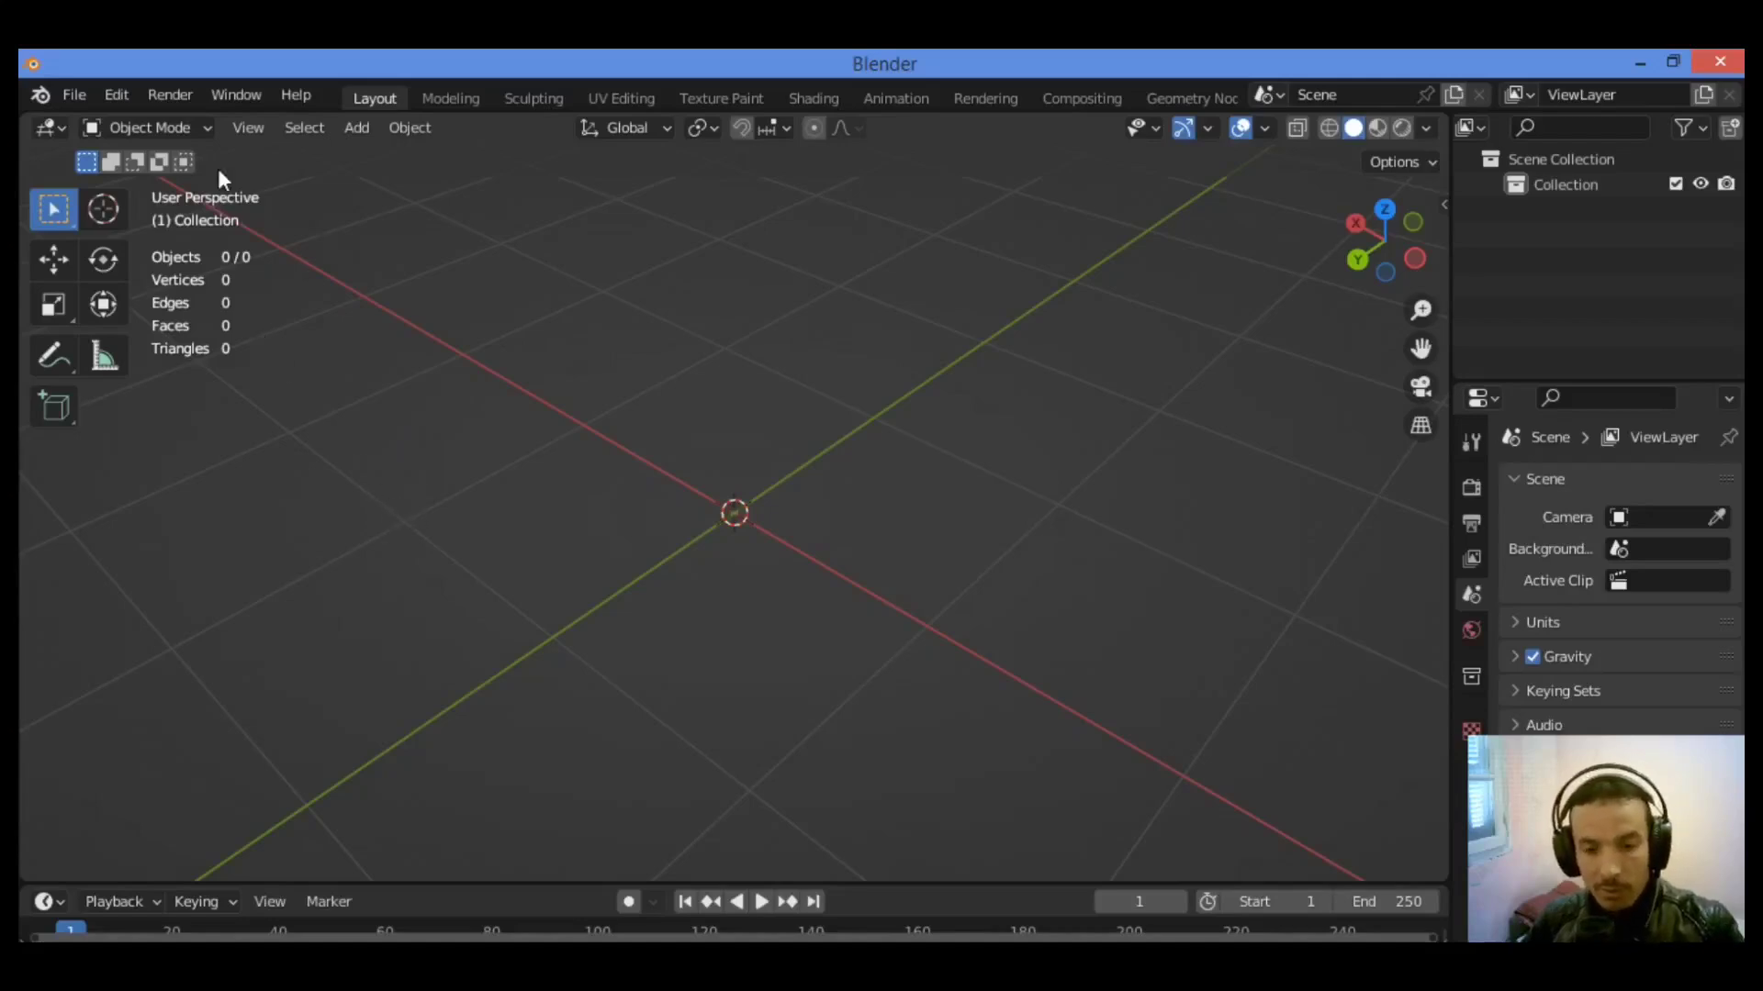
# Step: Add a mesh plane at the world origin and scale it up uniformly by a factor of about 7.7
pyautogui.hotkey('shift', 'a')
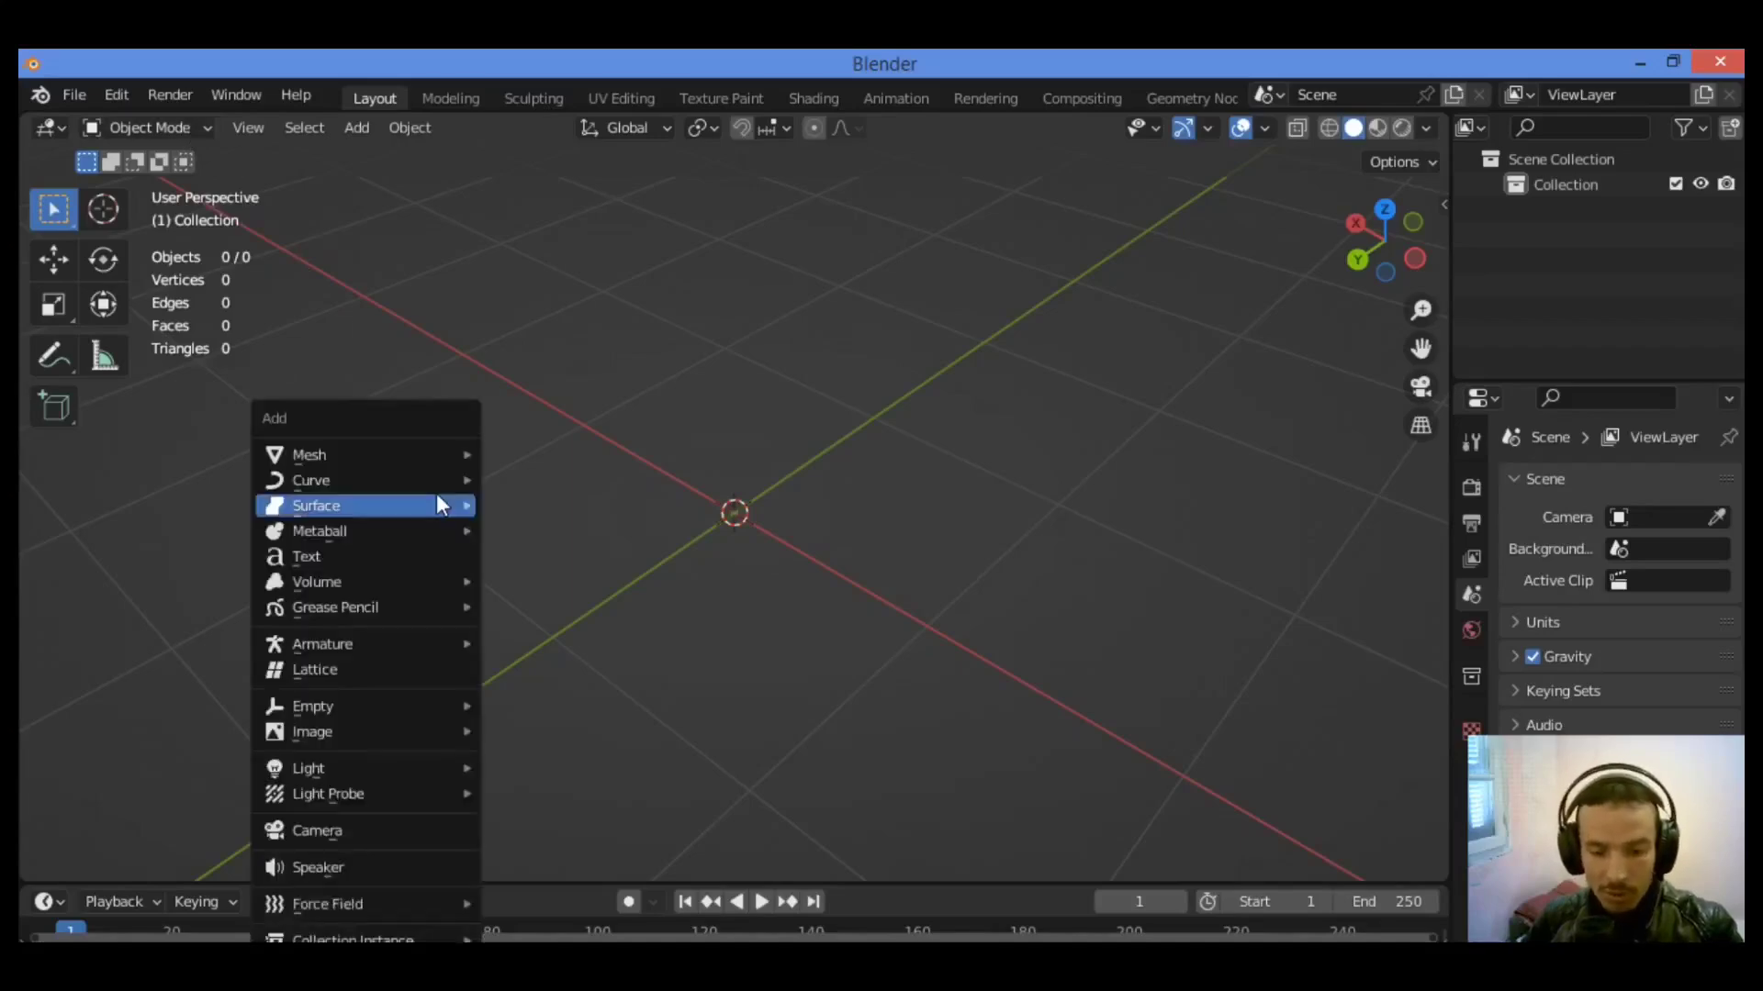
pyautogui.moveTo(394, 455)
pyautogui.click(599, 451)
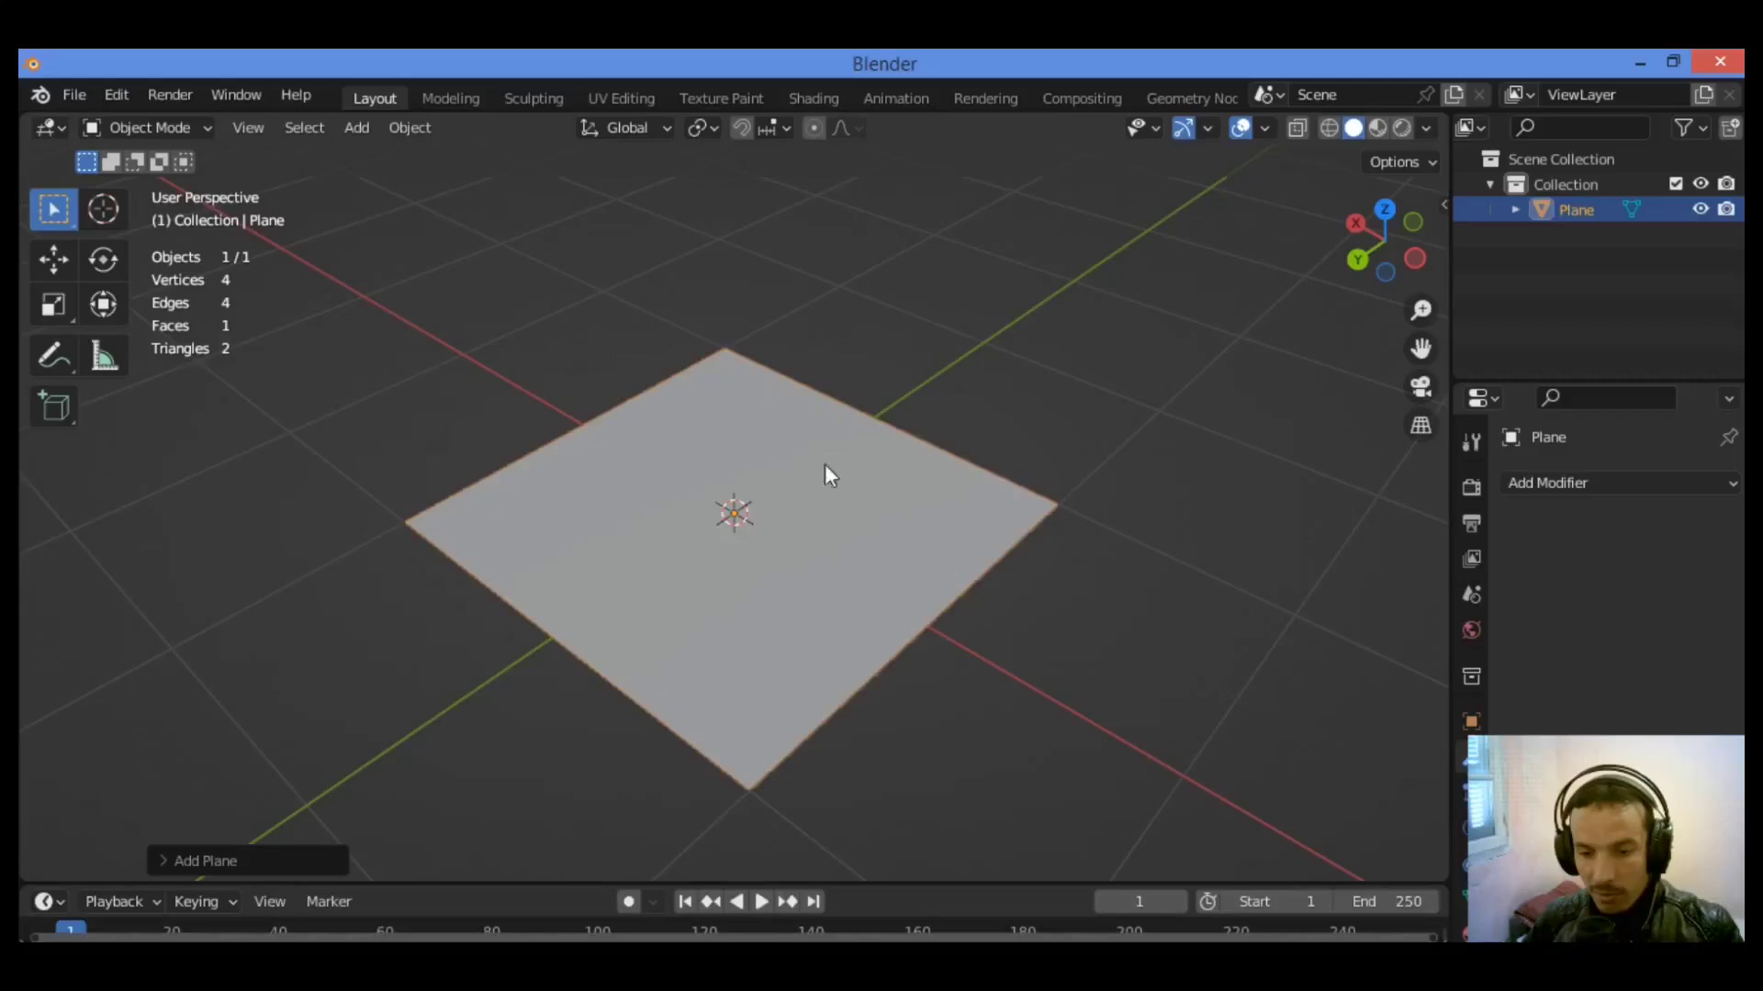
pyautogui.press('s')
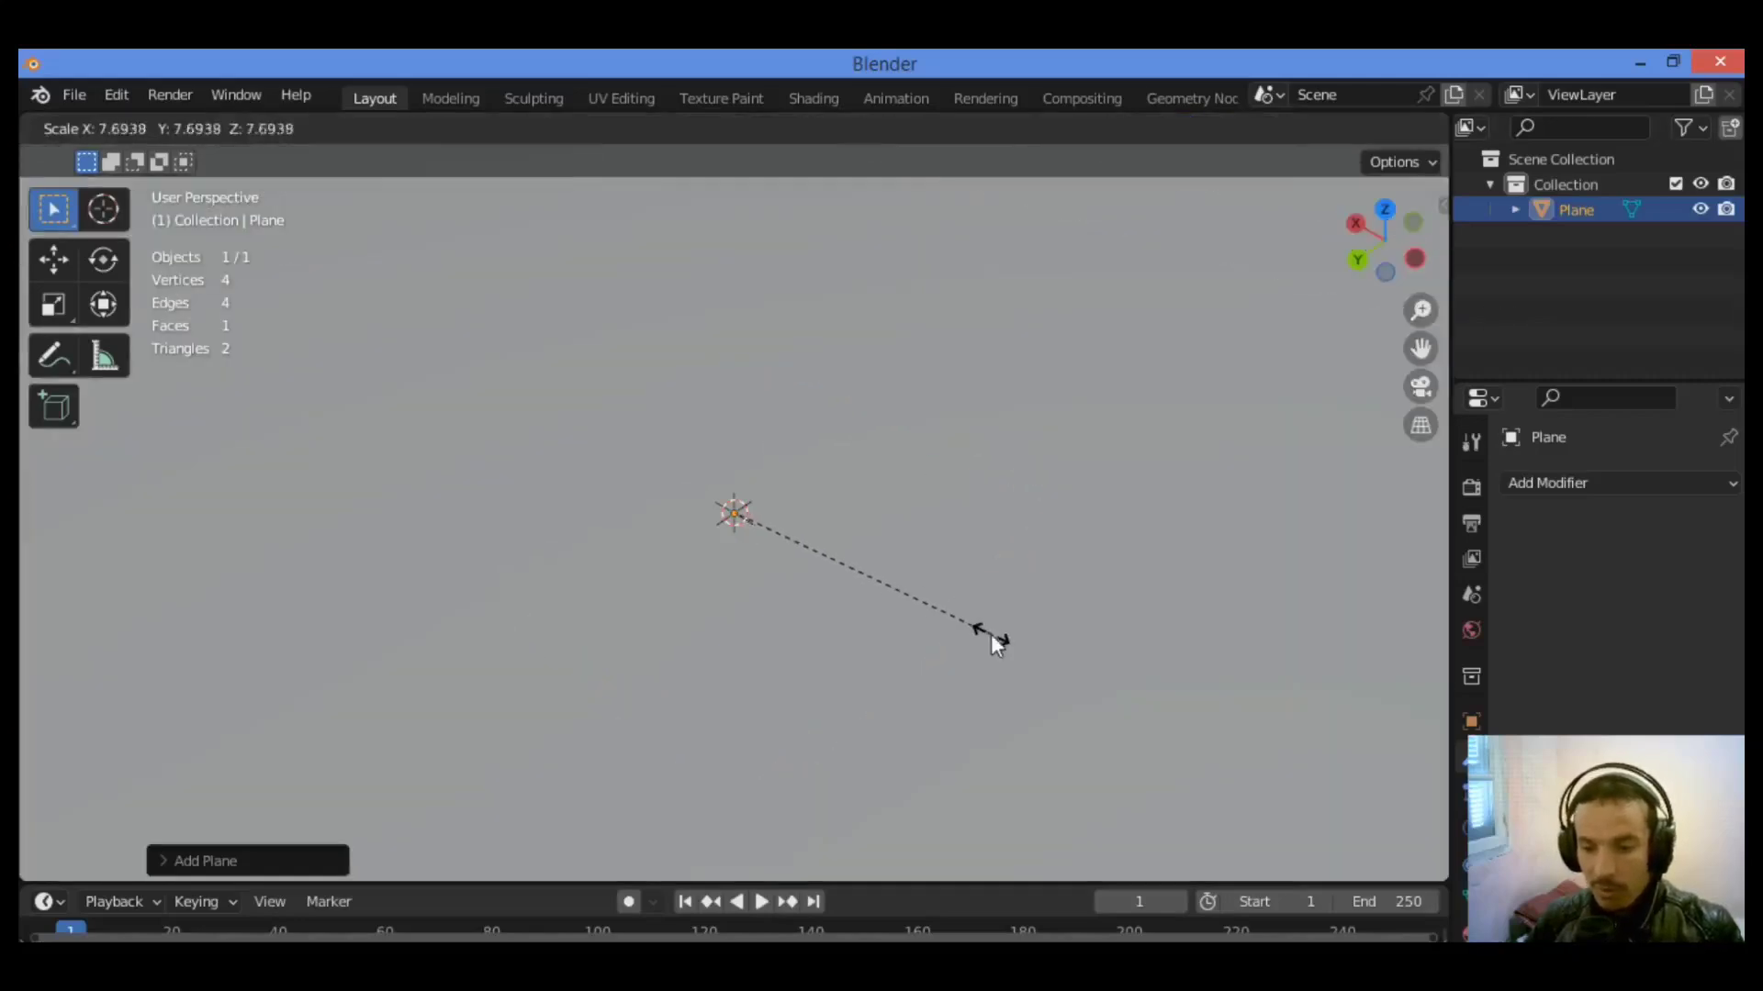
pyautogui.click(989, 635)
pyautogui.scroll(-6, 988, 635)
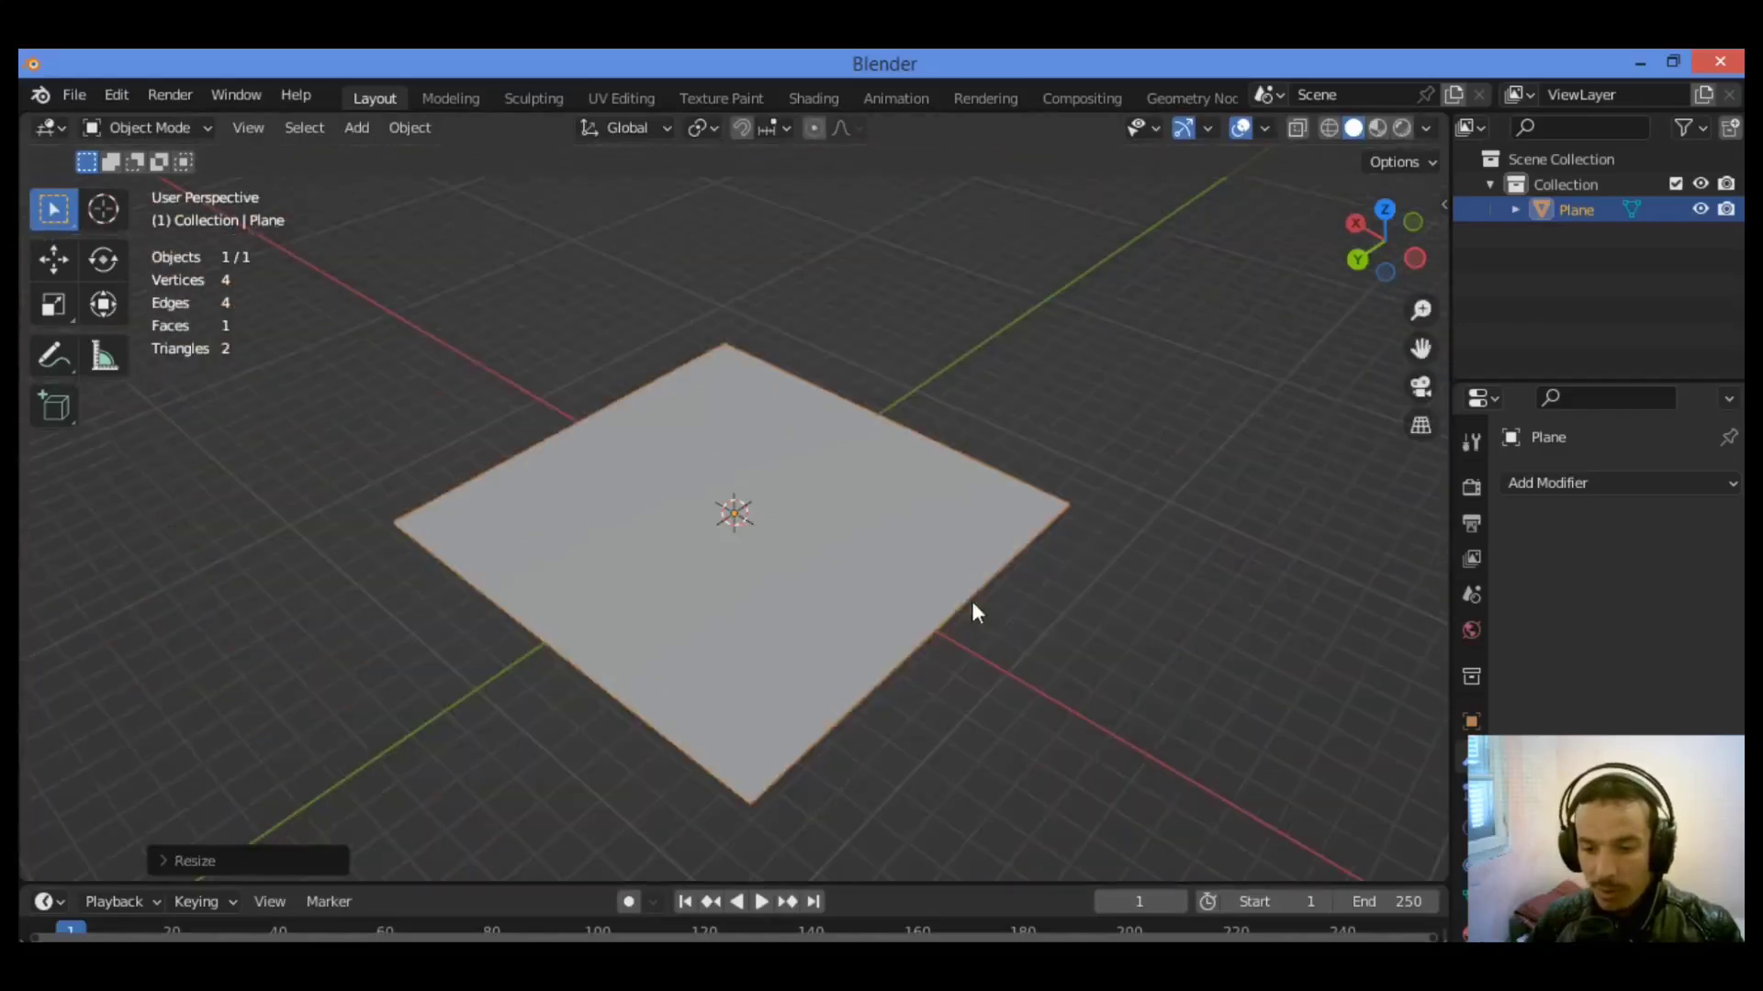
pyautogui.scroll(2, 828, 578)
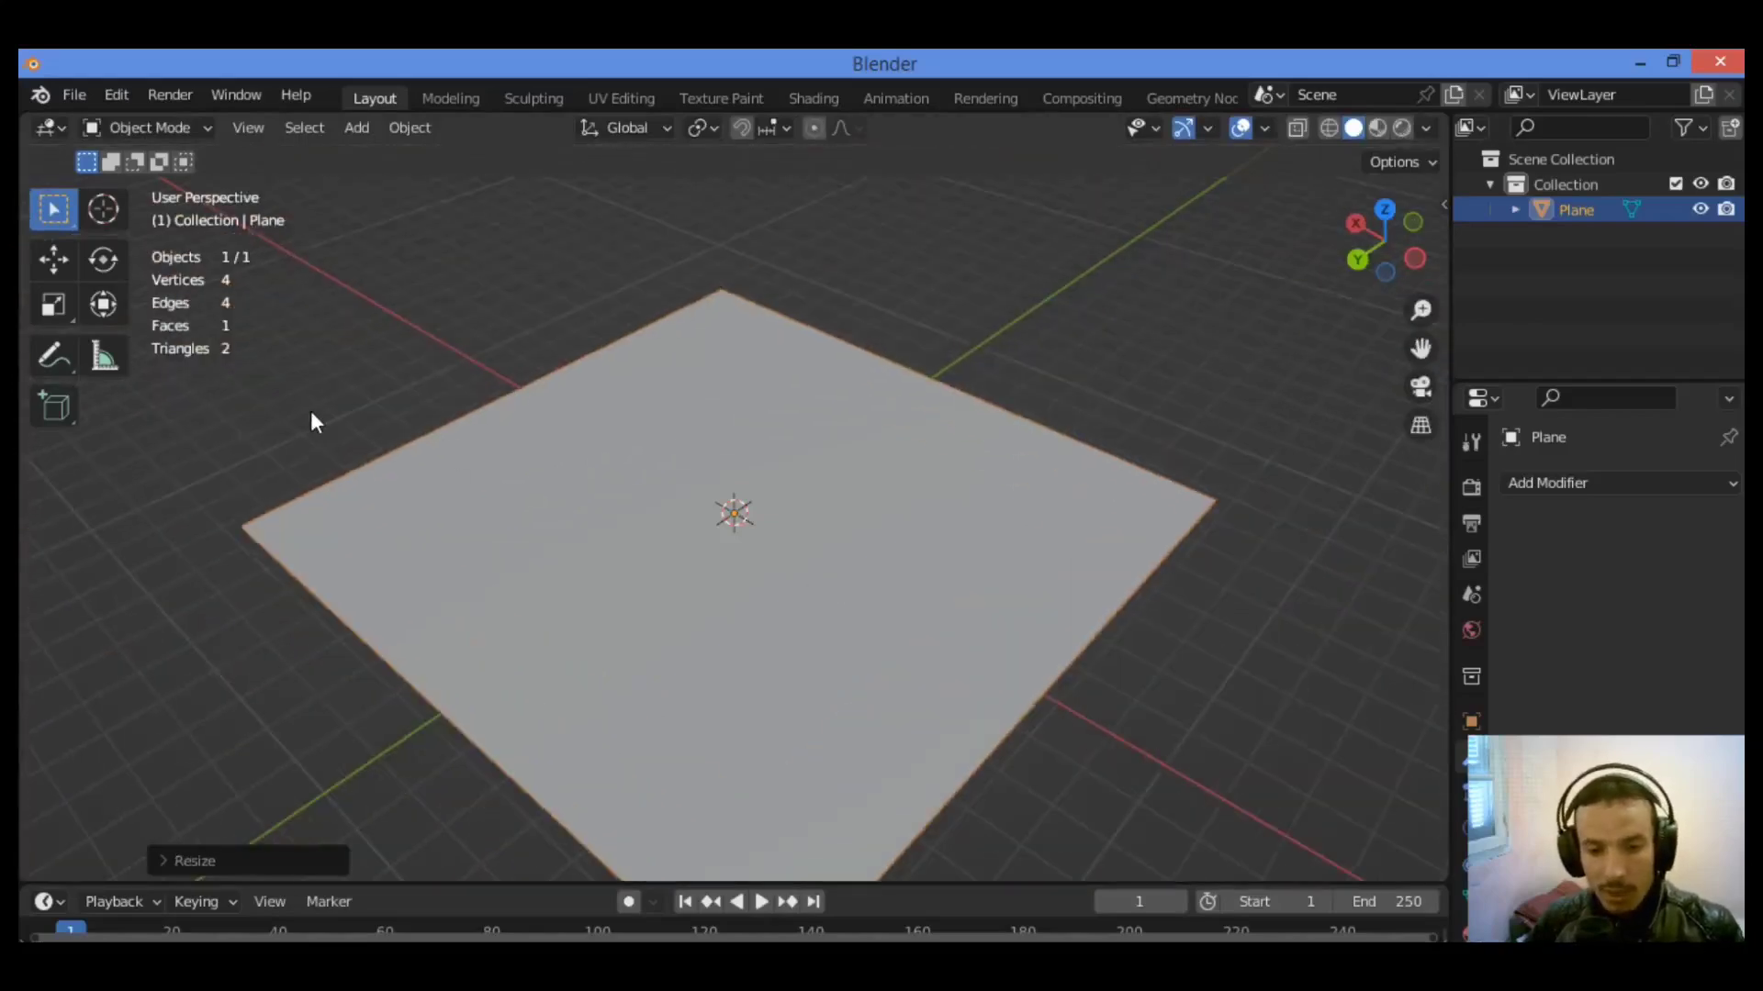
pyautogui.scroll(-1, 311, 413)
# Step: Switch the plane to Sculpt Mode and set the Mesh Filter type to Random
pyautogui.click(137, 128)
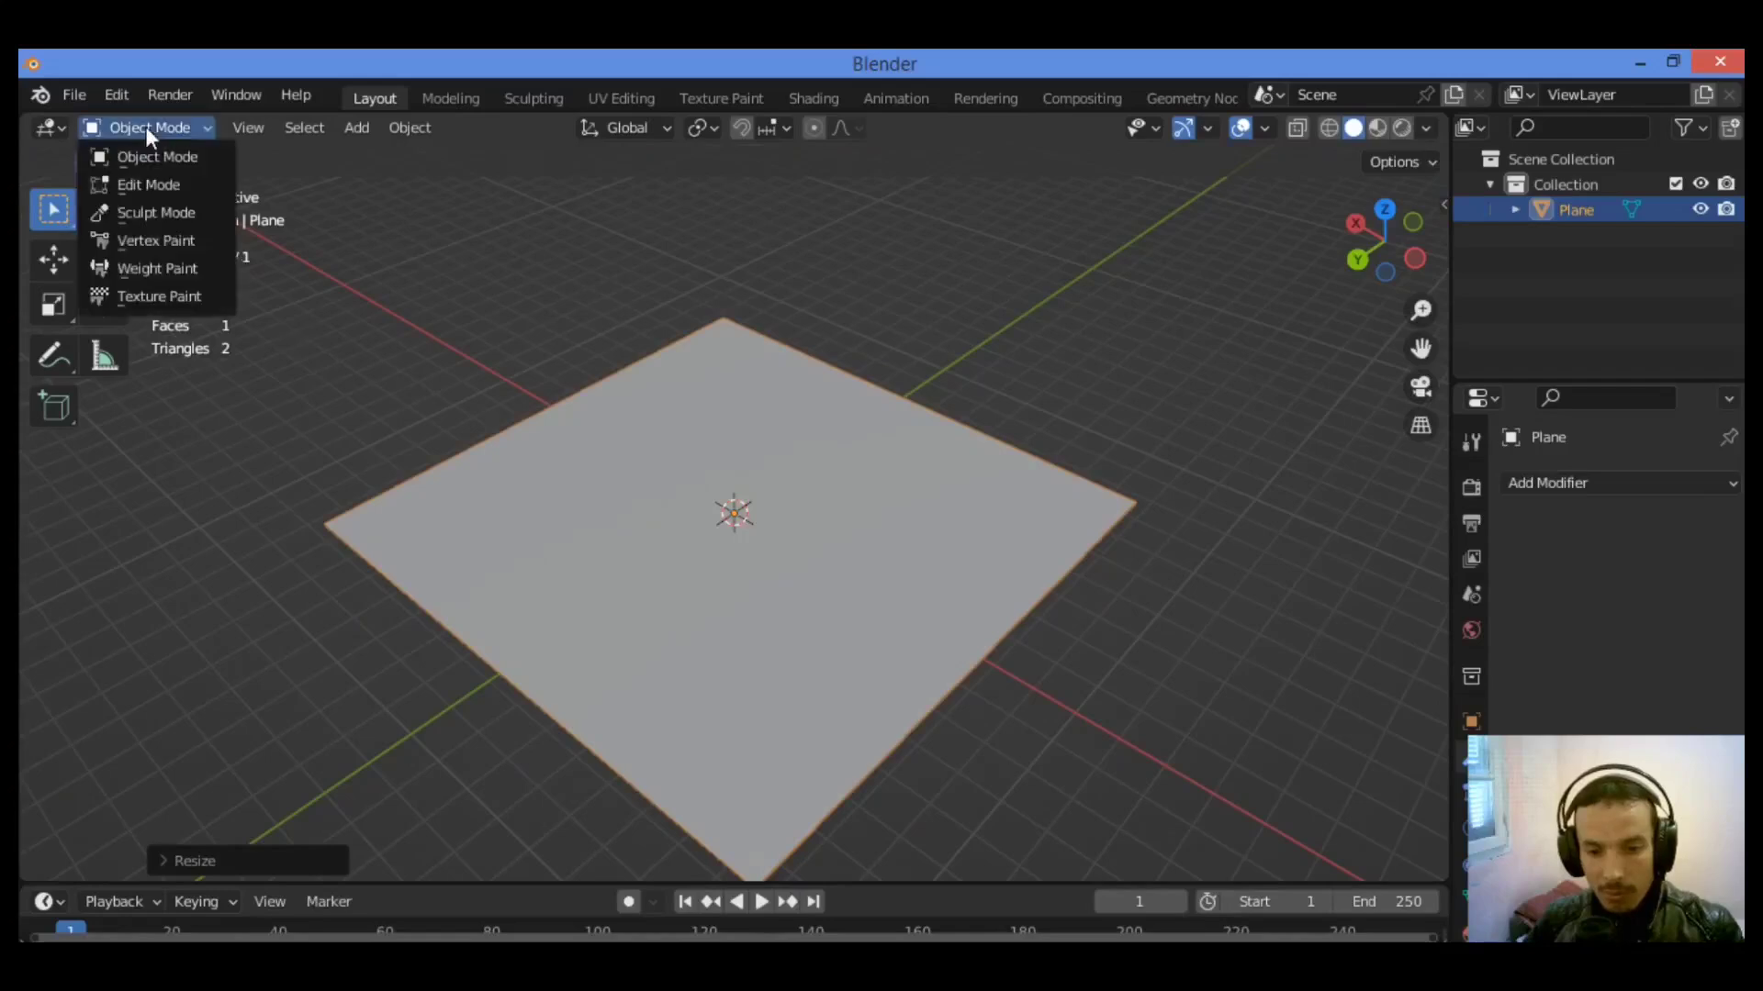
pyautogui.click(175, 212)
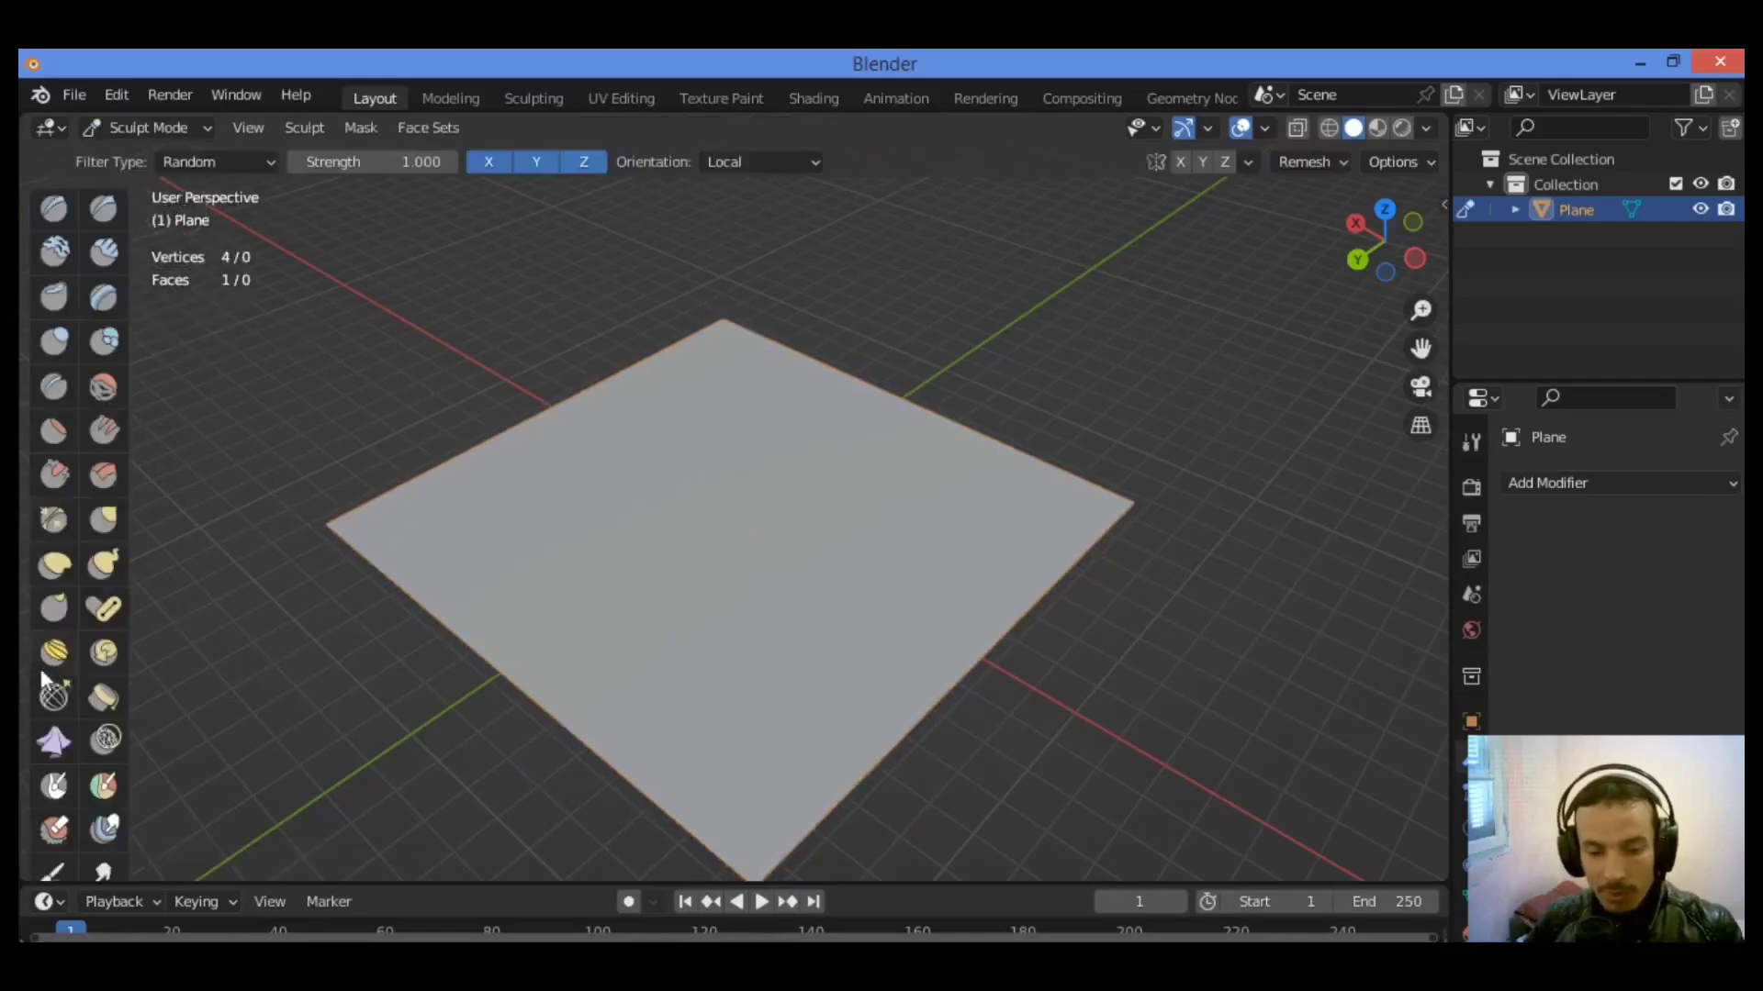
pyautogui.scroll(-2, 88, 683)
pyautogui.scroll(-2, 88, 683)
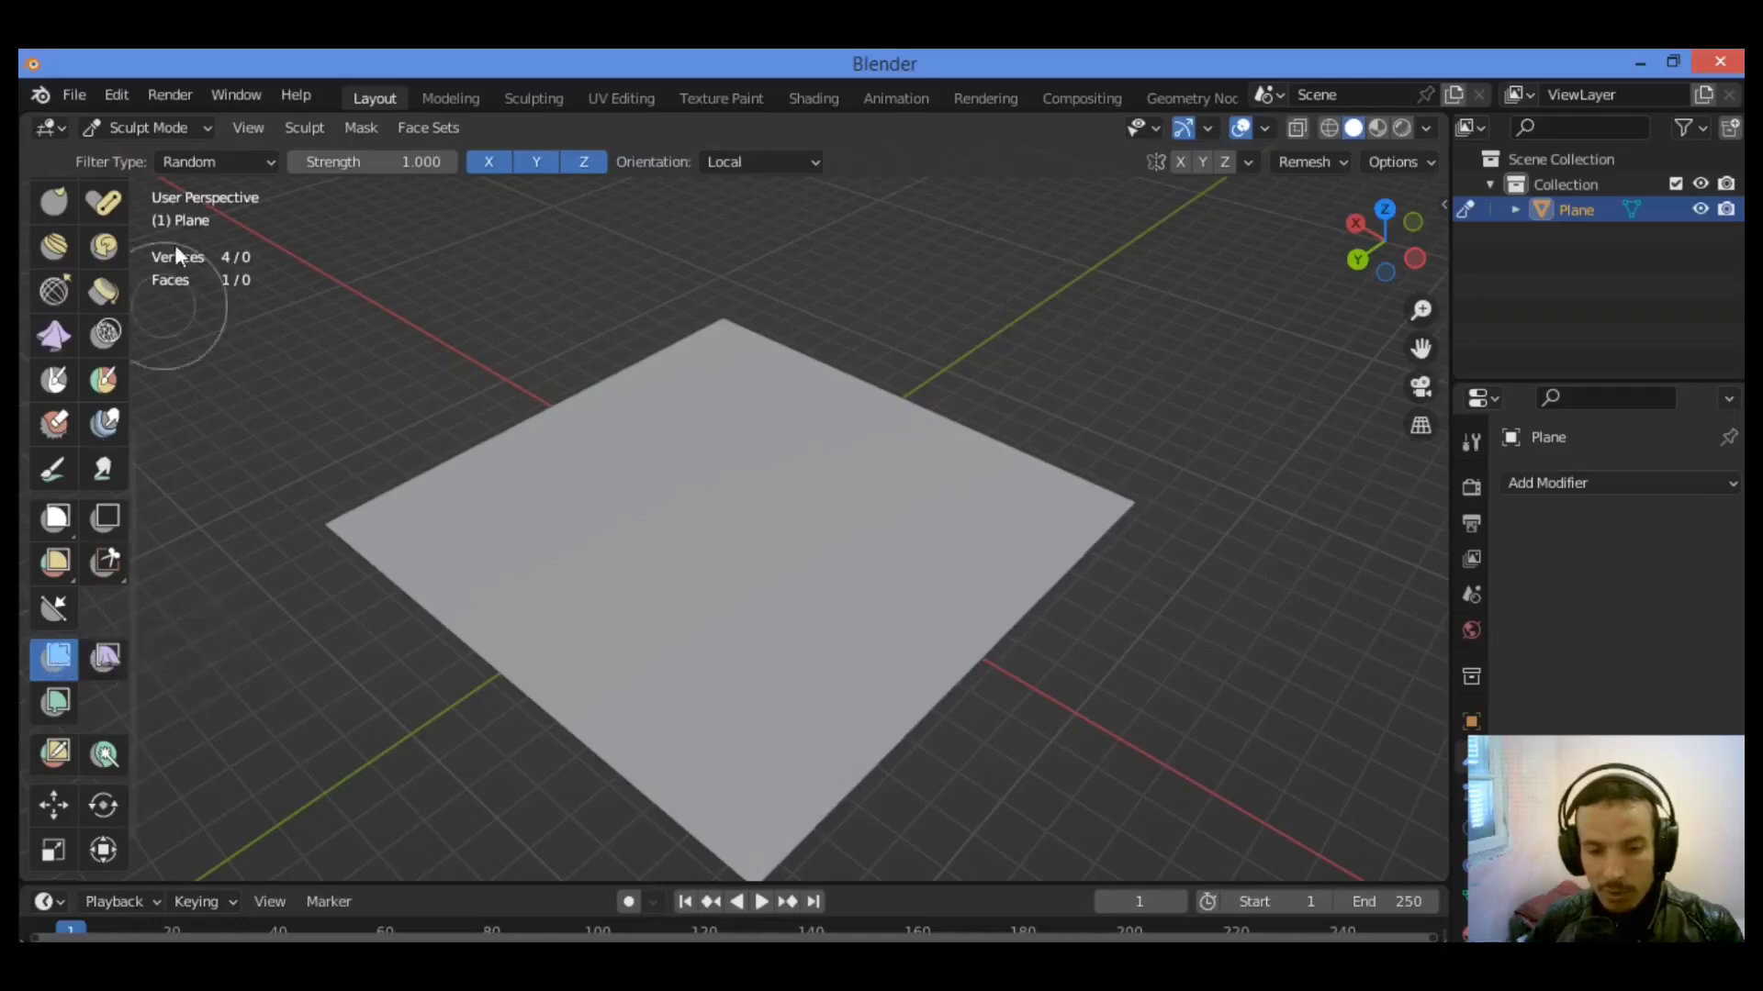
pyautogui.click(245, 161)
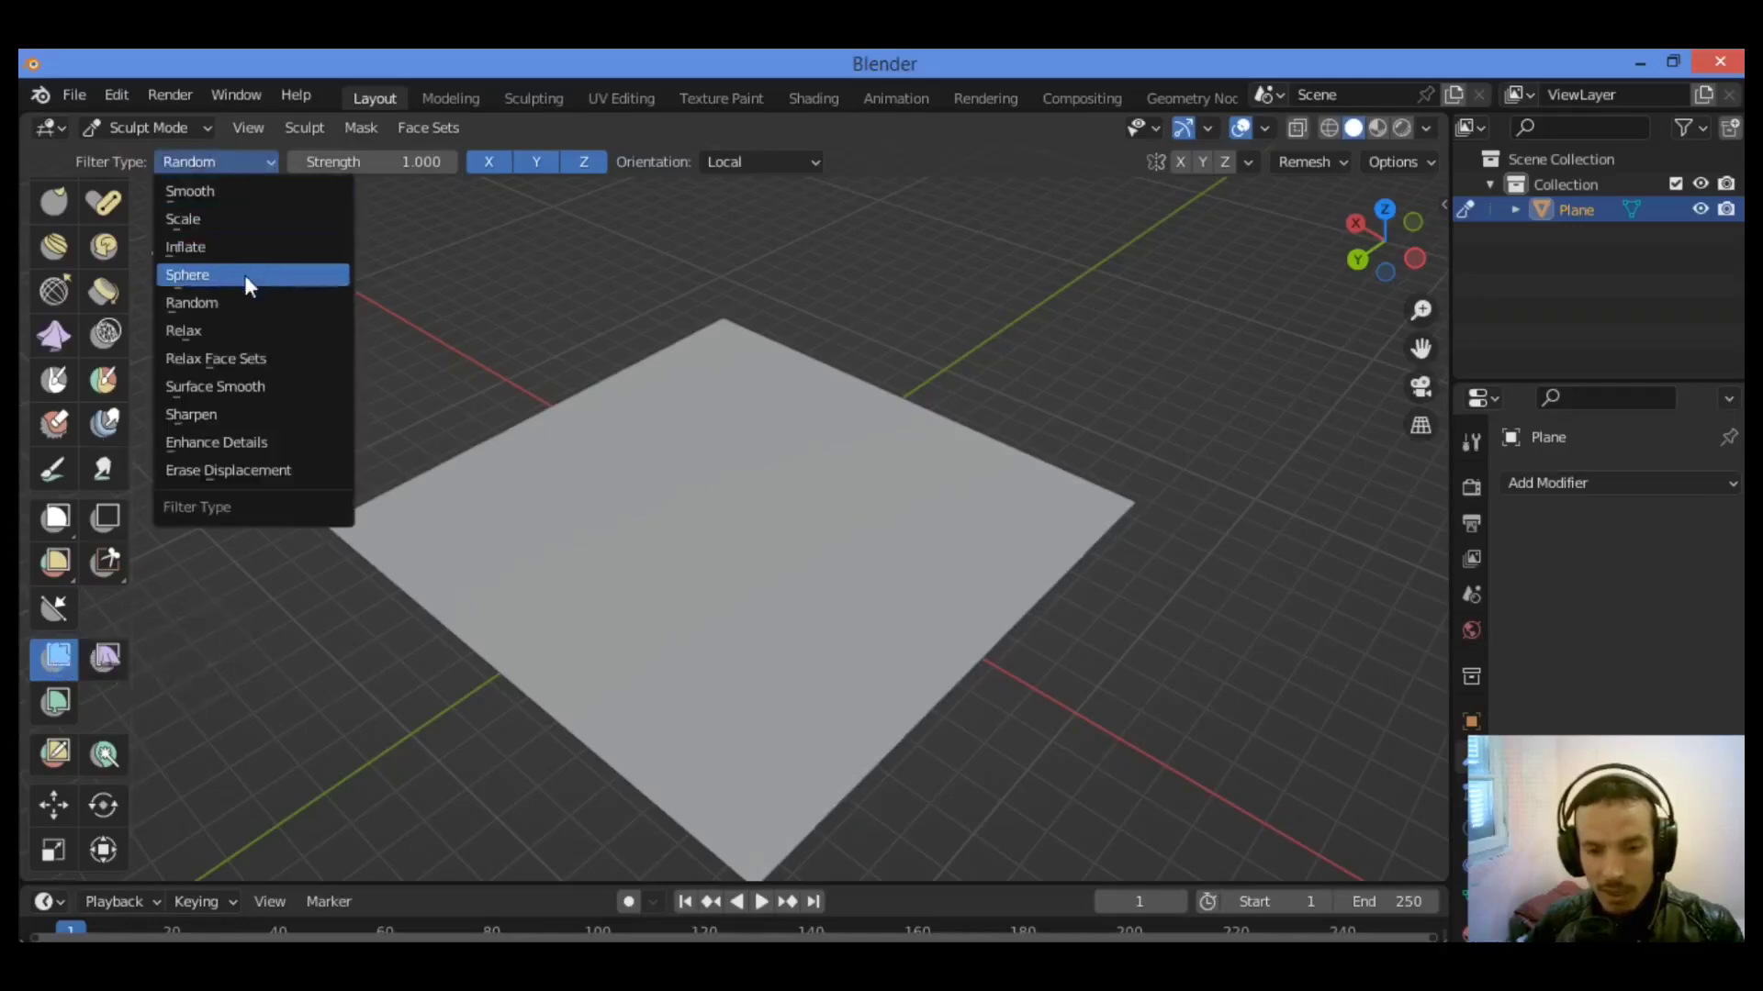
pyautogui.click(246, 303)
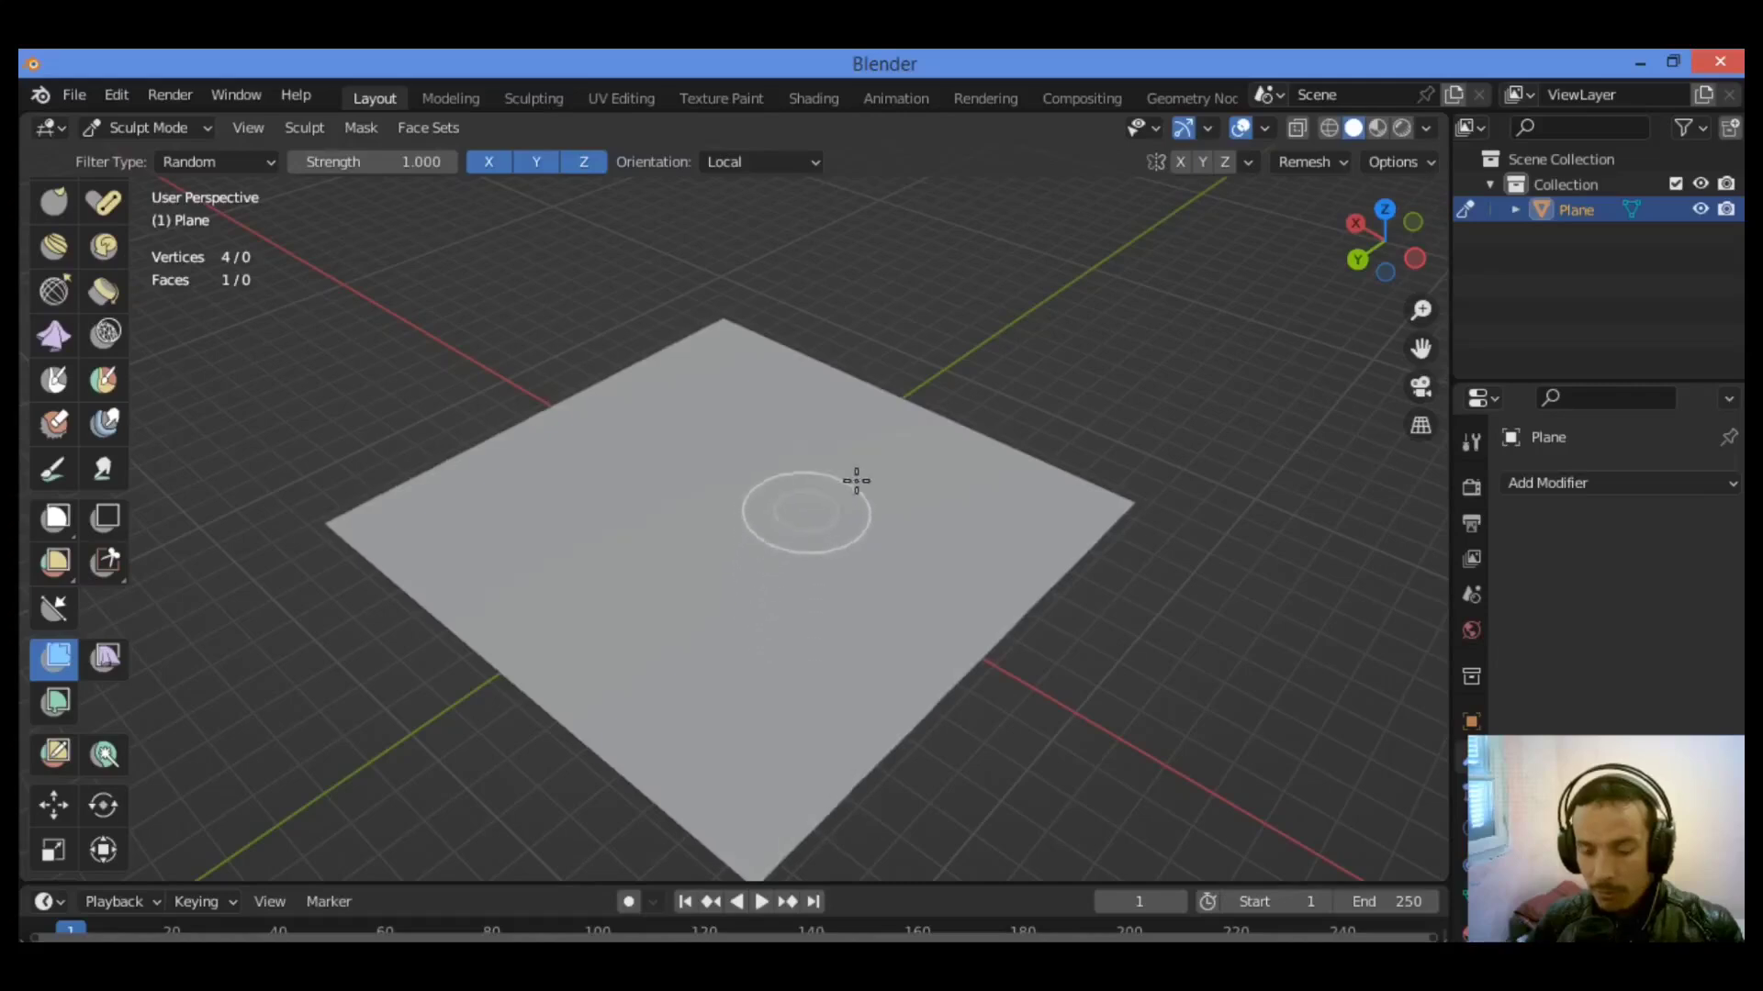
# Step: Apply the Random mesh filter to the plane in two passes and return to Object Mode
pyautogui.moveTo(866, 472); pyautogui.dragTo(748, 561)
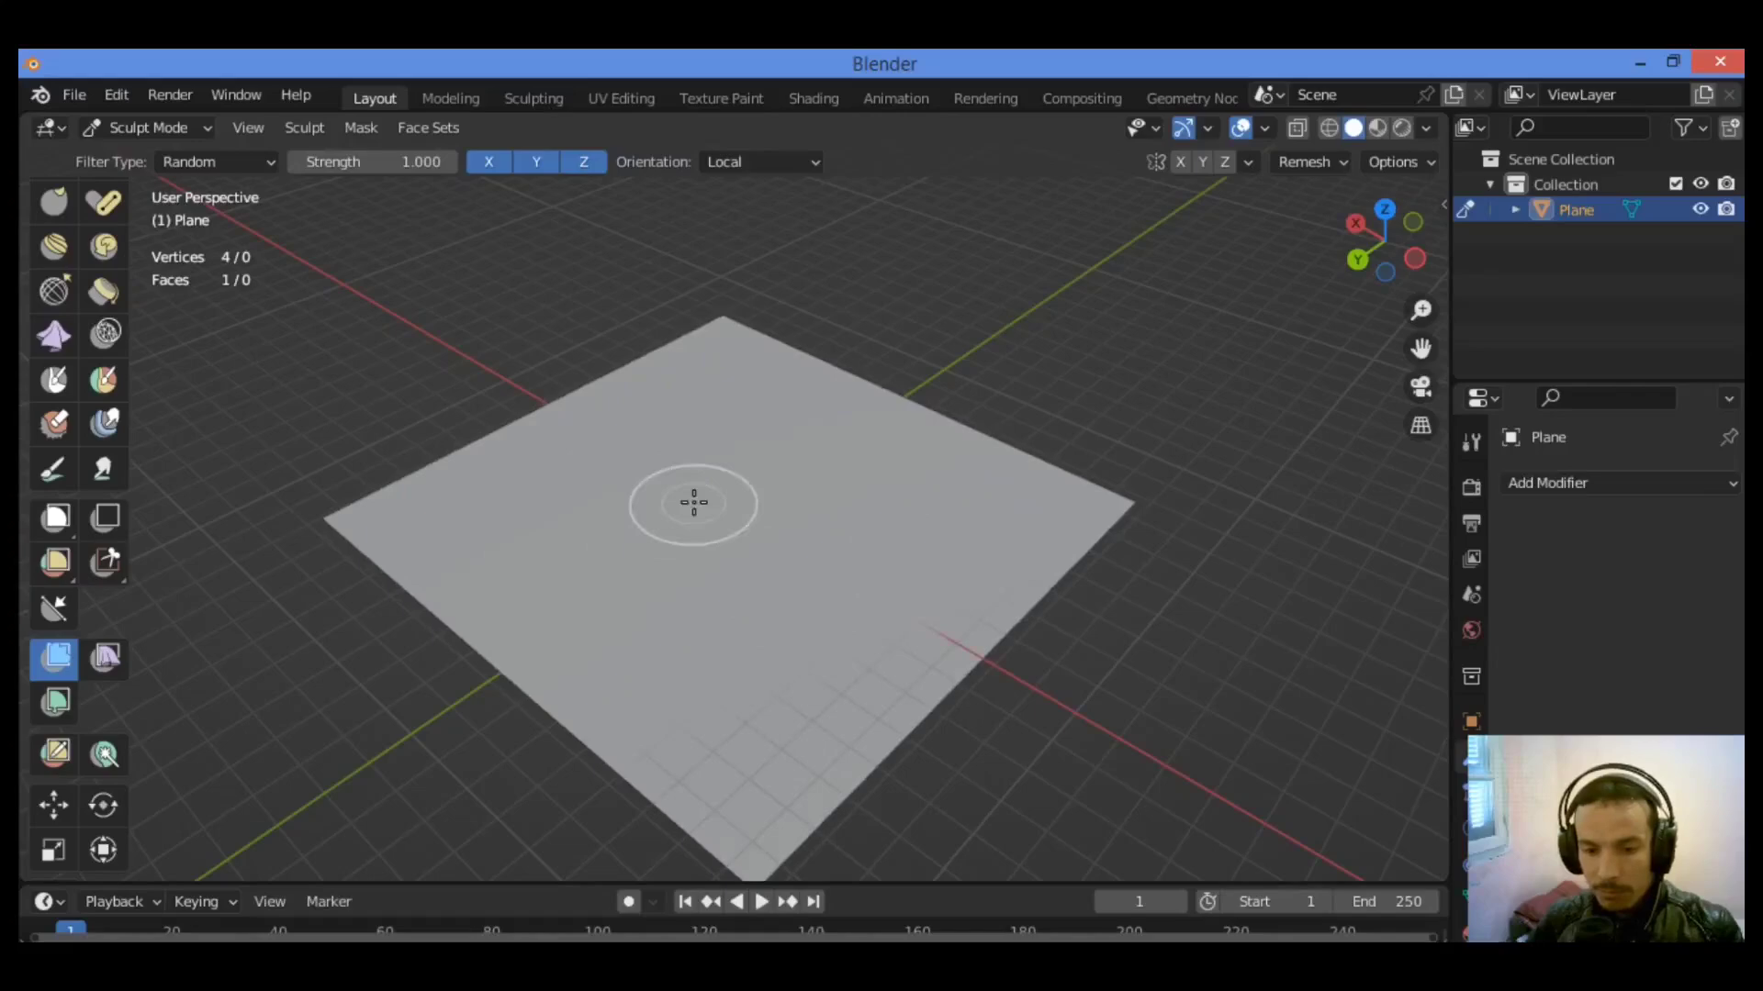
pyautogui.moveTo(630, 543); pyautogui.dragTo(691, 515)
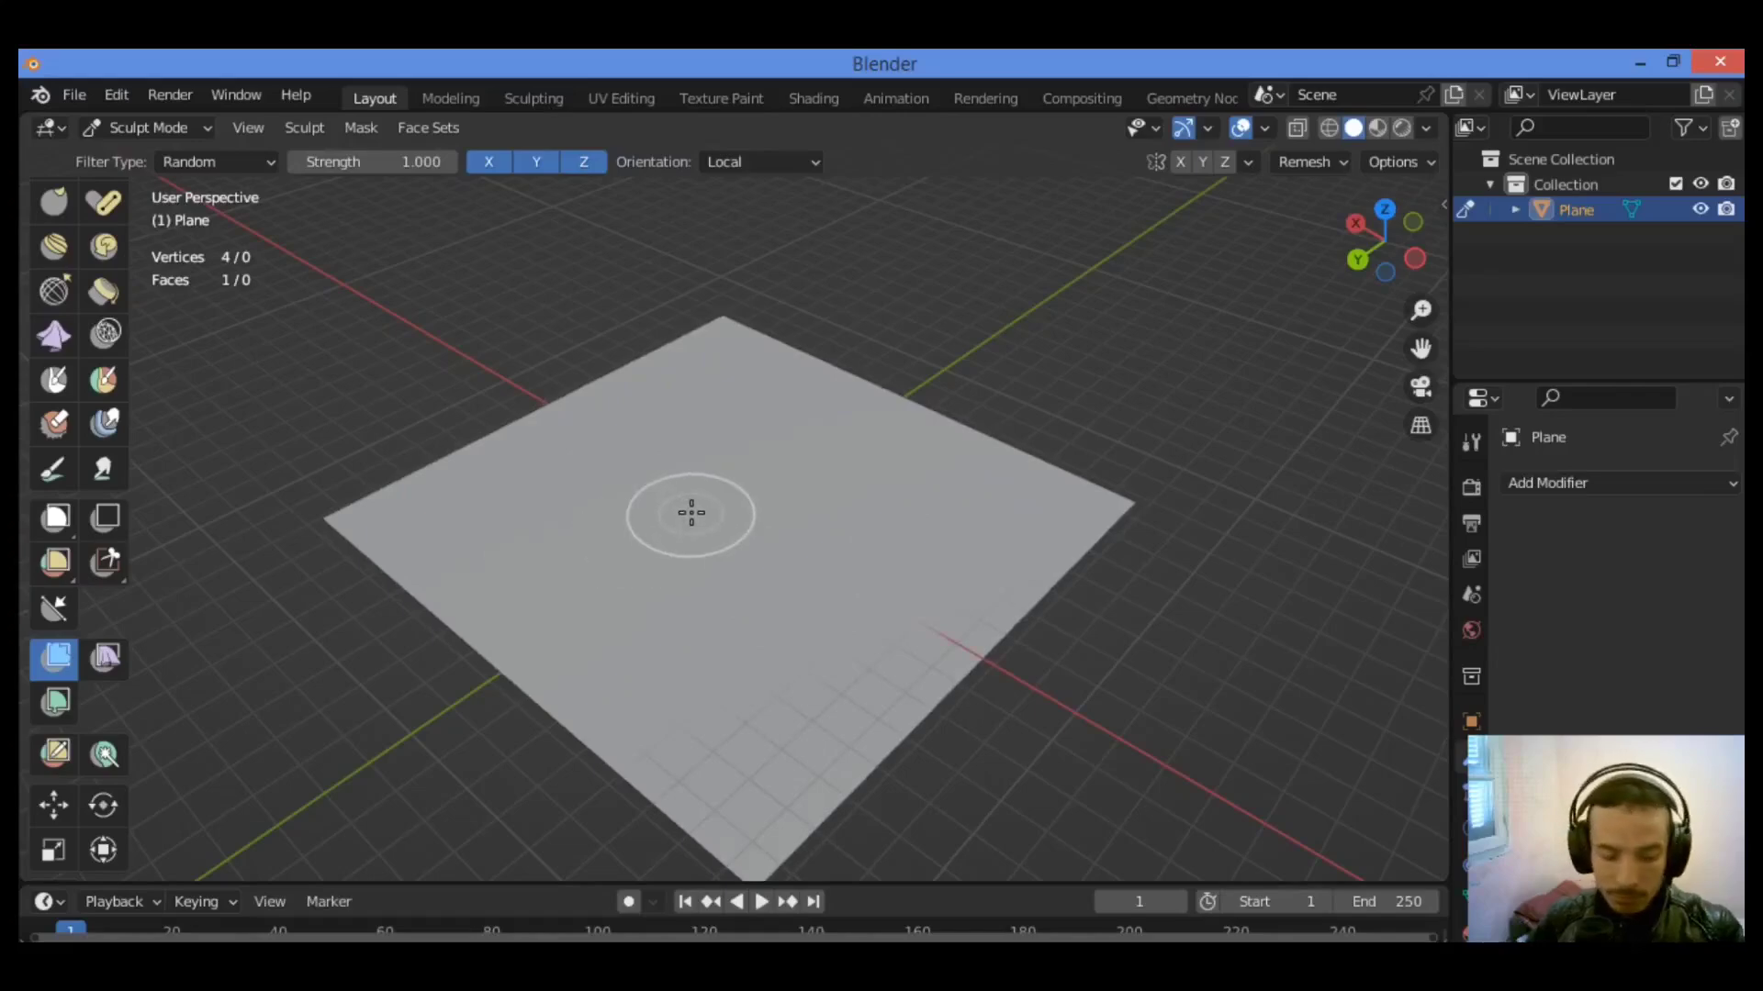
pyautogui.hotkey('ctrl', 'Tab')
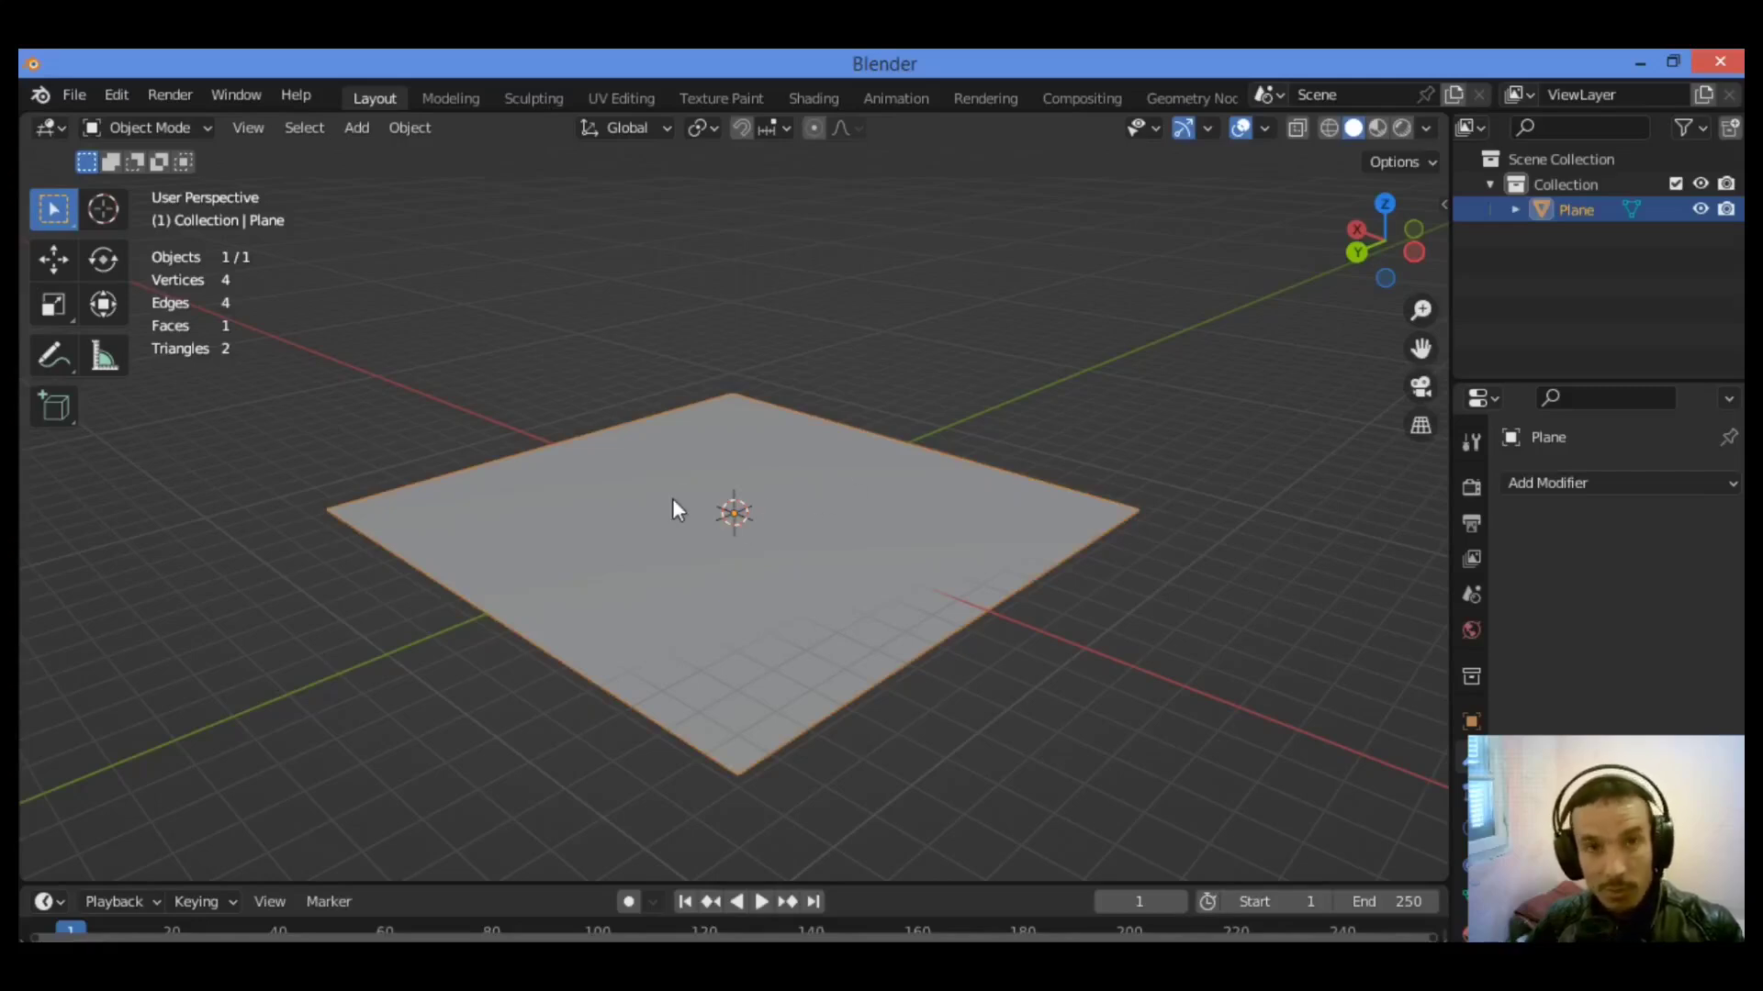
# Step: Add a Subdivision Surface modifier to the plane with viewport level 3 and apply it
pyautogui.press('Tab')
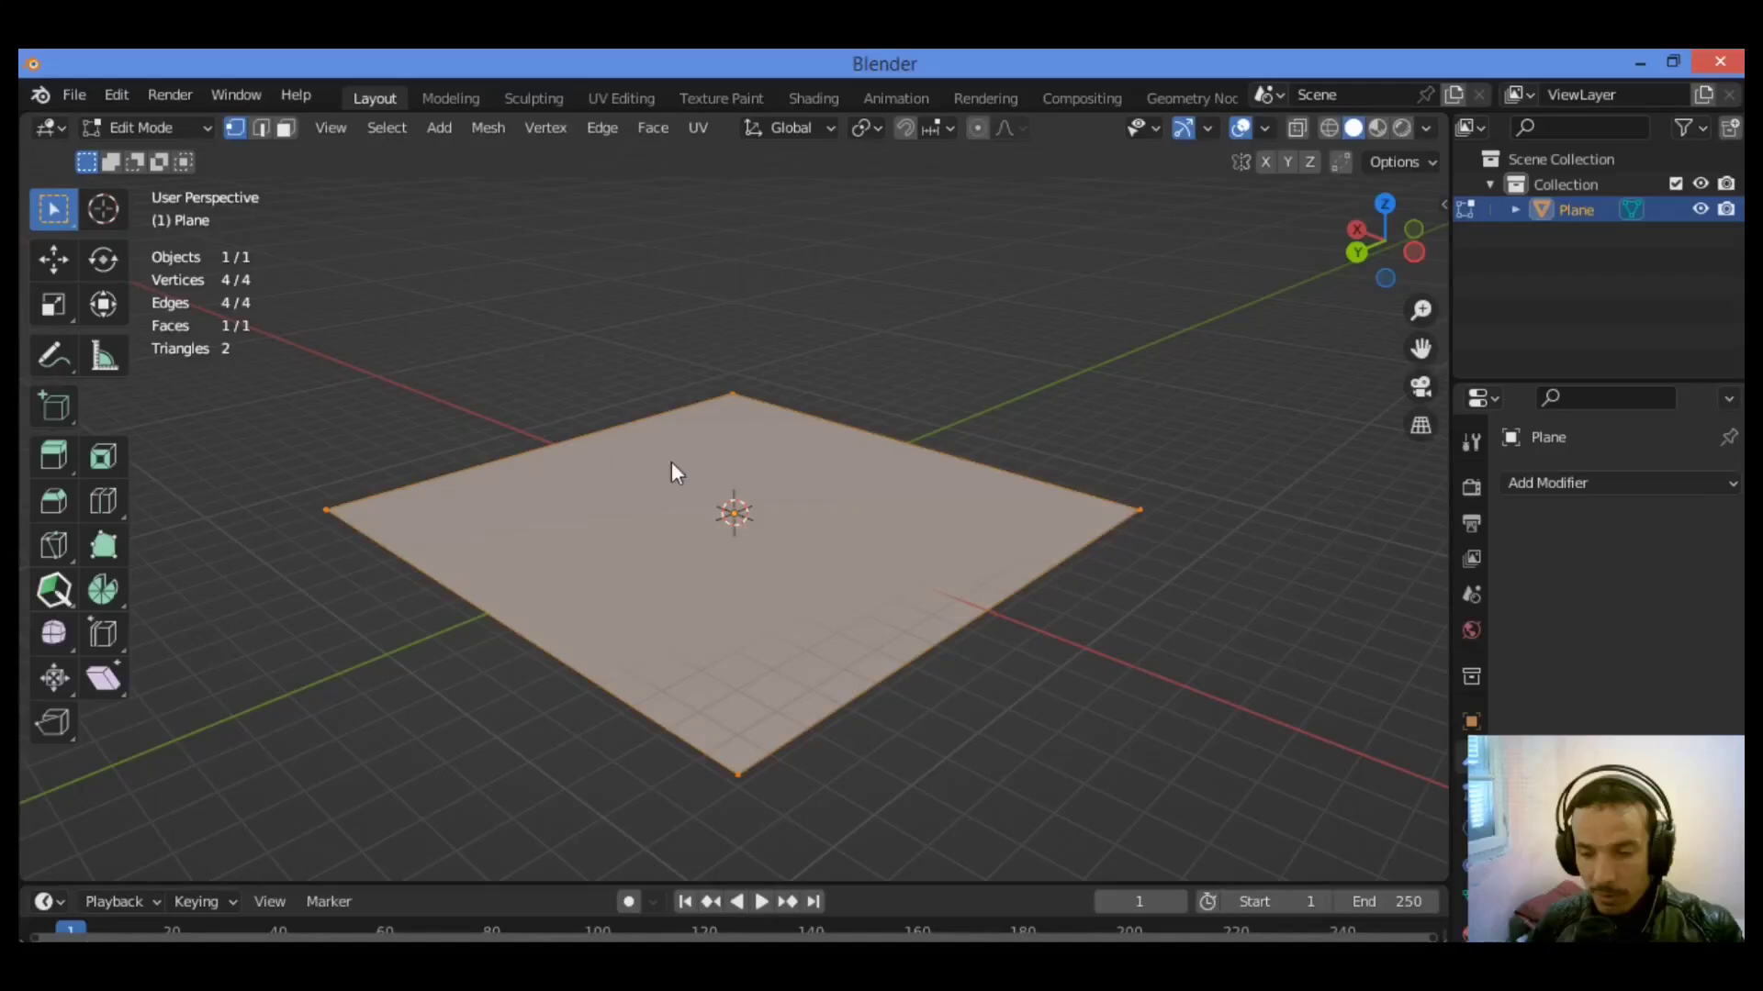
pyautogui.press('Tab')
pyautogui.click(1671, 481)
pyautogui.scroll(-3, 1282, 881)
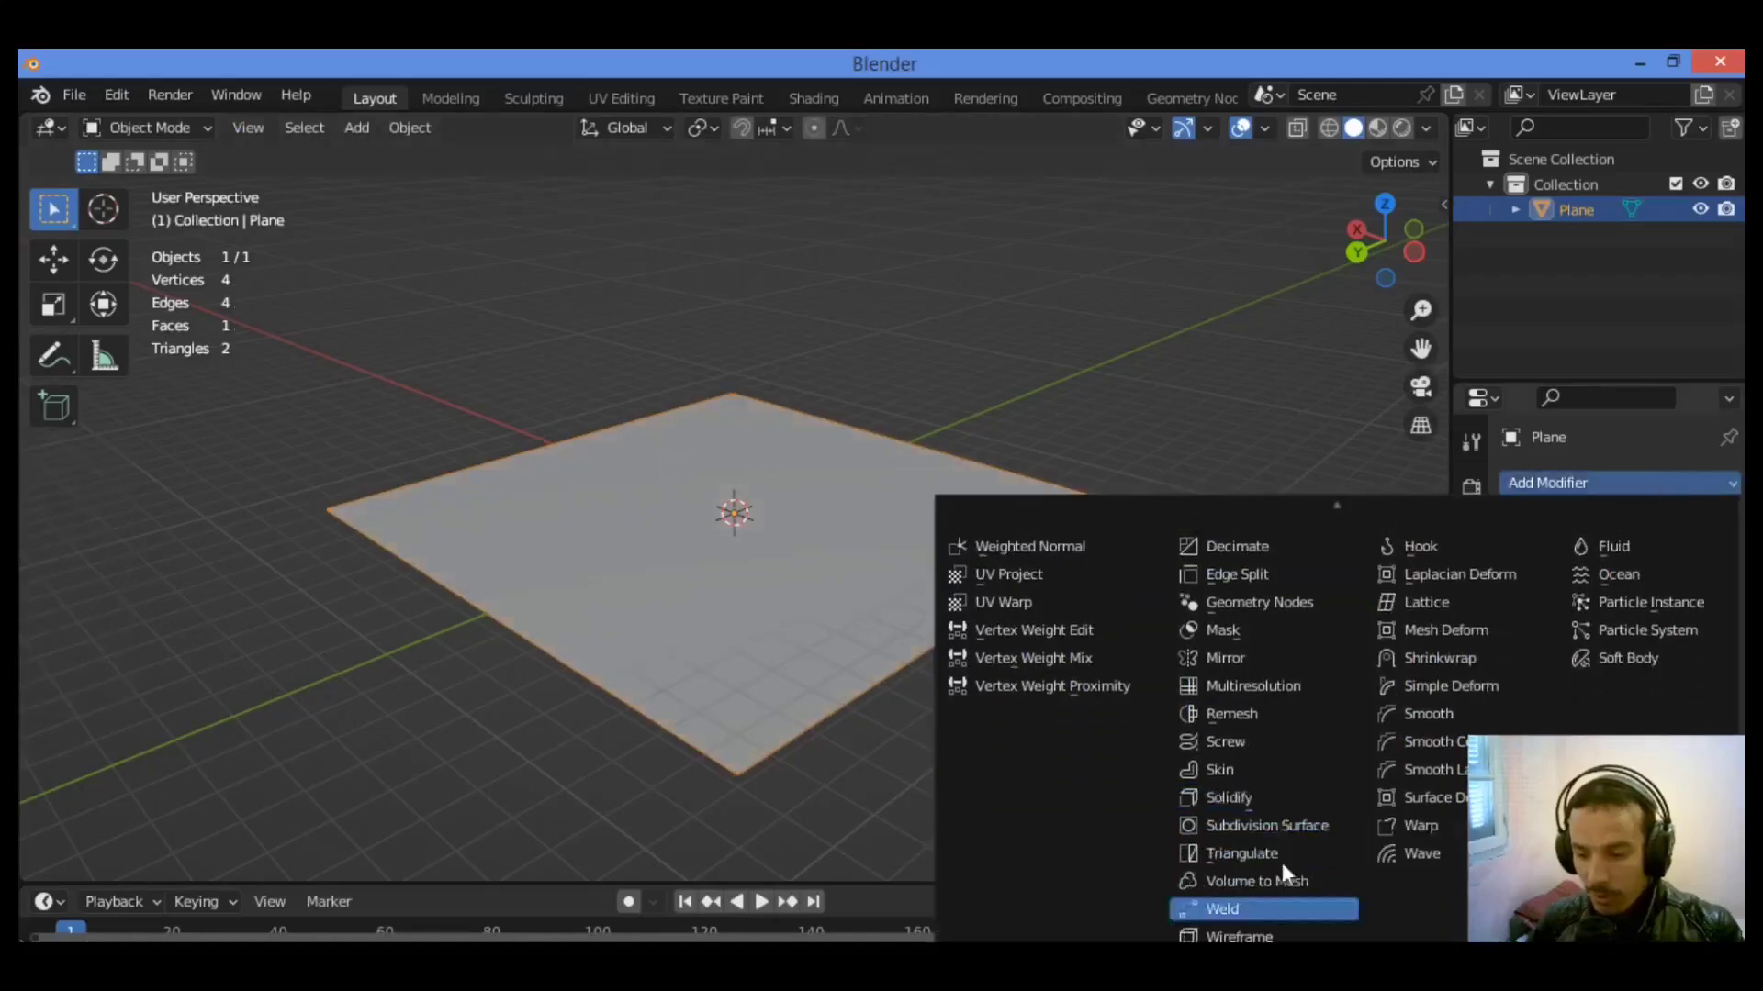
pyautogui.click(1285, 817)
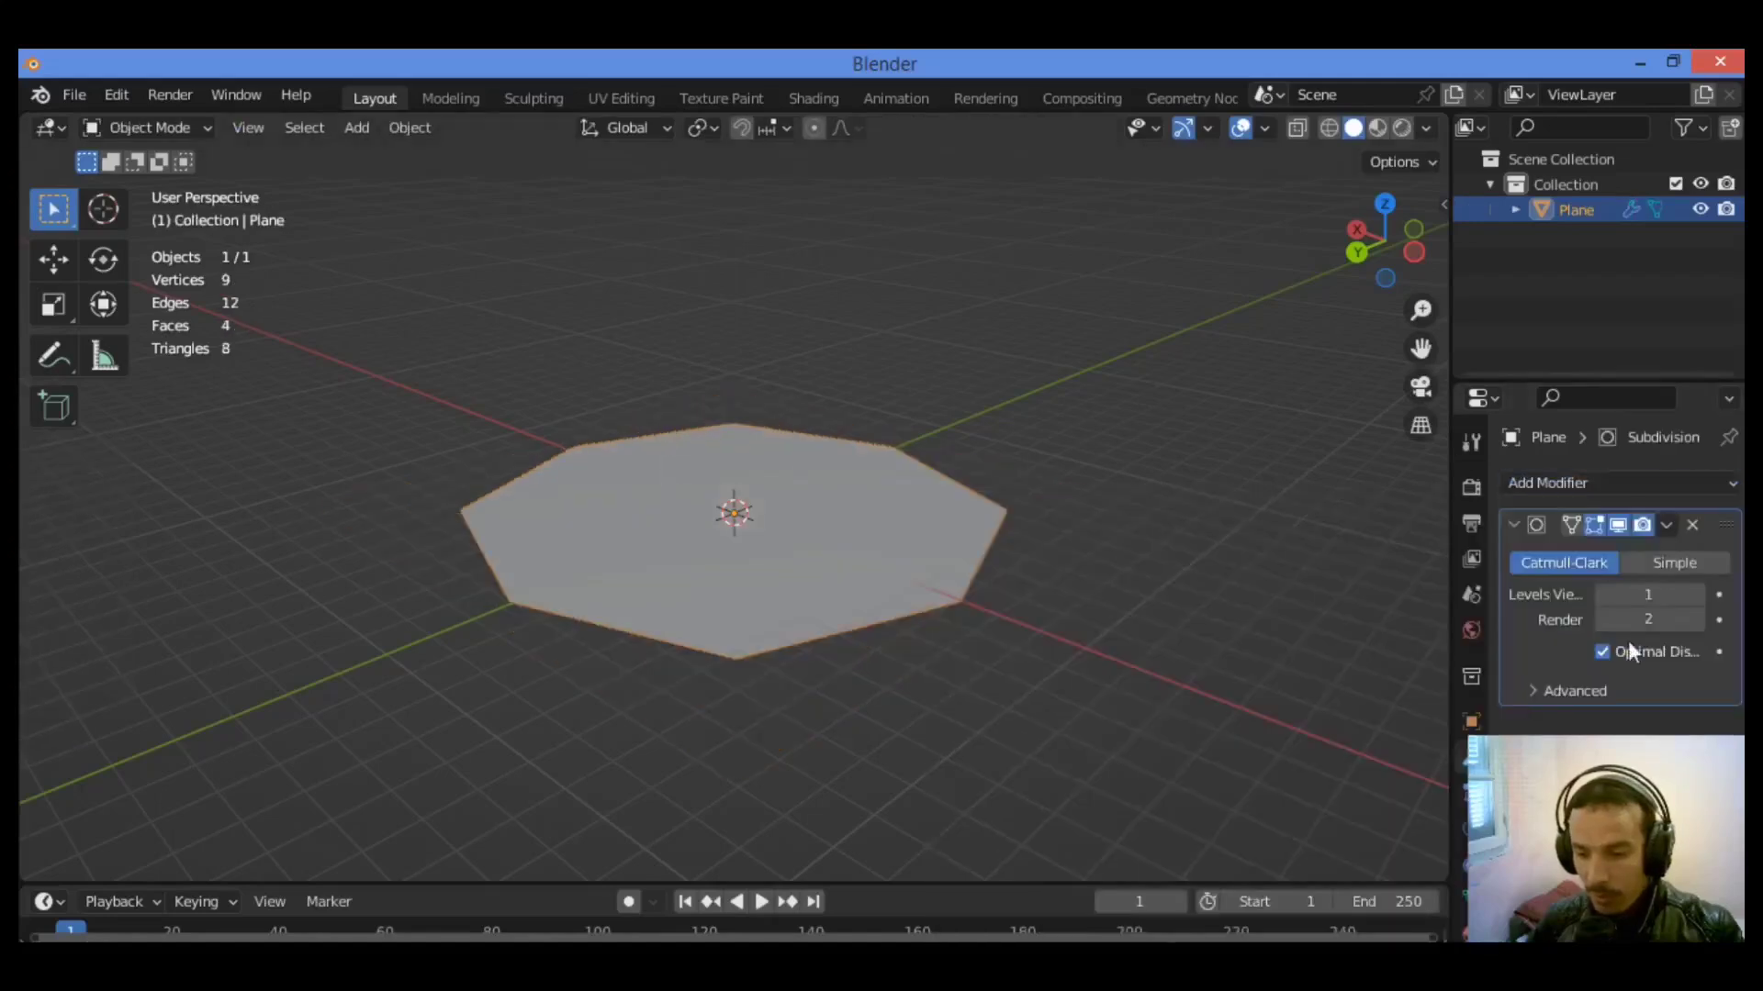
pyautogui.click(1700, 591)
pyautogui.click(1700, 591)
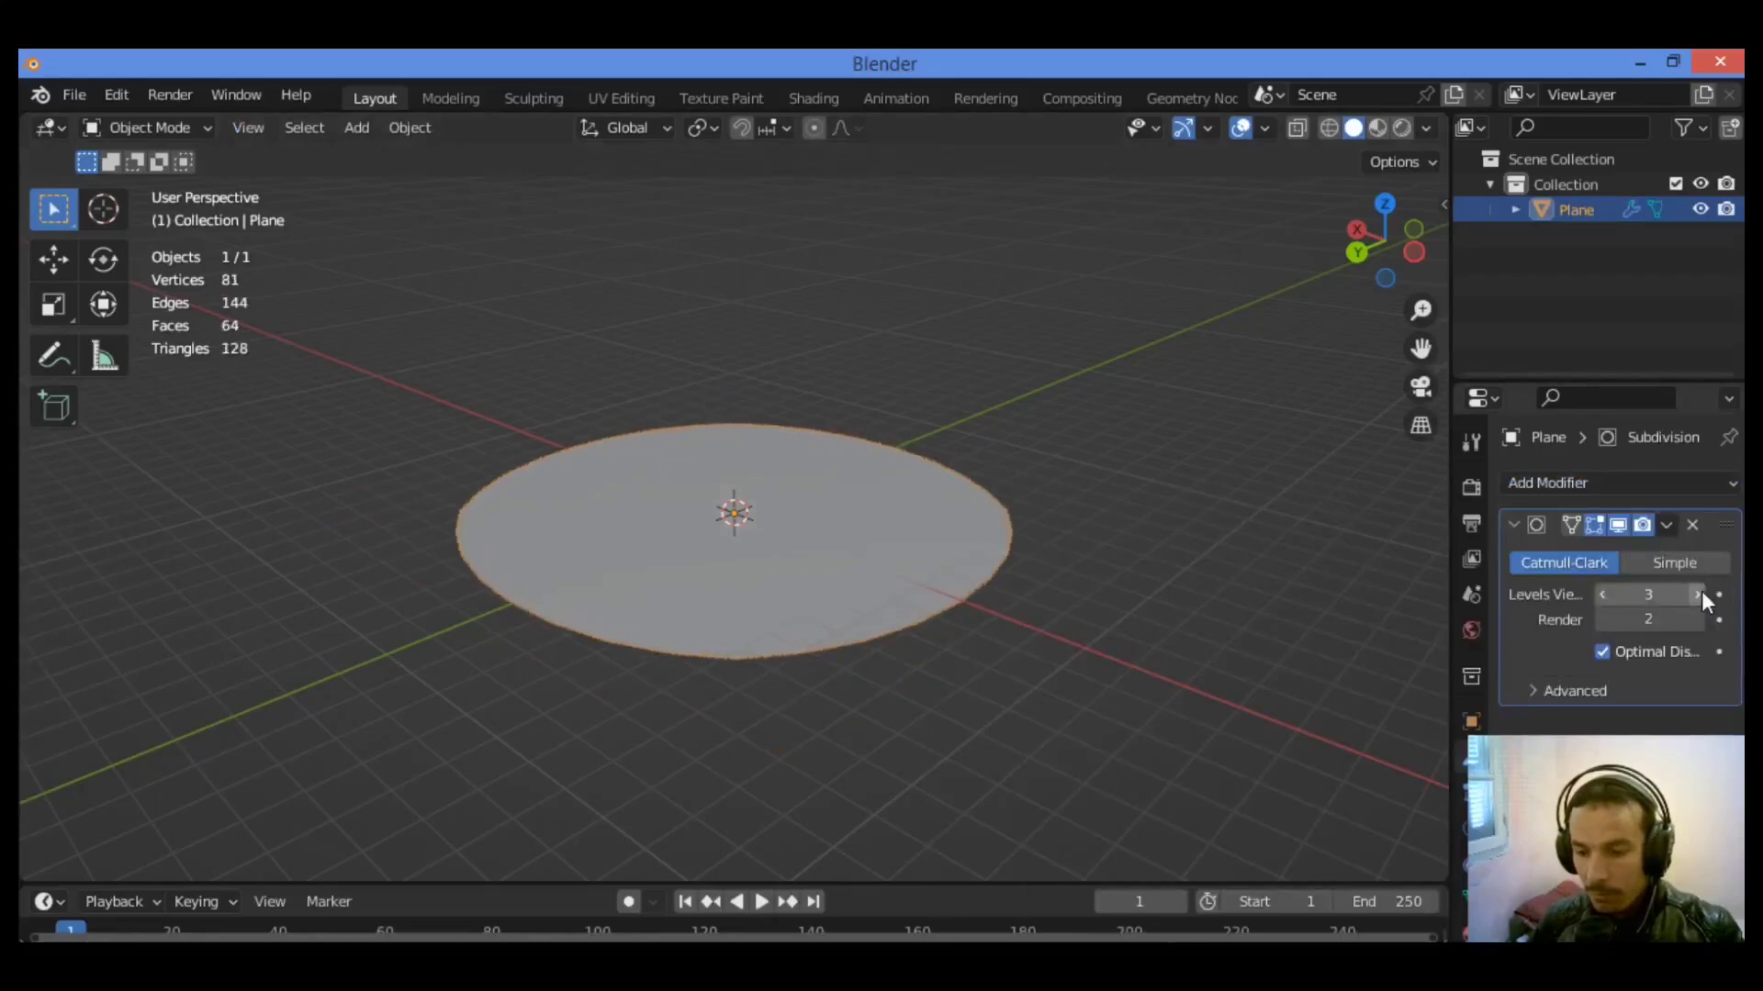
pyautogui.rightClick(722, 461)
pyautogui.click(720, 465)
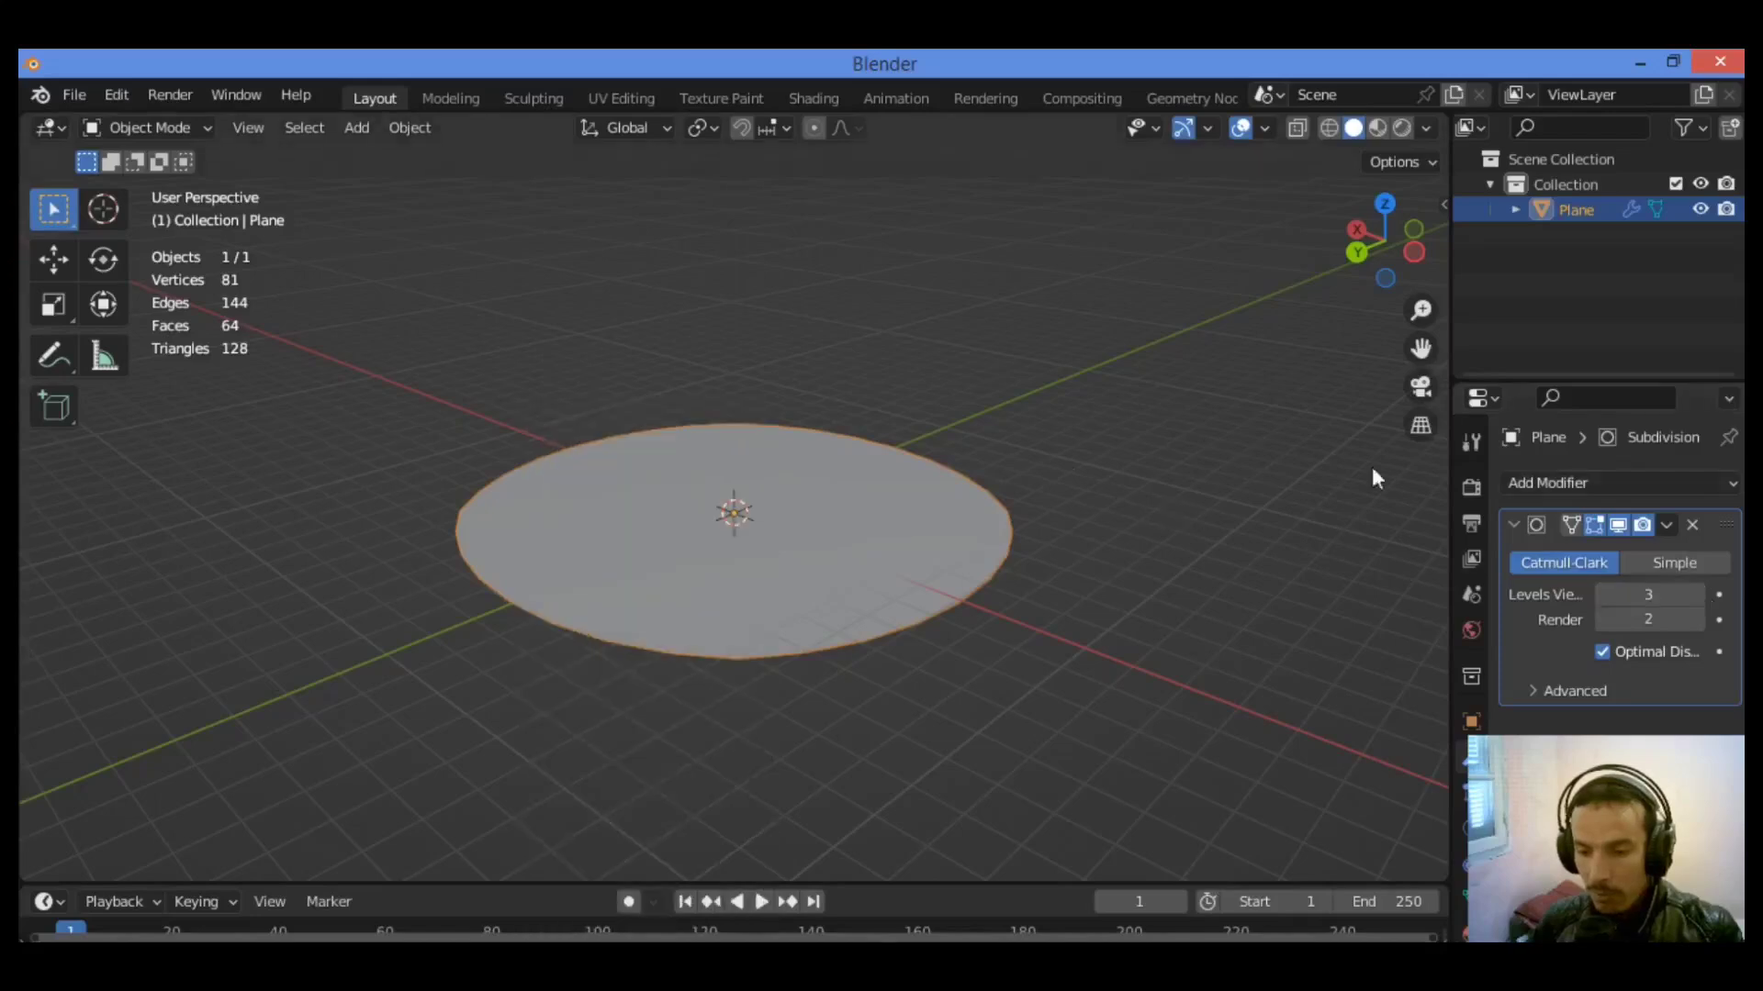
pyautogui.click(1666, 524)
pyautogui.click(1609, 552)
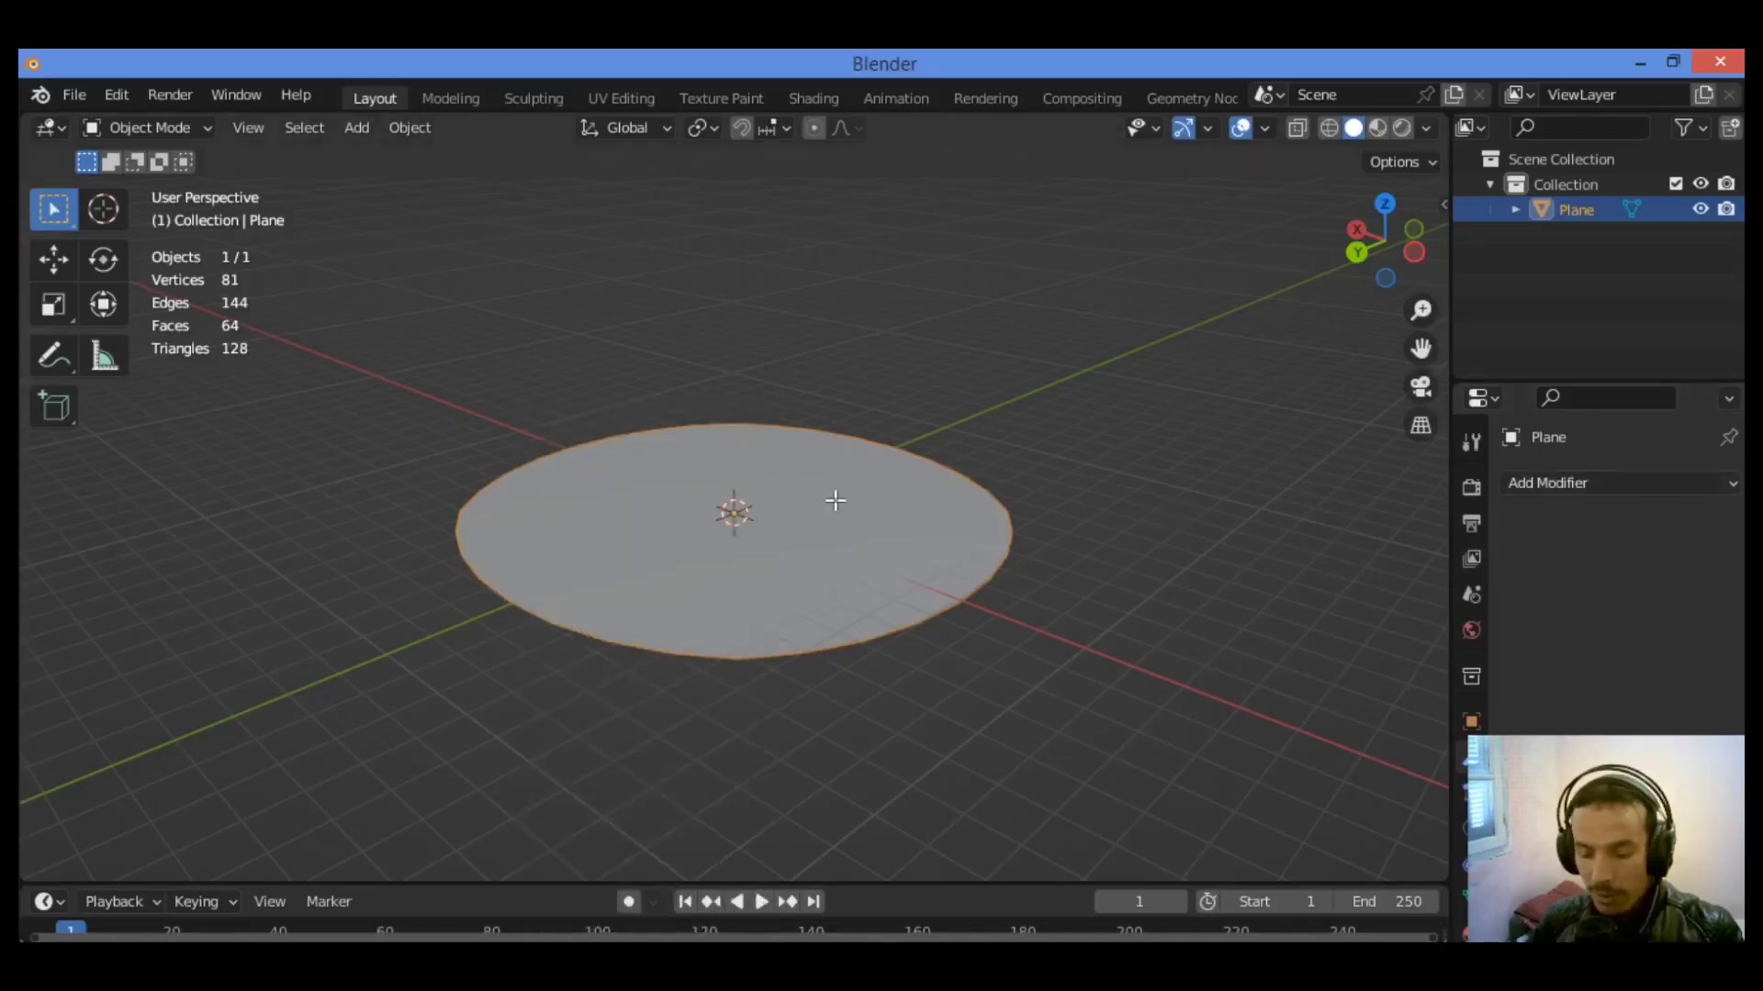
# Step: Examine the plane's applied subdivision by comparing its mesh in Edit Mode and Object Mode
pyautogui.press('Tab')
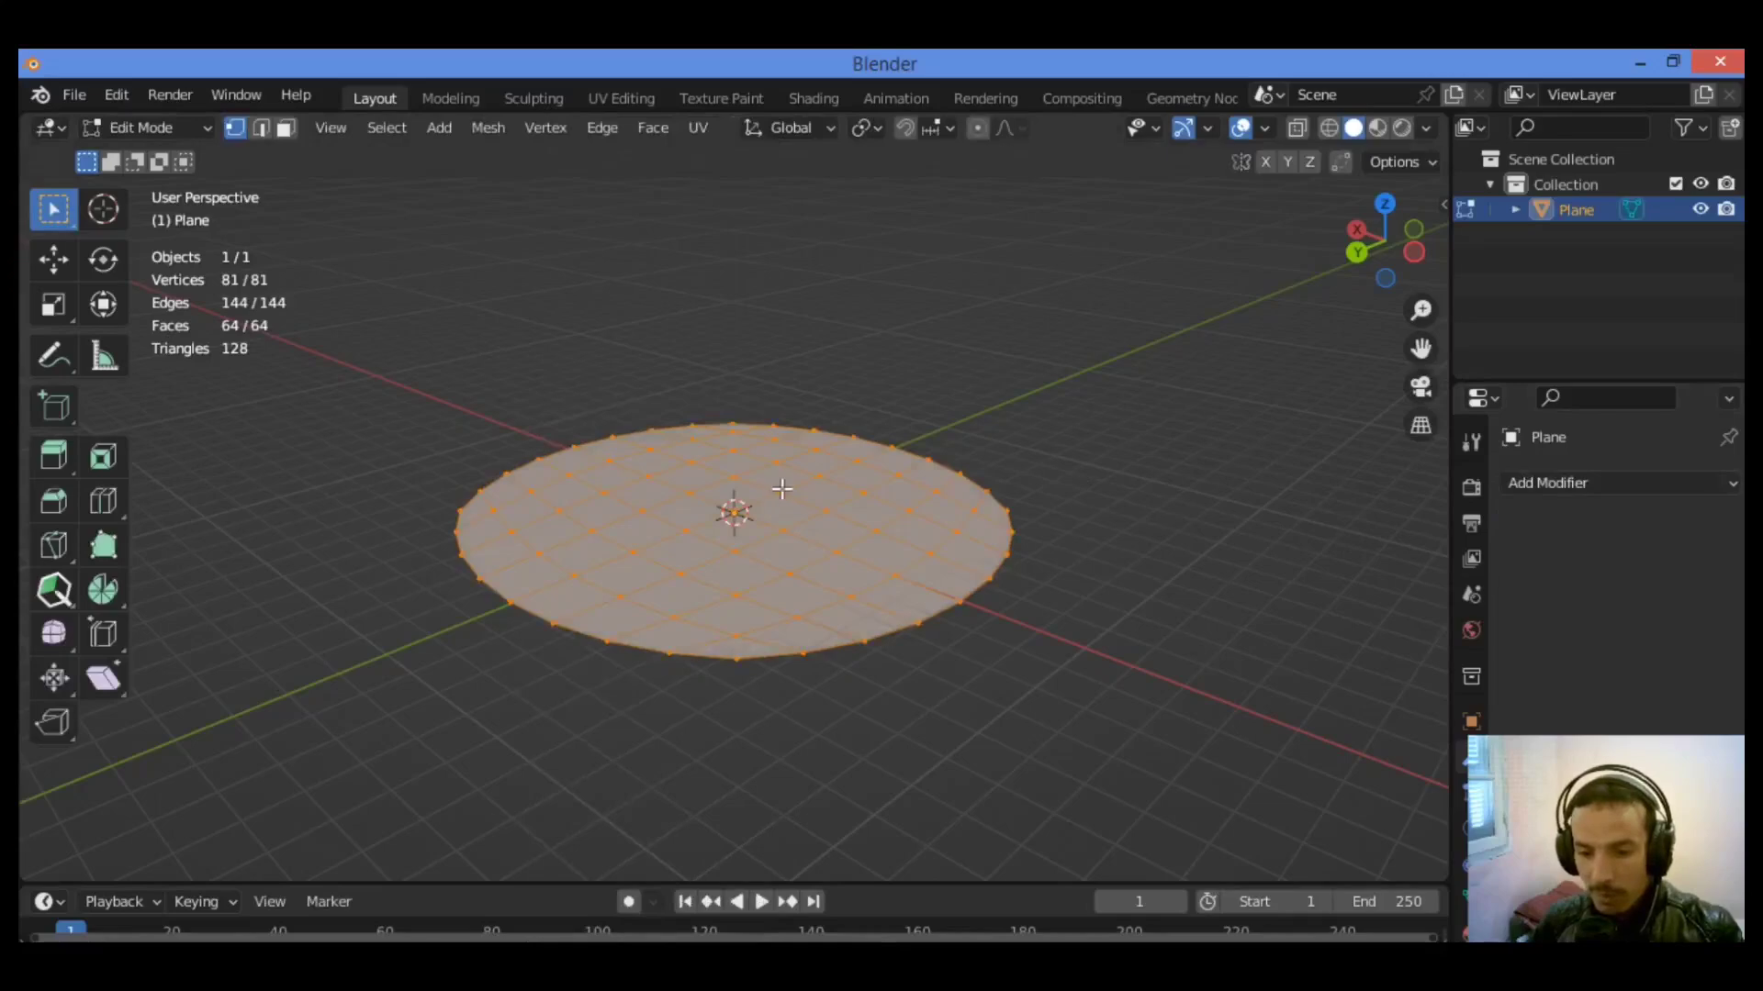
pyautogui.press('Tab')
pyautogui.press('Tab')
pyautogui.press('Tab')
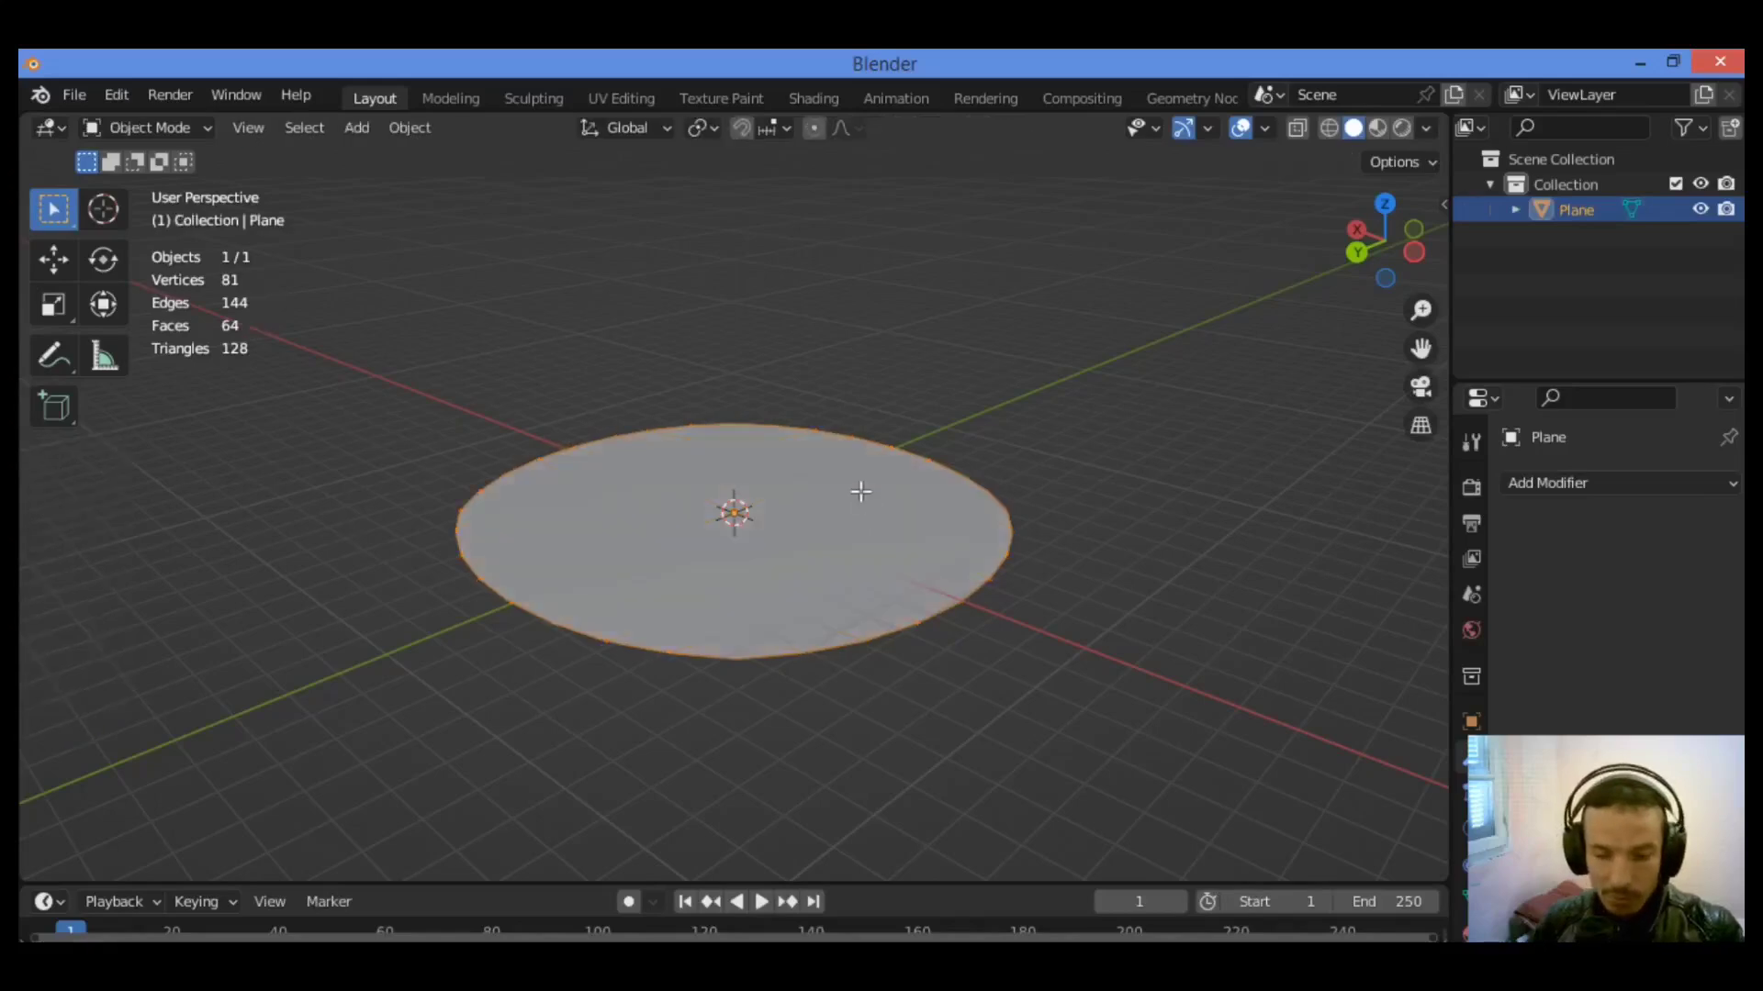
pyautogui.press('Tab')
pyautogui.press('Tab')
pyautogui.press('Tab')
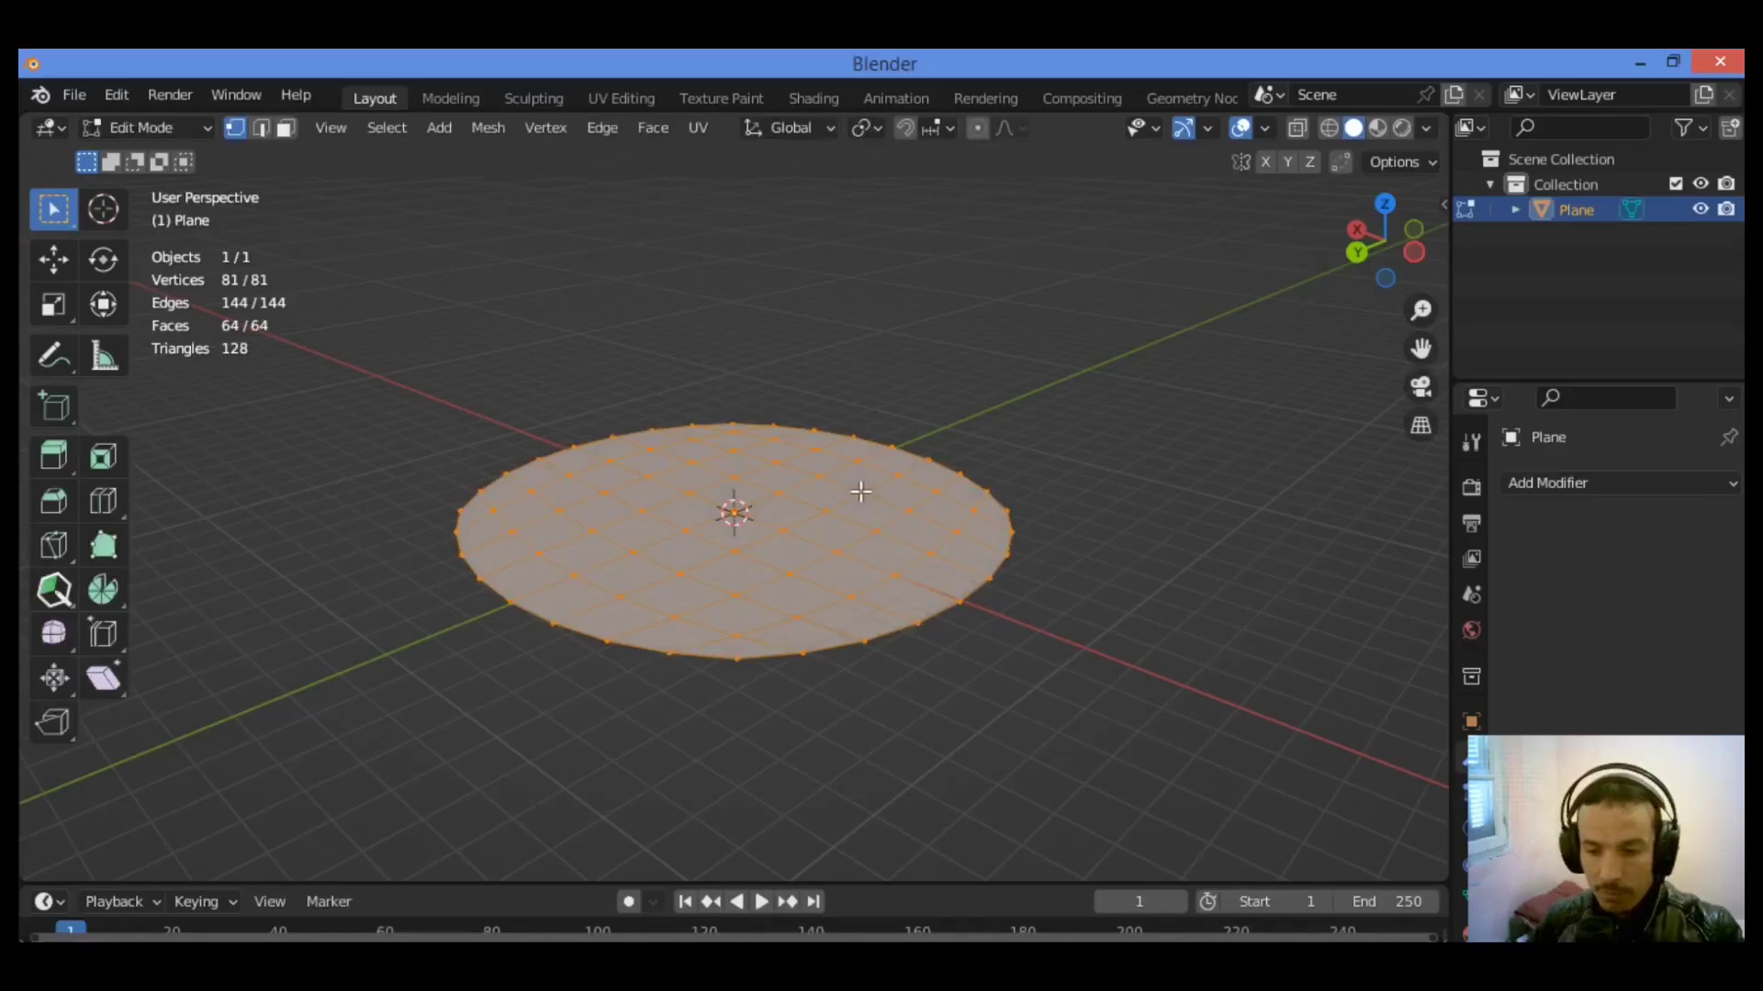
pyautogui.press('Tab')
# Step: Undo the applied subdivision and remove the Subdivision Surface modifier from the plane
pyautogui.hotkey('ctrl', '2')
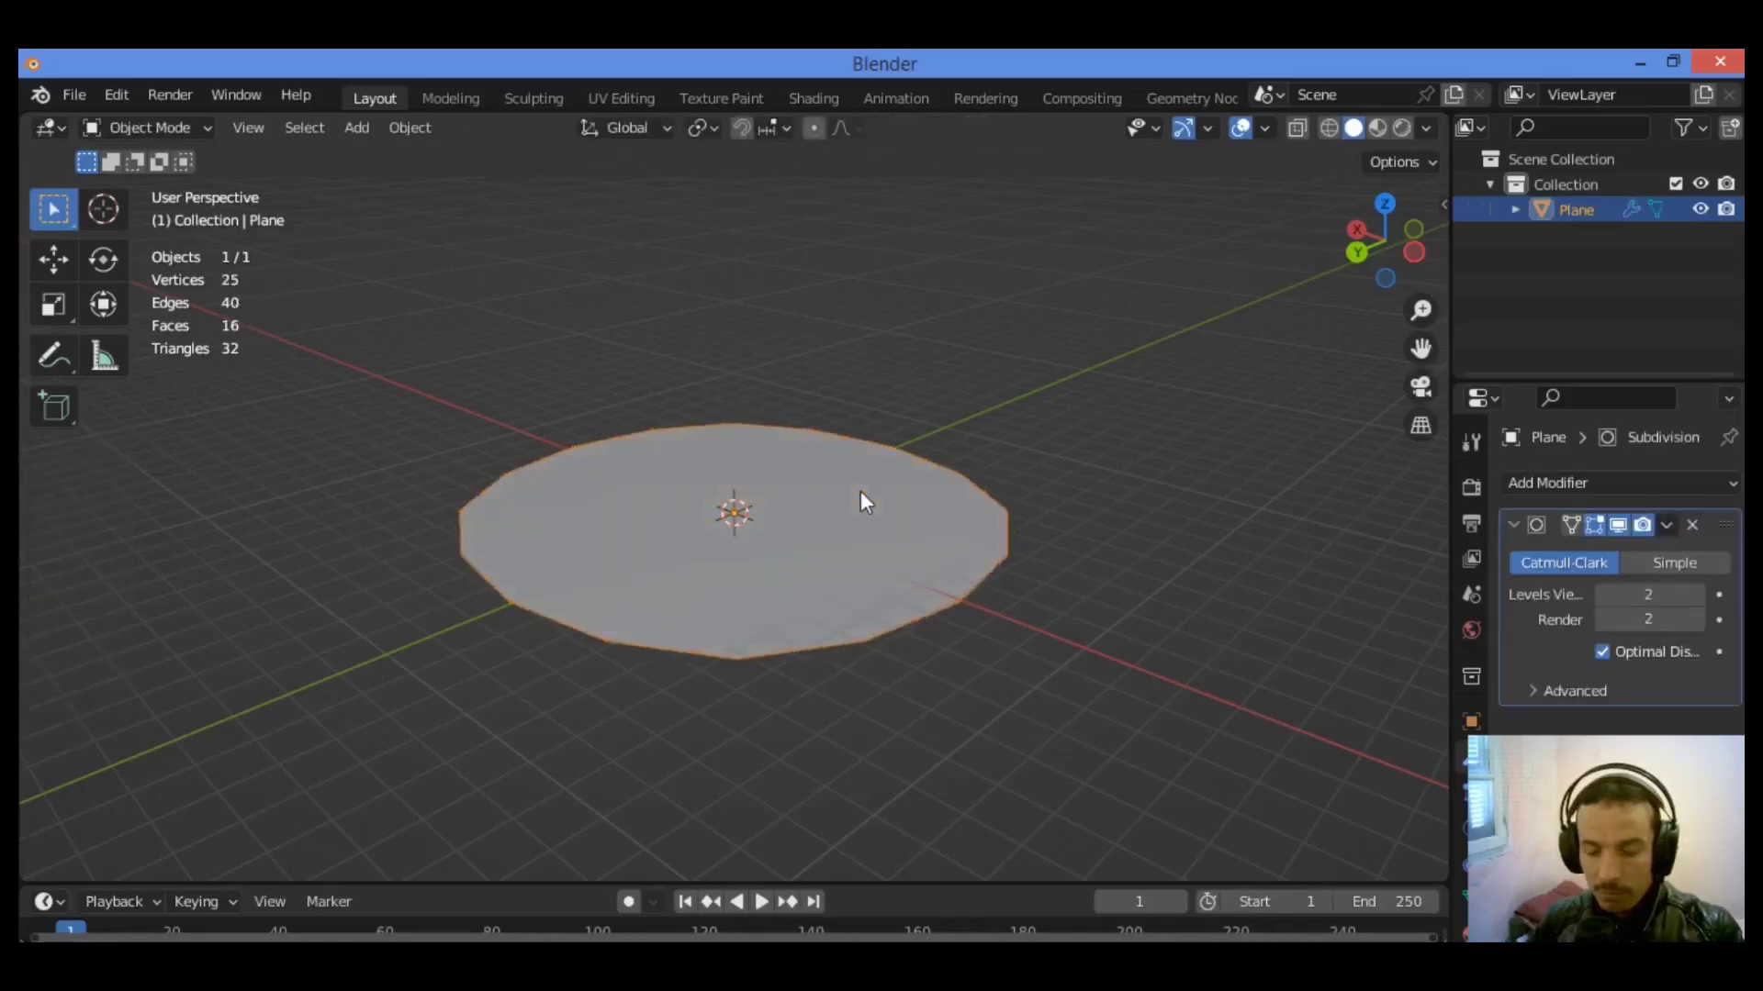
pyautogui.hotkey('ctrl', '1')
pyautogui.click(1692, 524)
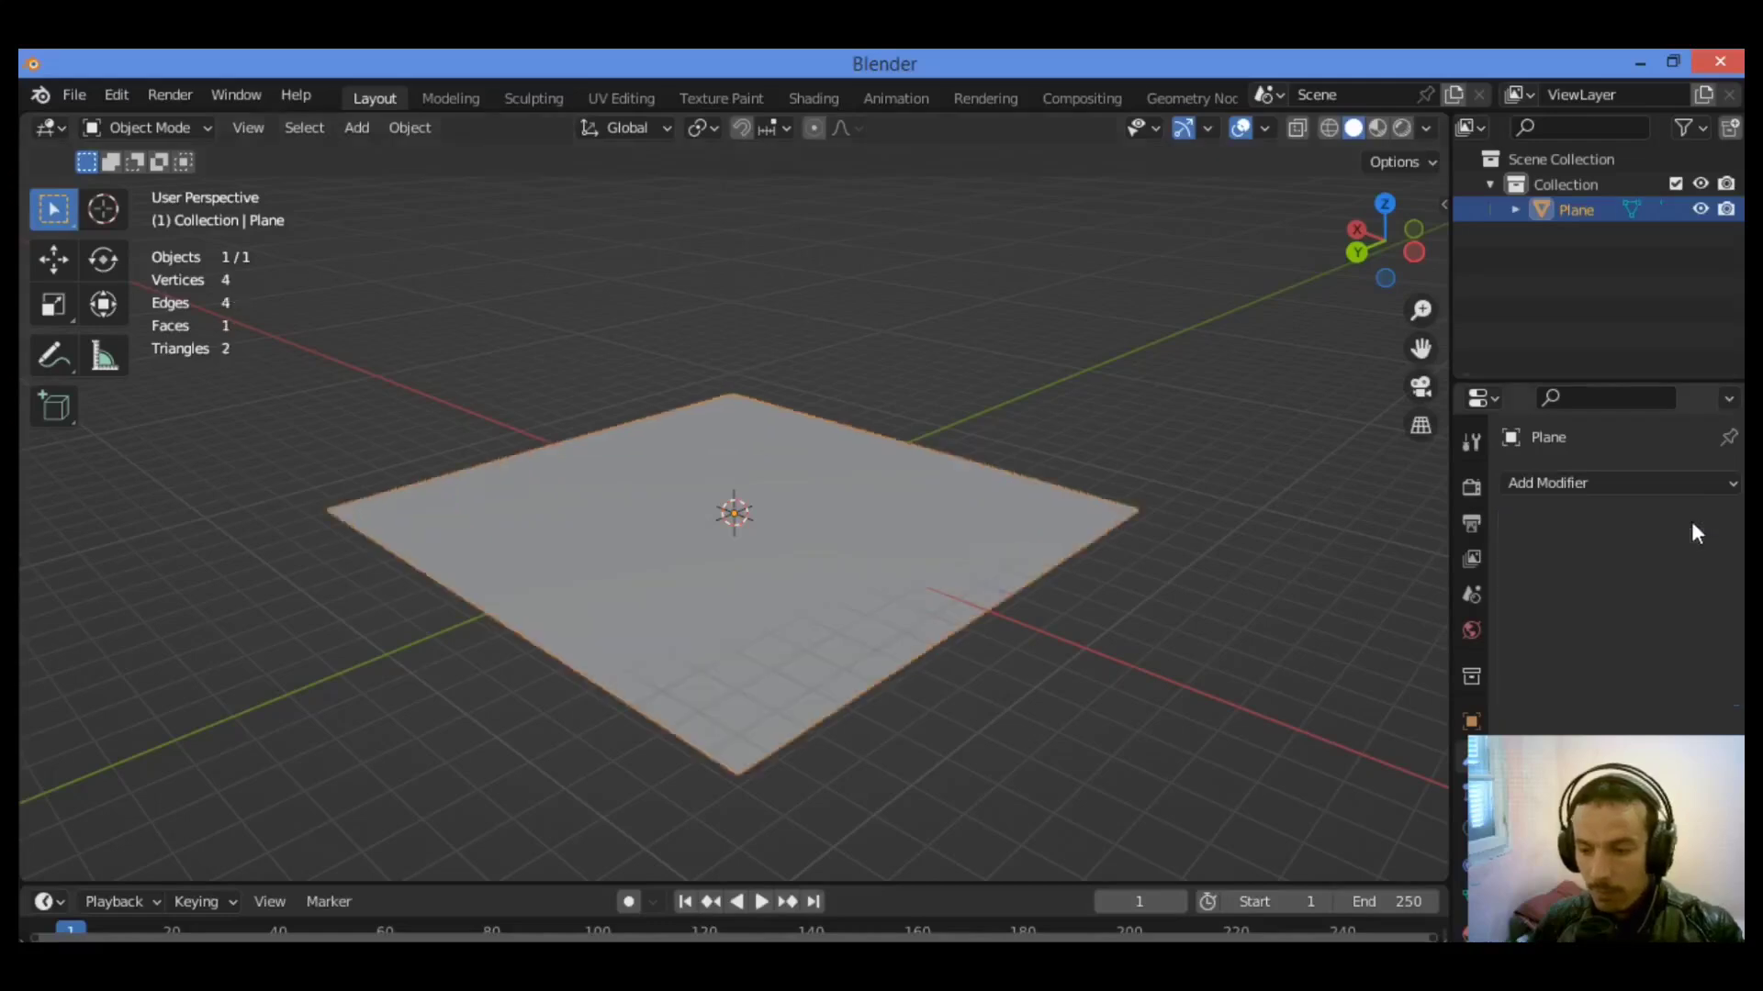
# Step: Subdivide the whole plane in Edit Mode with the number of cuts set to 15
pyautogui.press('Tab')
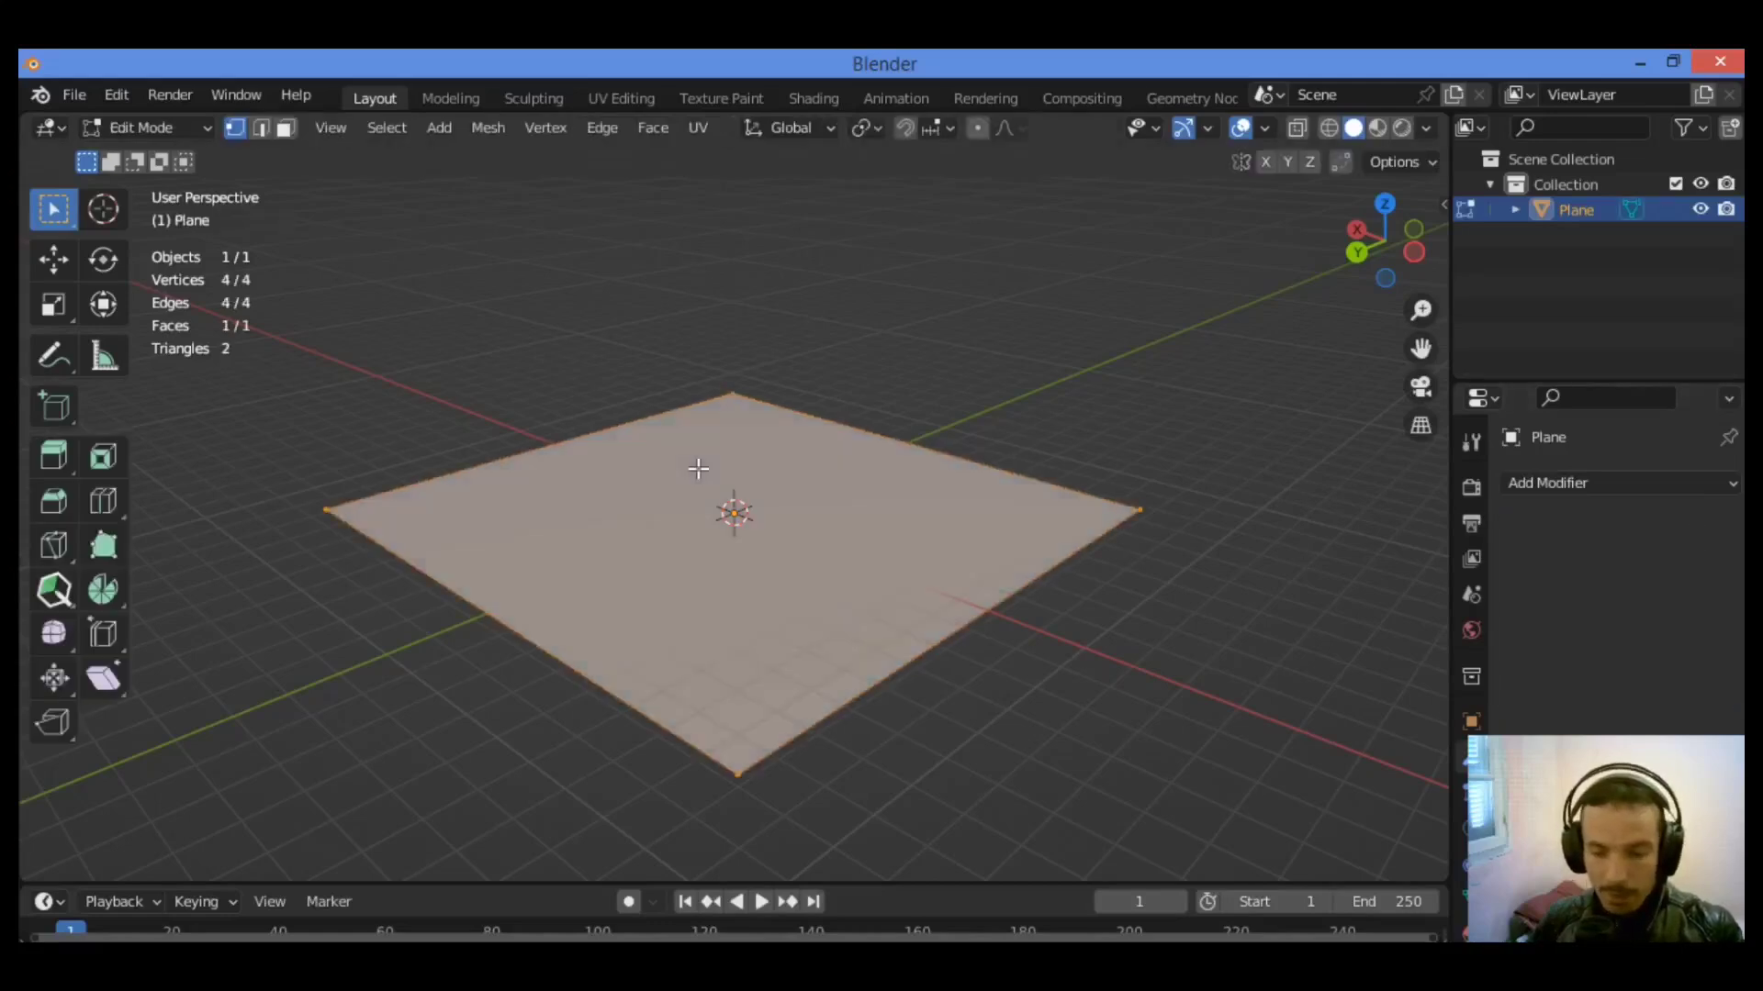
pyautogui.rightClick(684, 401)
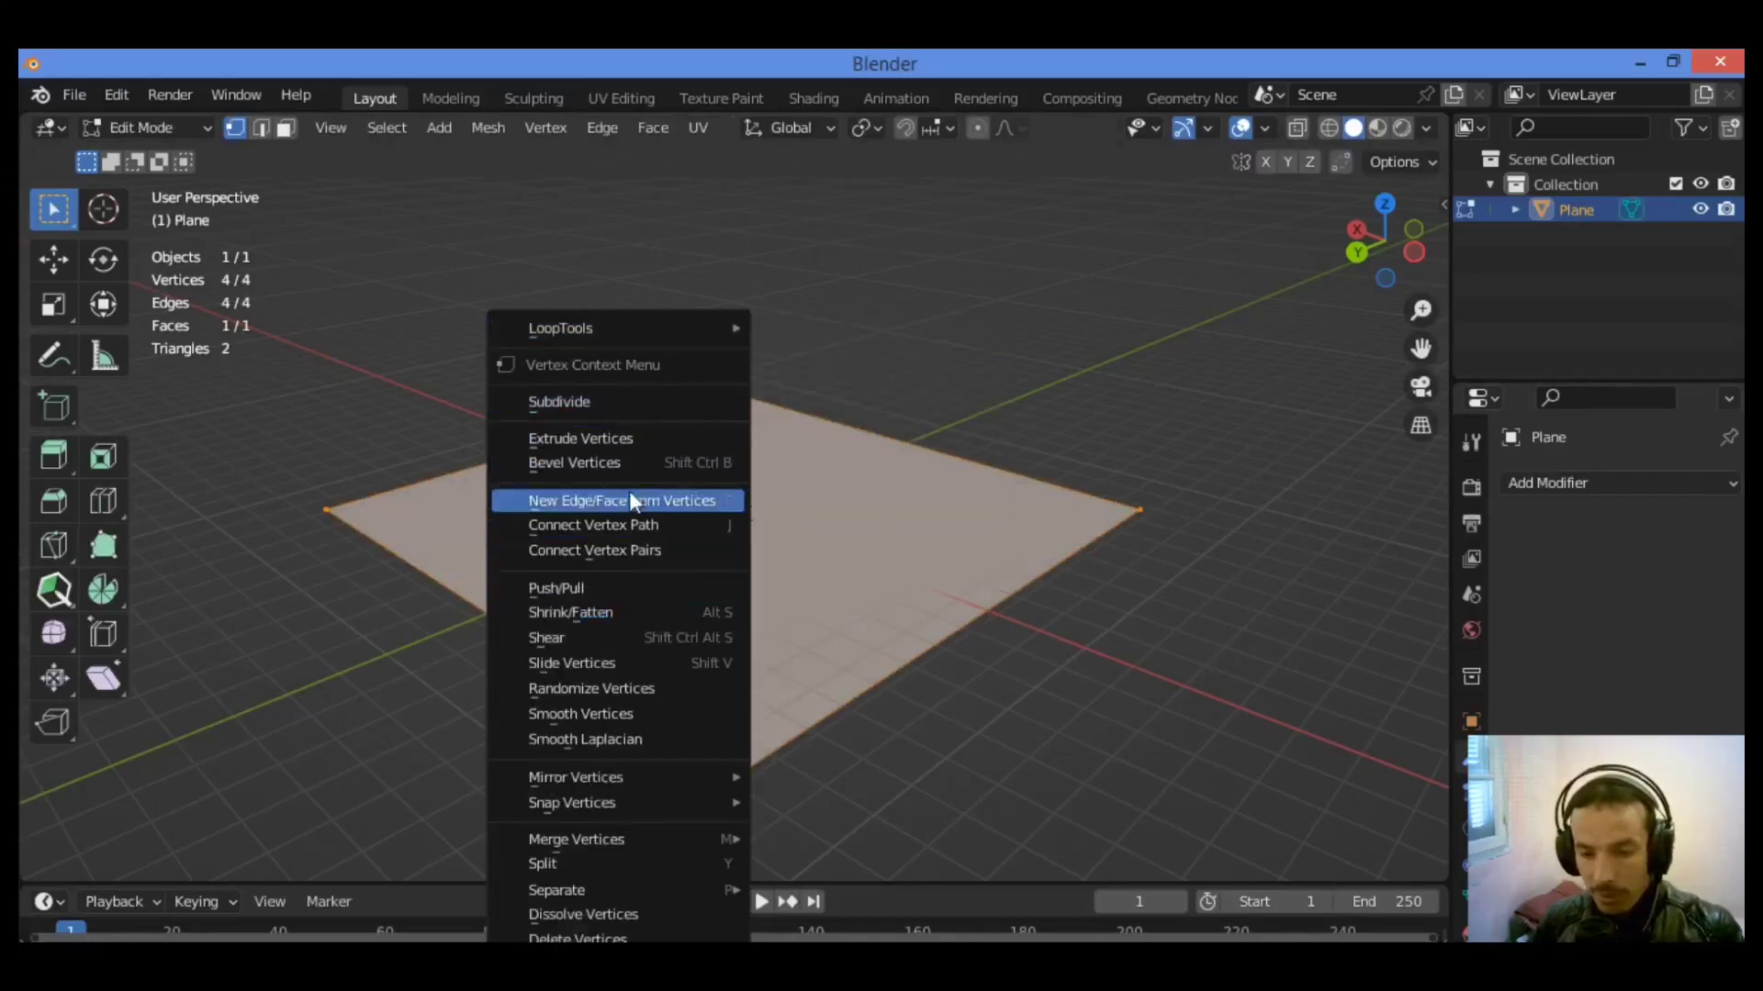
pyautogui.click(626, 408)
pyautogui.click(204, 860)
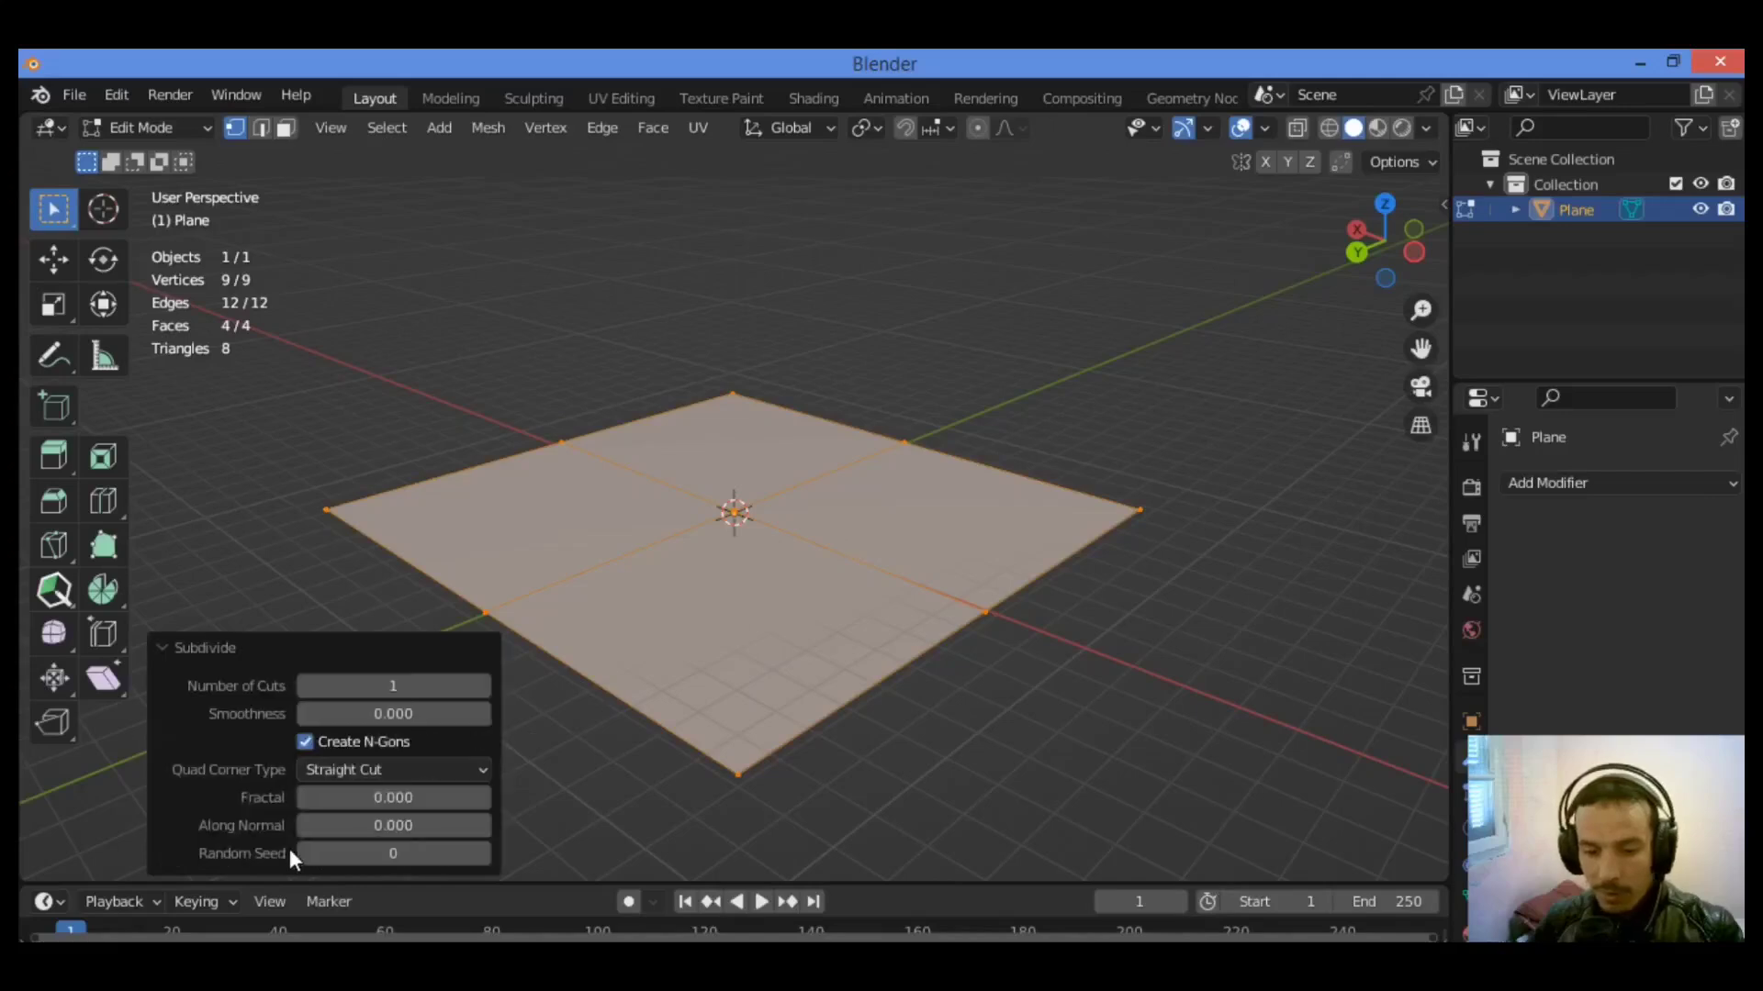
pyautogui.click(423, 685)
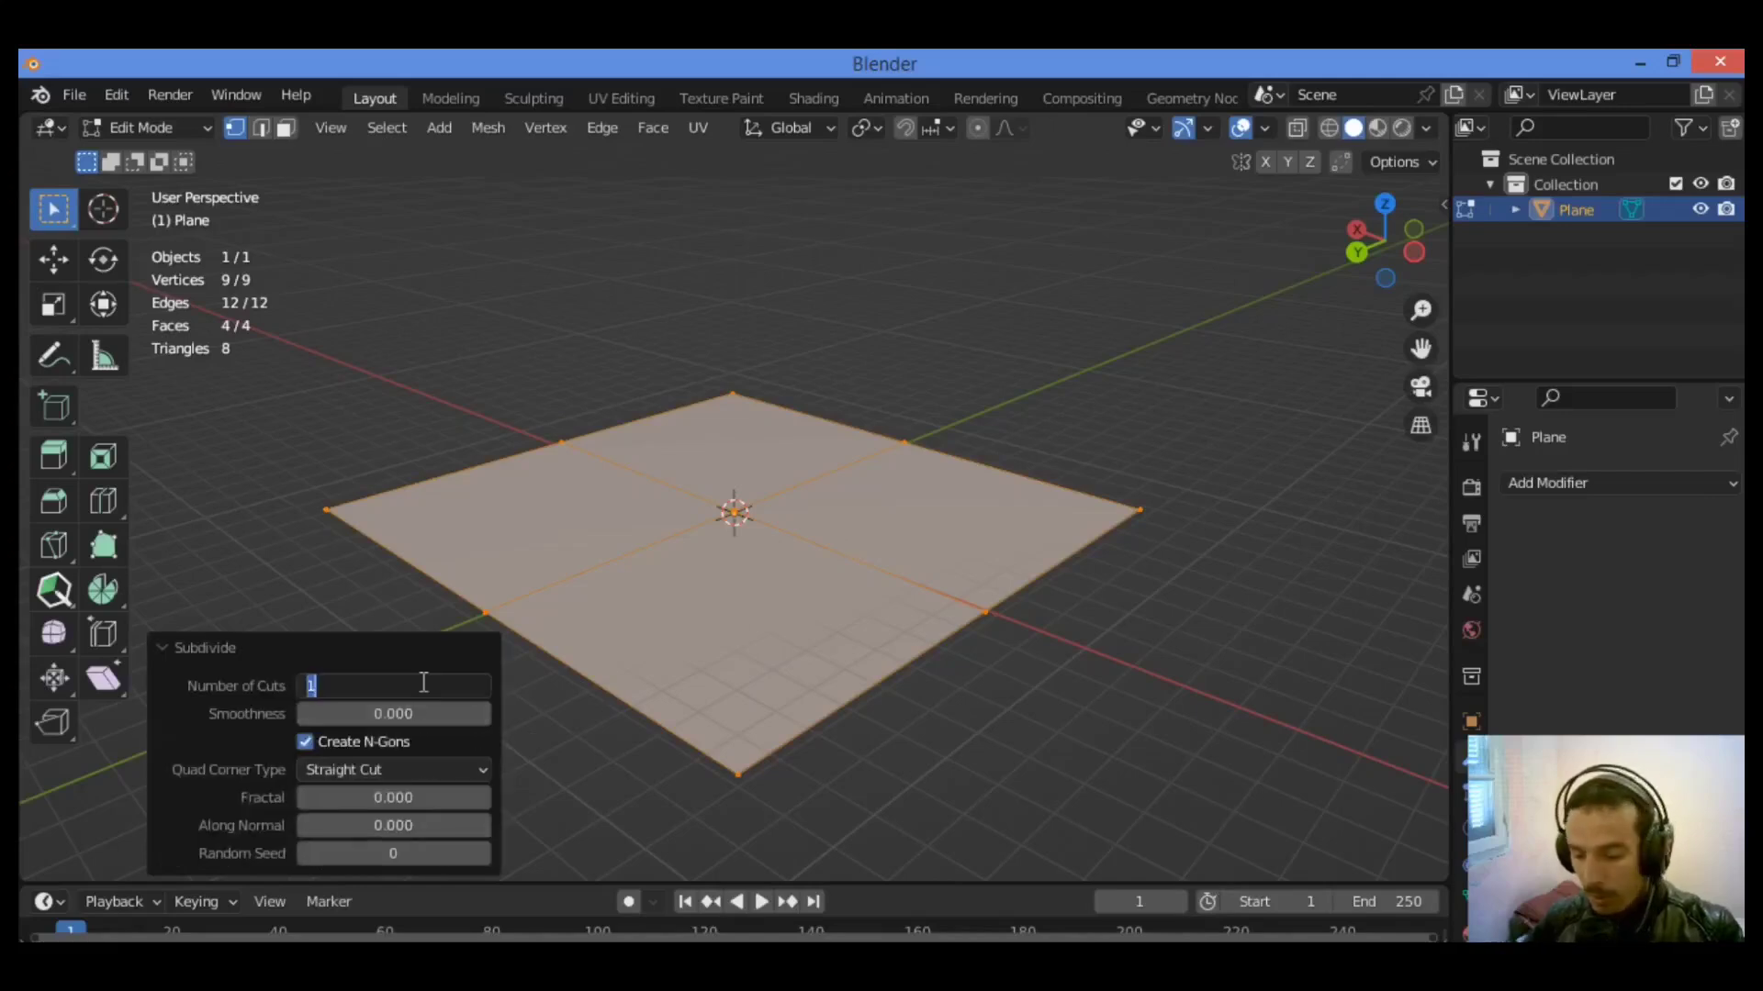
pyautogui.write('15')
pyautogui.press('Return')
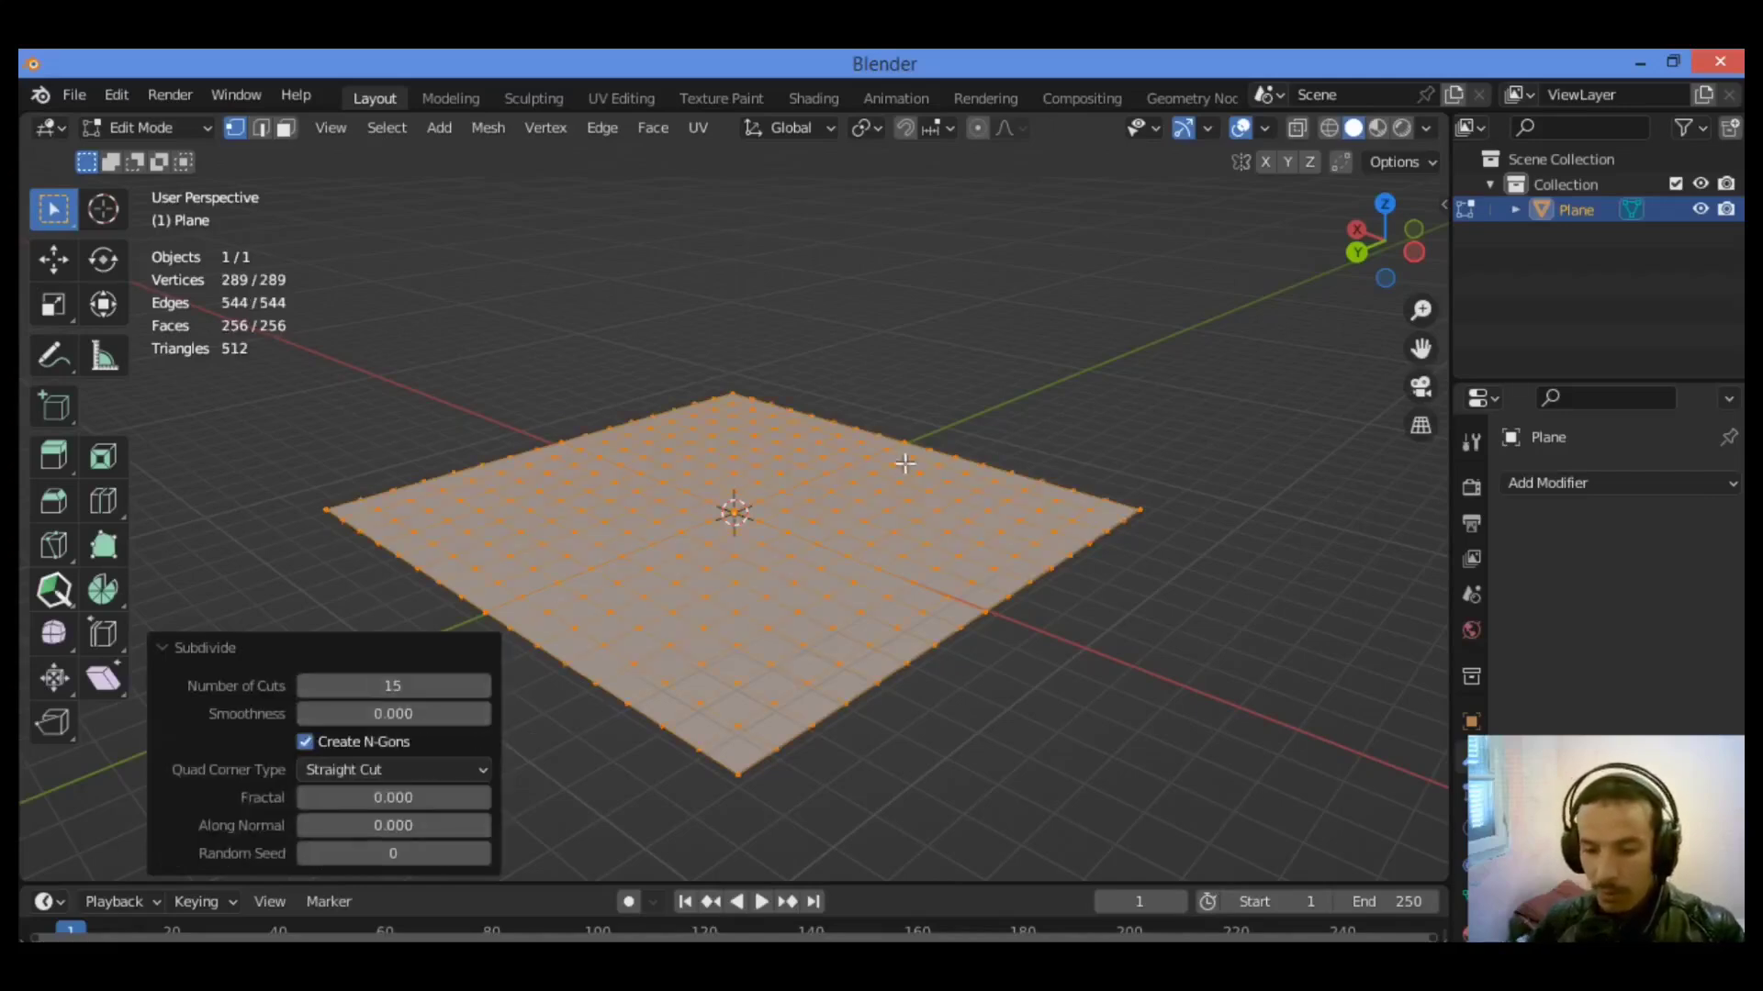
# Step: Add a Subdivision Surface modifier to the subdivided plane and set its viewport level to 3
pyautogui.click(1599, 479)
pyautogui.scroll(-1, 1267, 891)
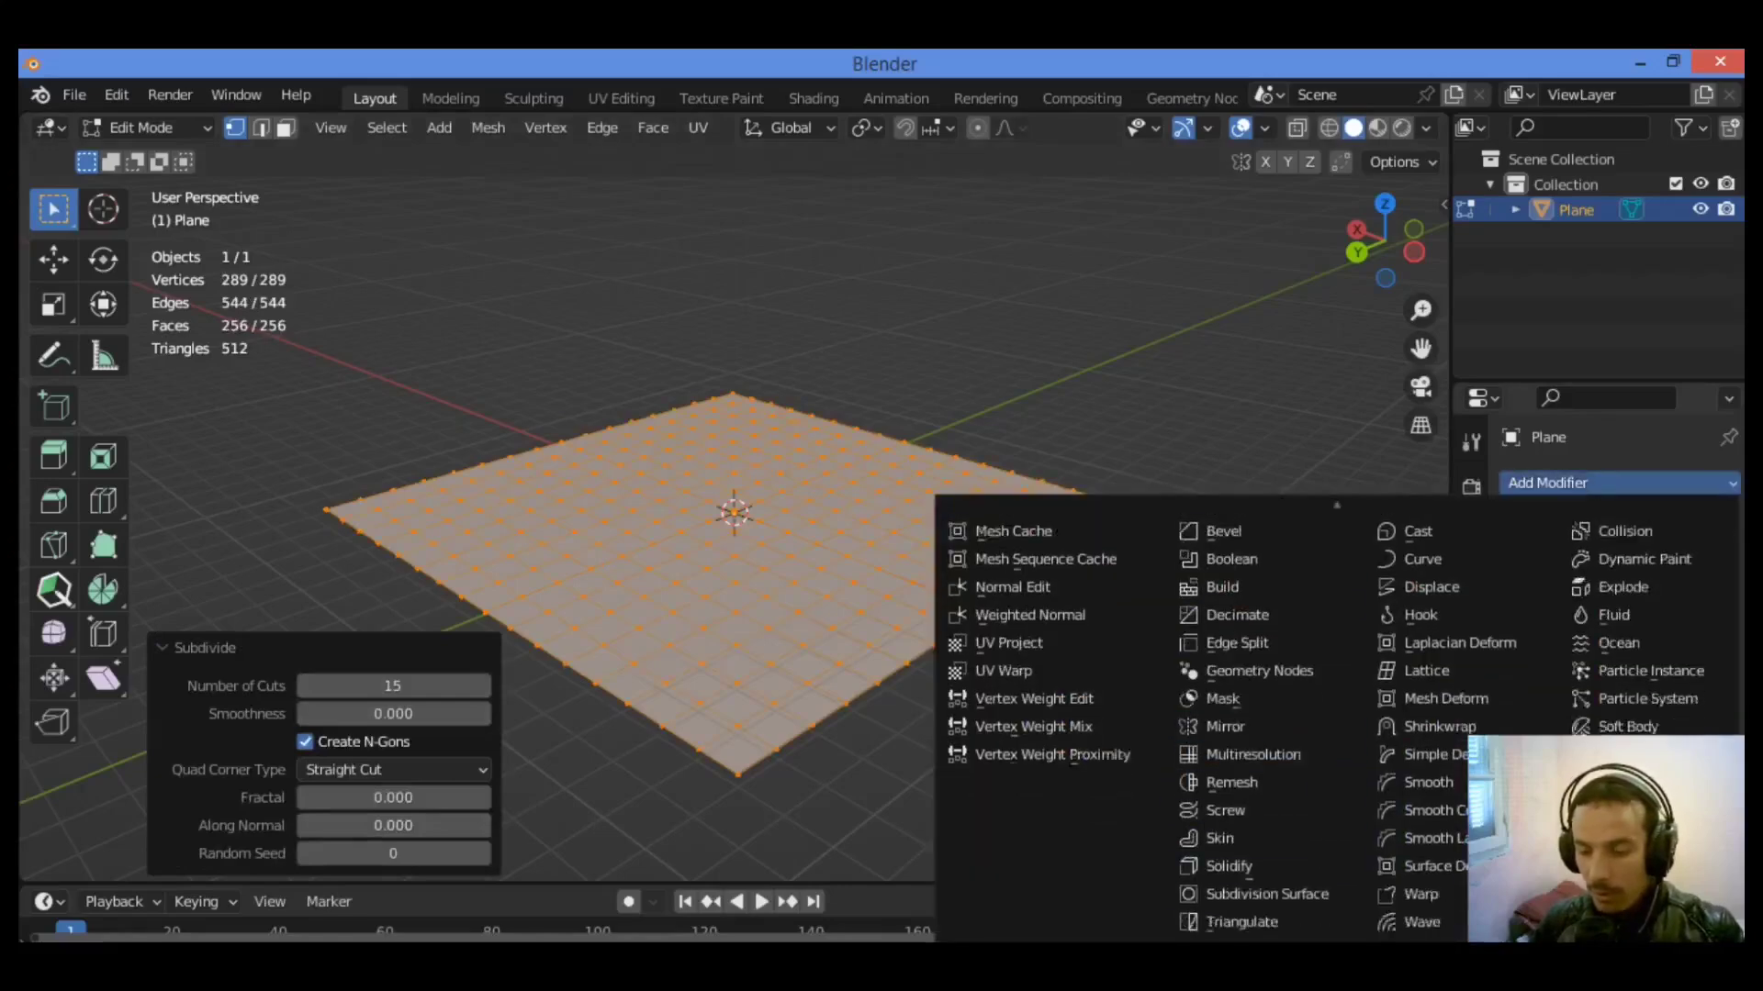
pyautogui.scroll(-1, 1276, 840)
pyautogui.click(1276, 839)
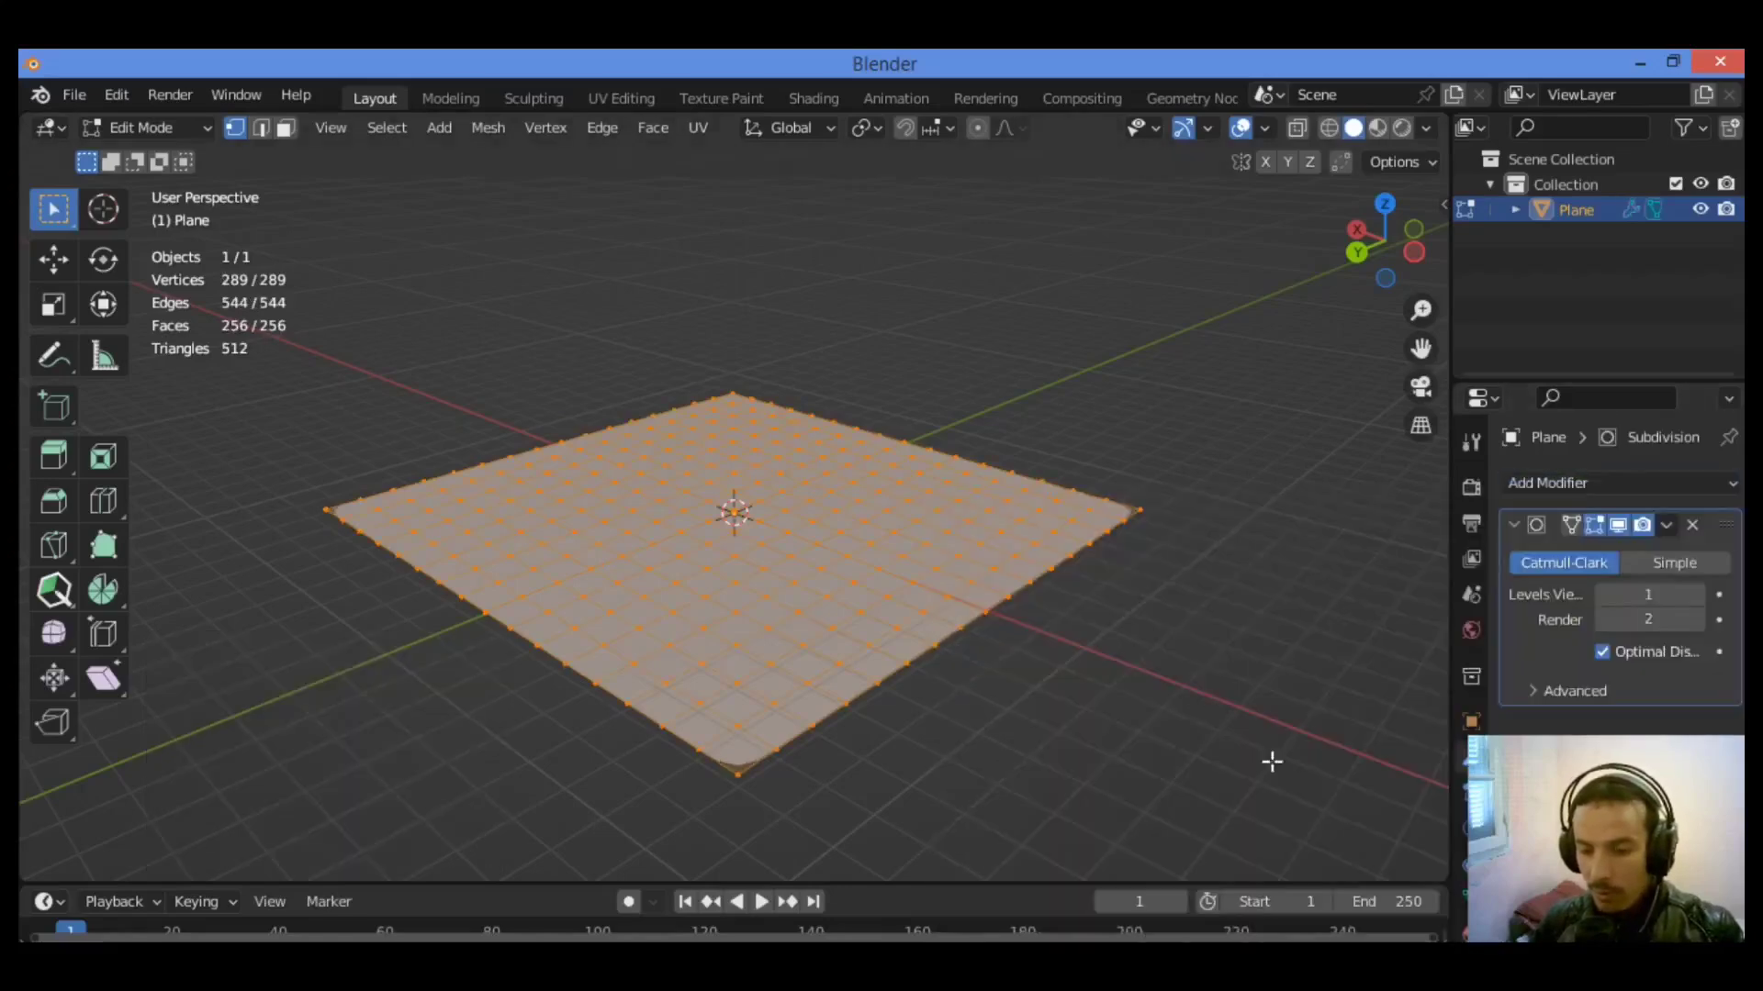
pyautogui.click(1698, 594)
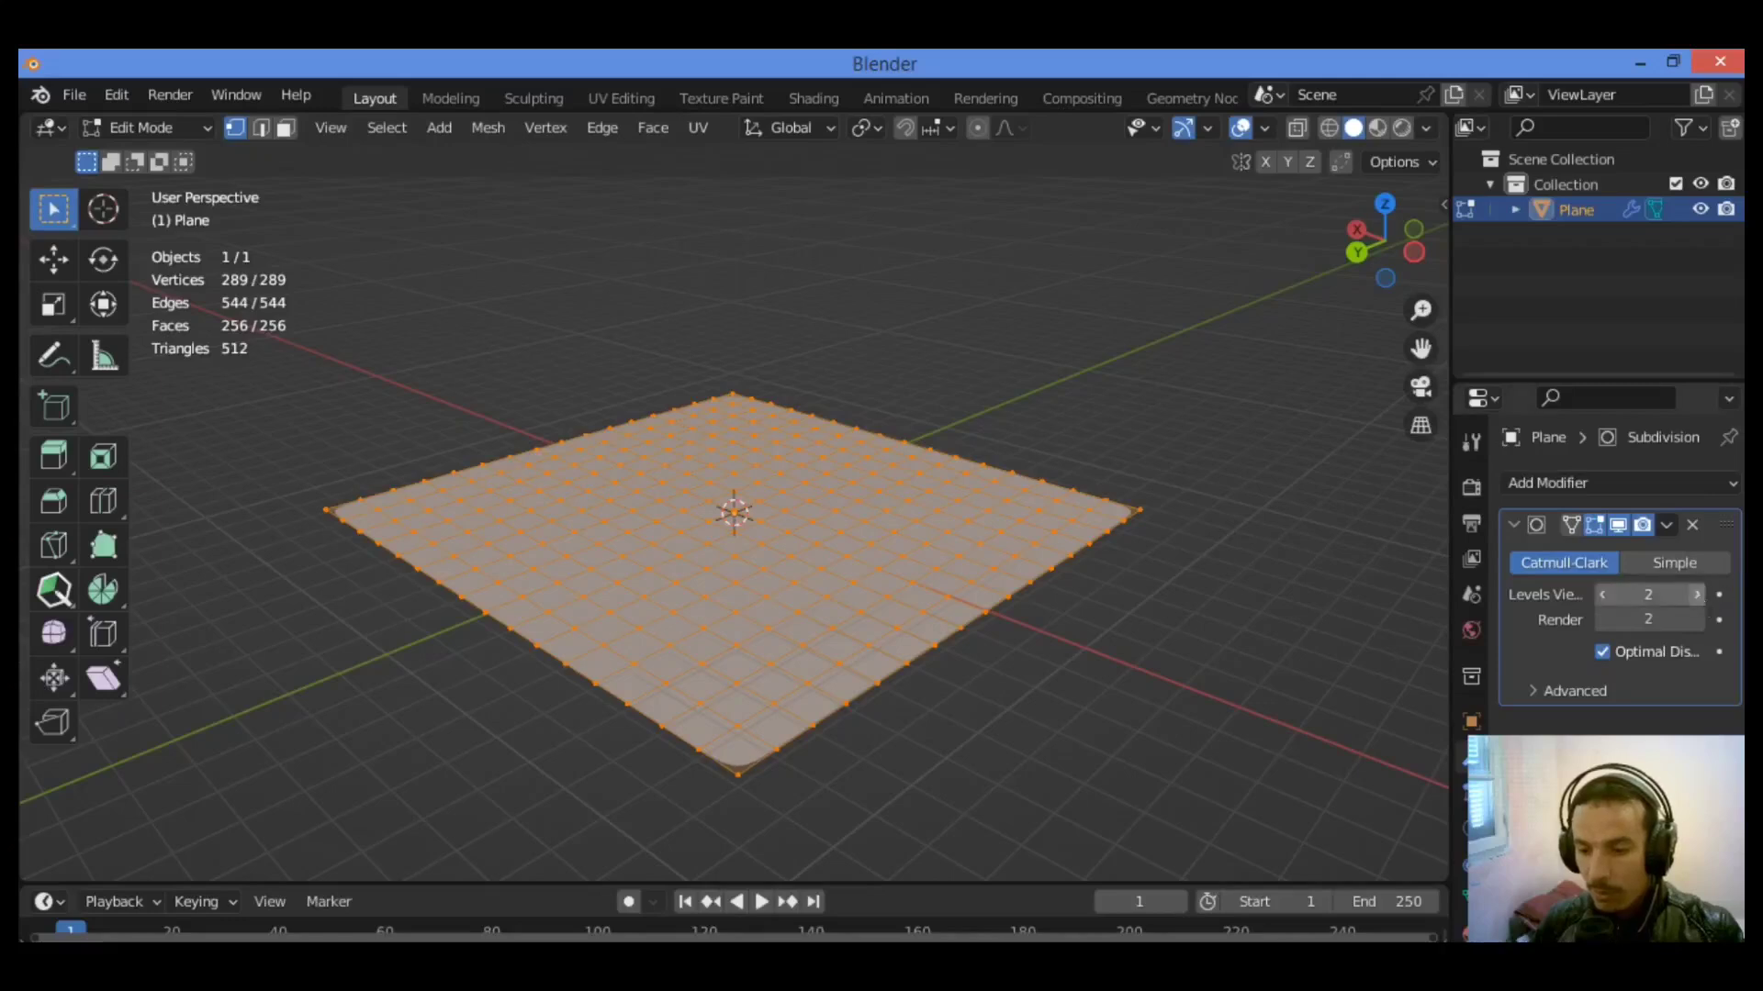
pyautogui.click(1698, 594)
pyautogui.rightClick(832, 432)
pyautogui.press('Escape')
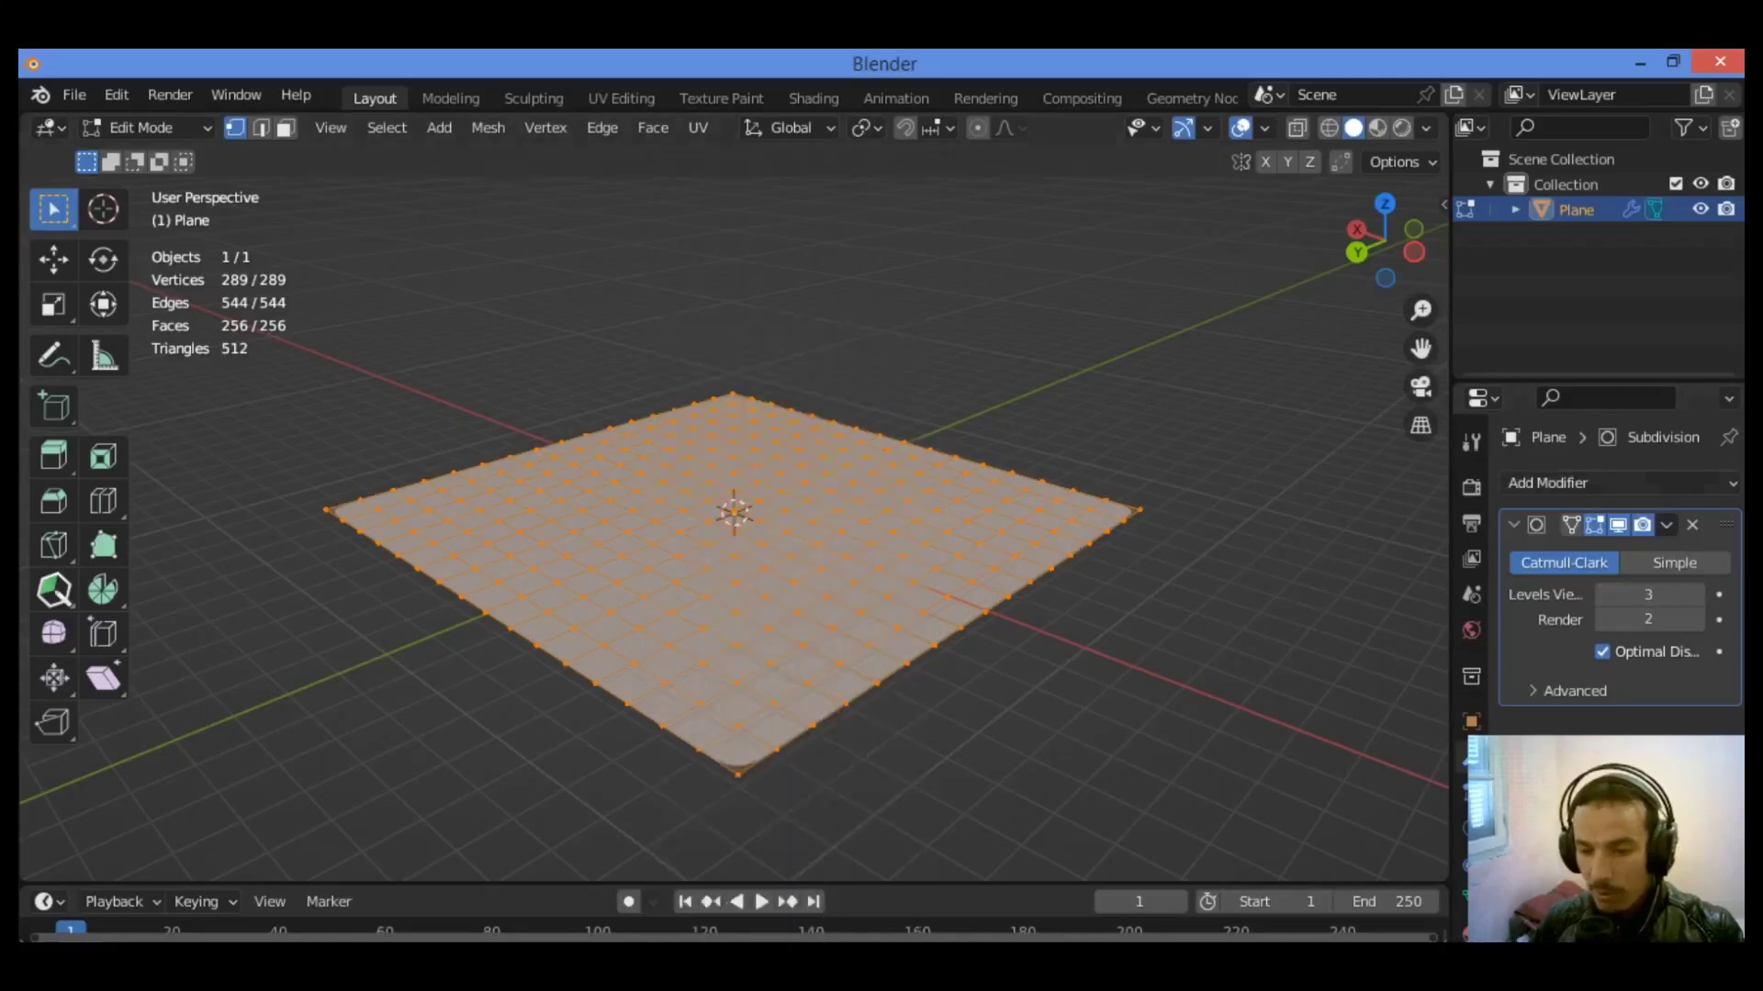
# Step: Apply the plane's Subdivision Surface modifier in Object Mode and check the resulting mesh in Edit Mode
pyautogui.click(1662, 526)
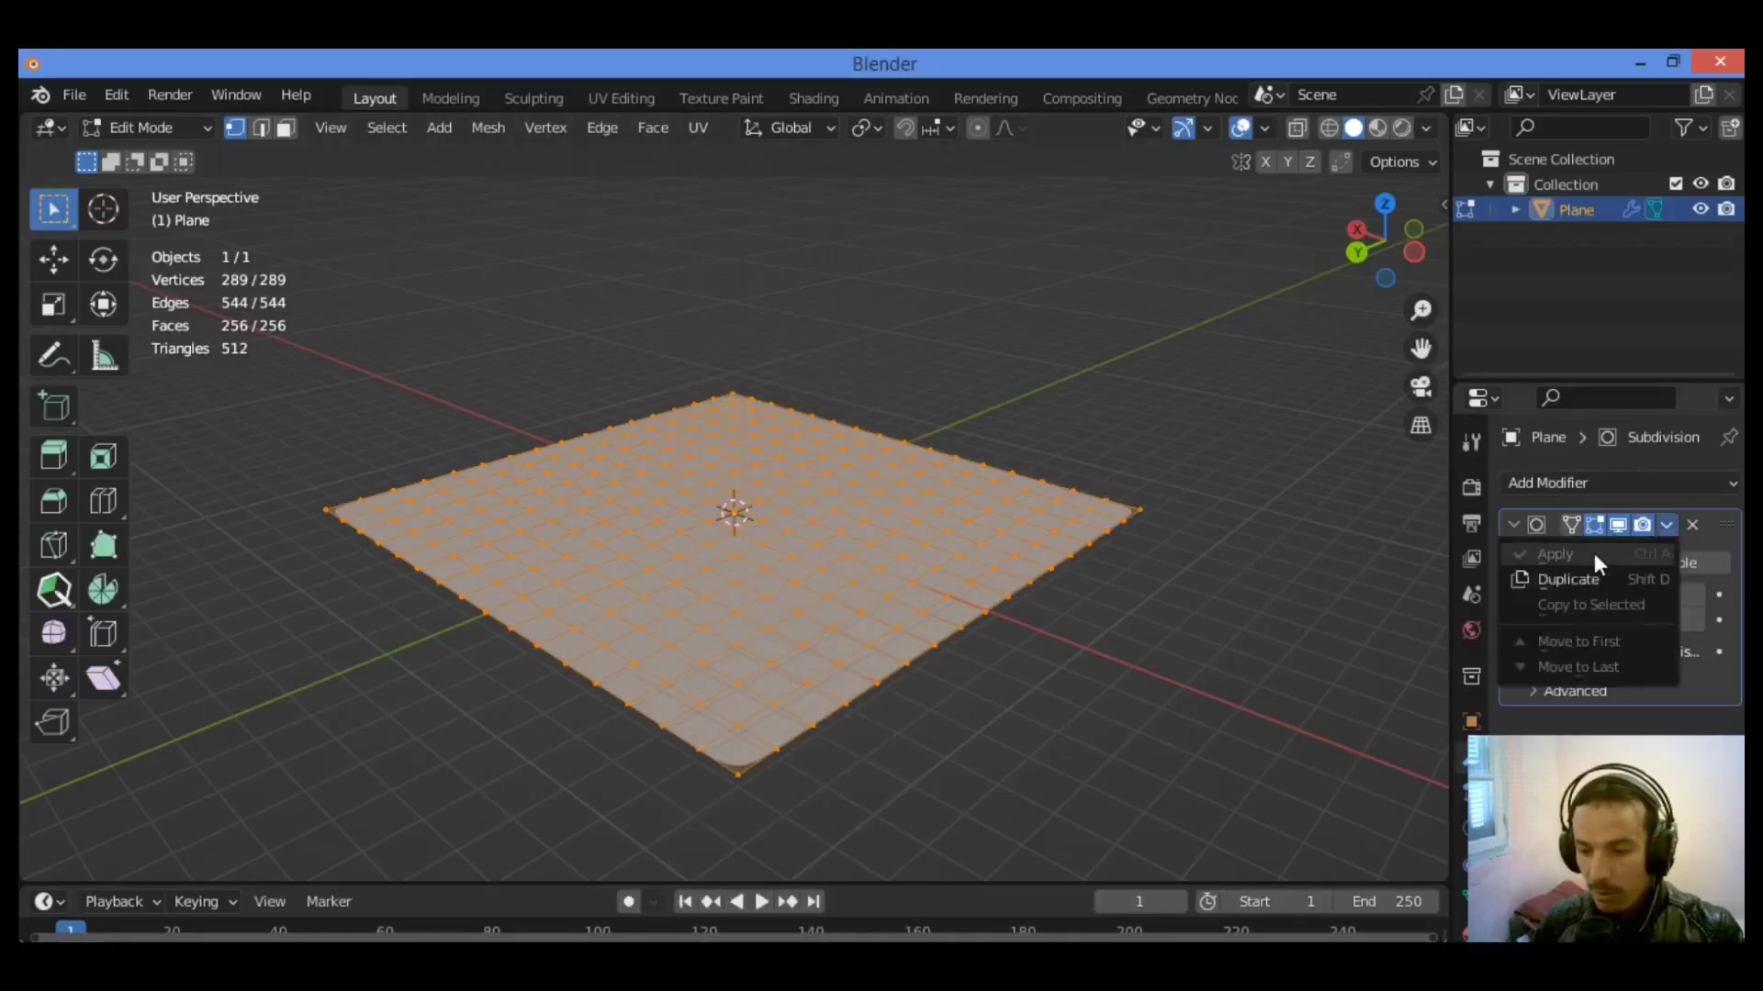
pyautogui.press('Tab')
pyautogui.click(1661, 525)
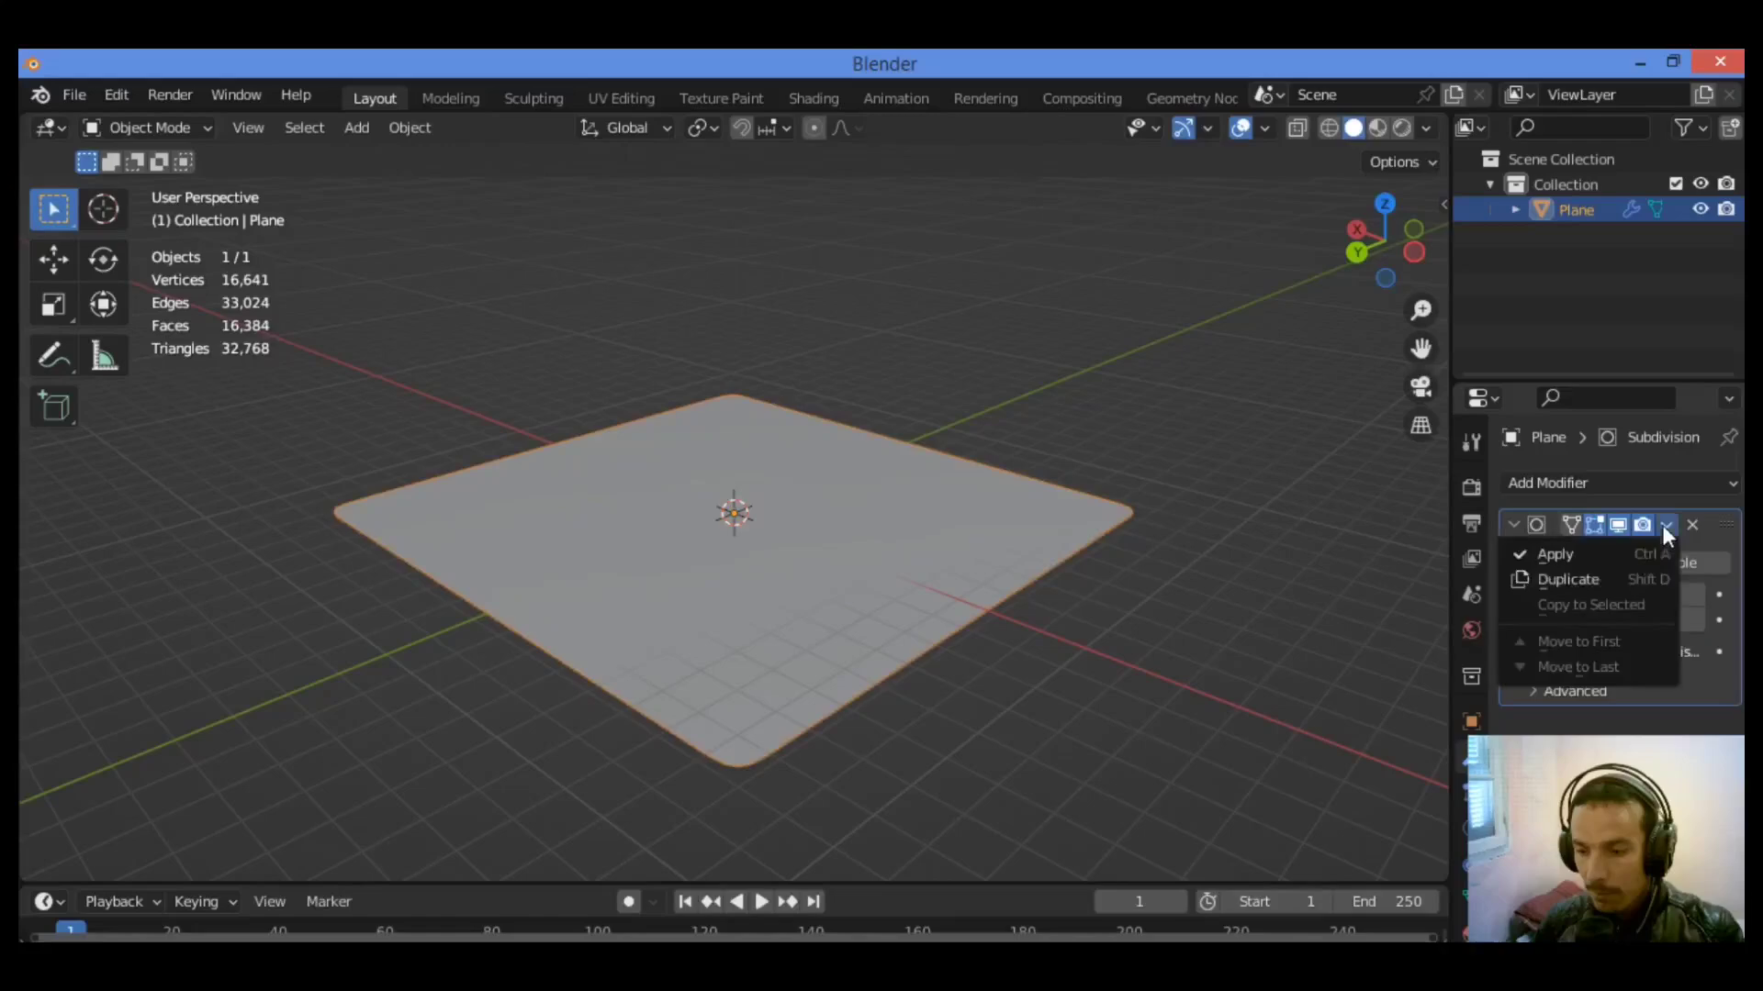
pyautogui.click(1575, 553)
pyautogui.press('Tab')
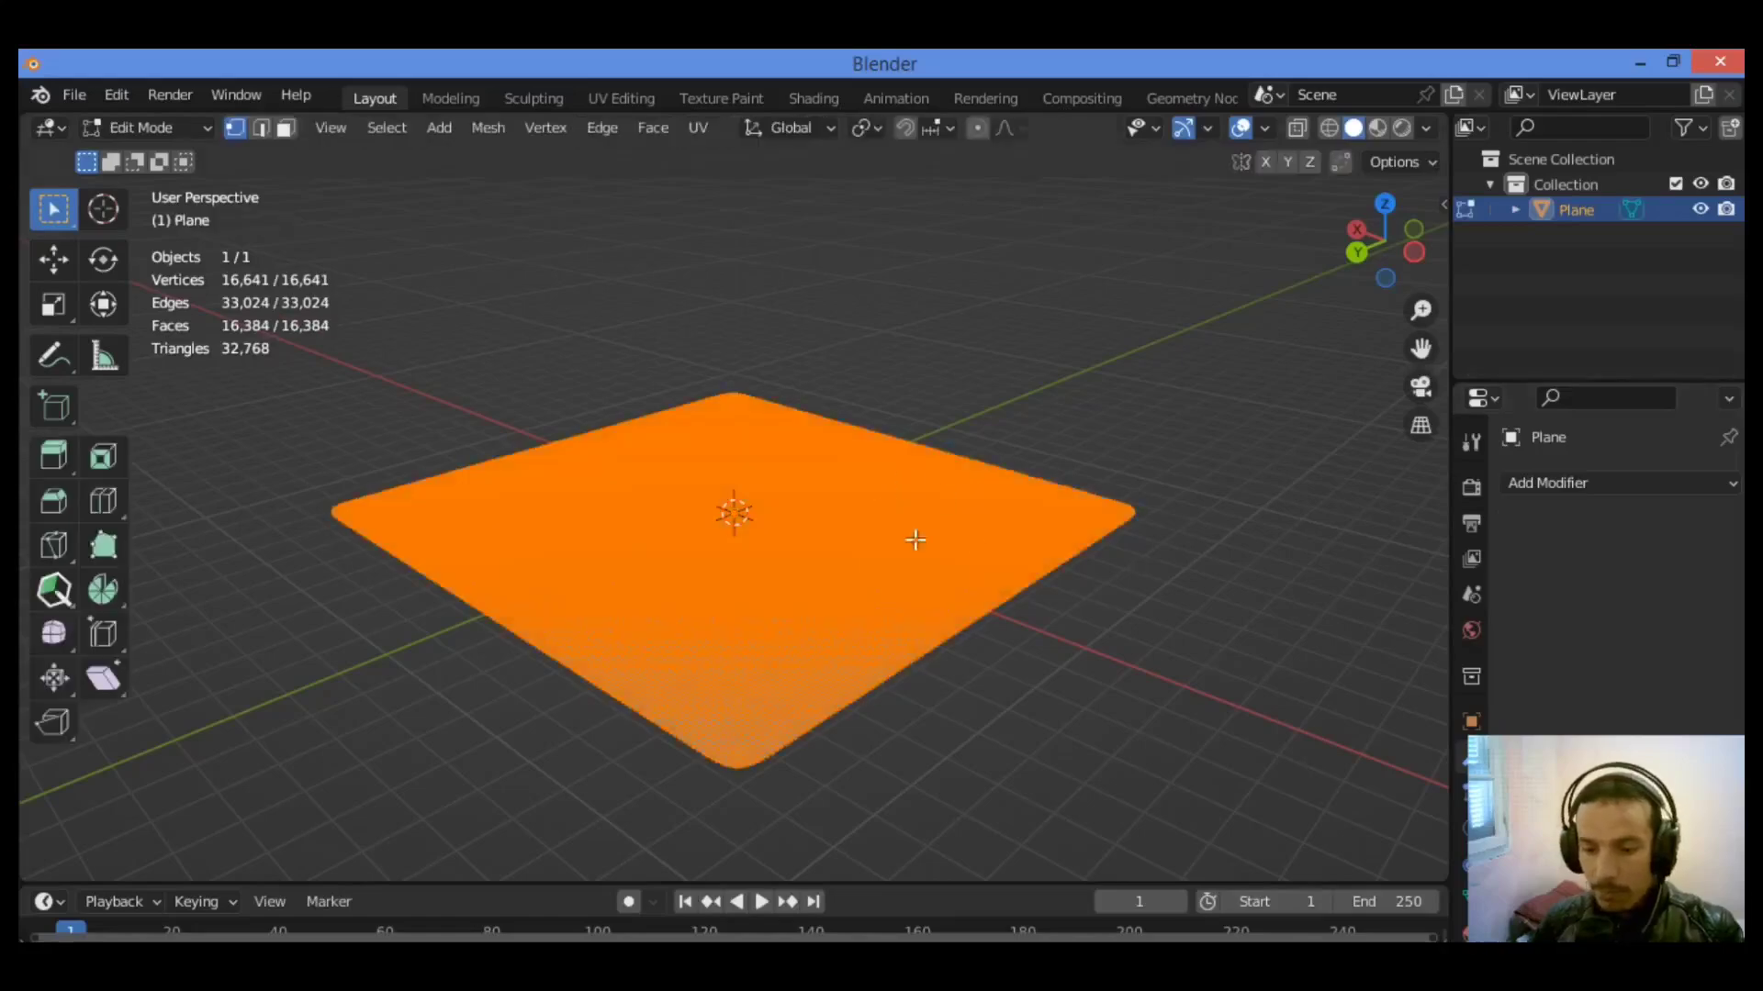
pyautogui.scroll(4, 1002, 545)
pyautogui.scroll(-3, 1002, 544)
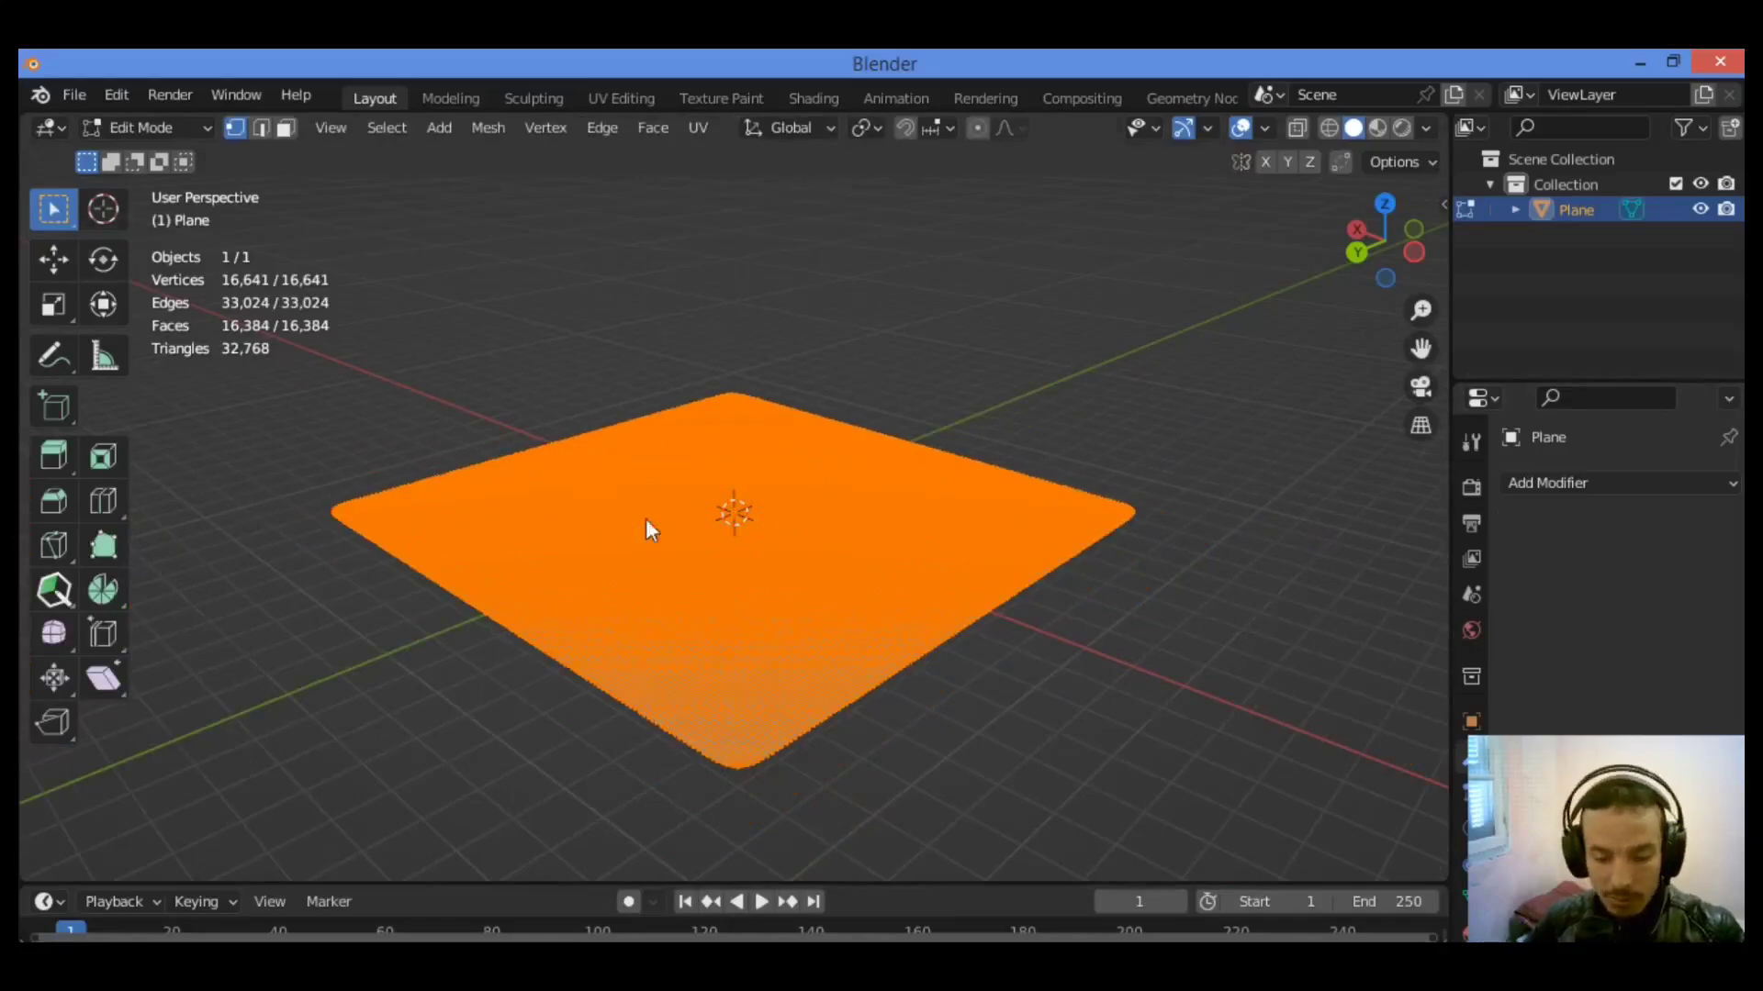
# Step: Switch the plane to Sculpt Mode and deform its whole surface into dense spikes with the Random mesh filter at strength 1.000
pyautogui.press('Tab')
pyautogui.click(167, 126)
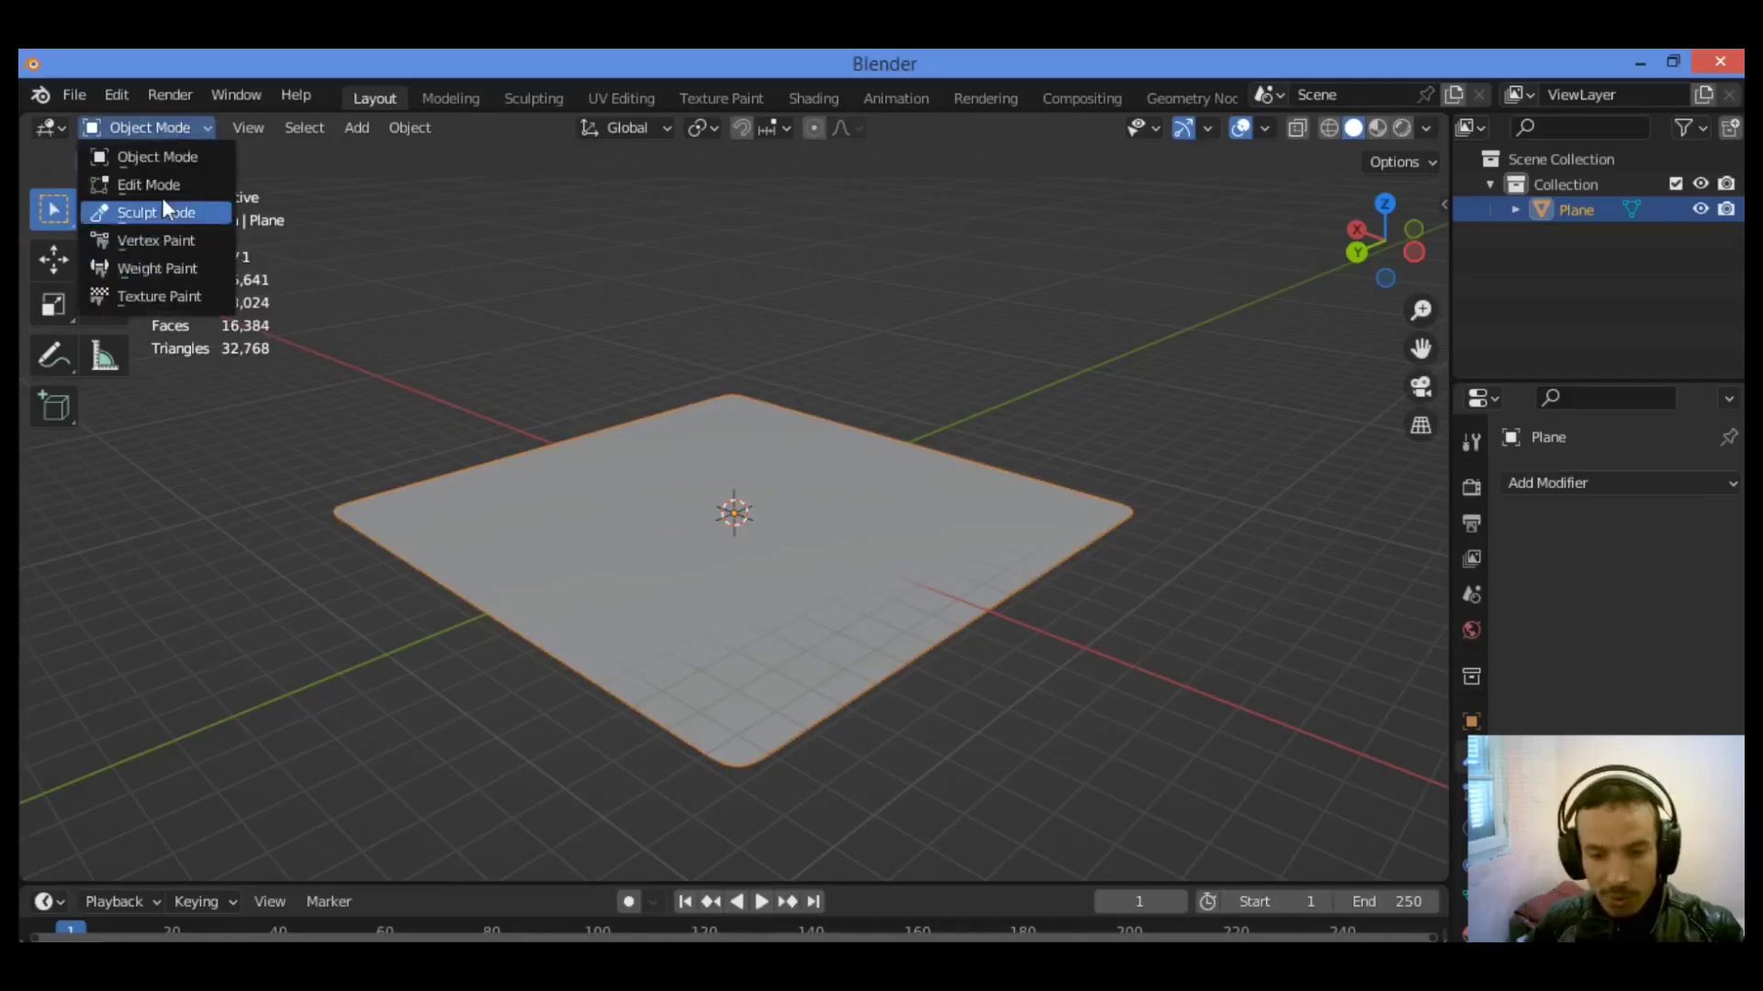
pyautogui.click(151, 212)
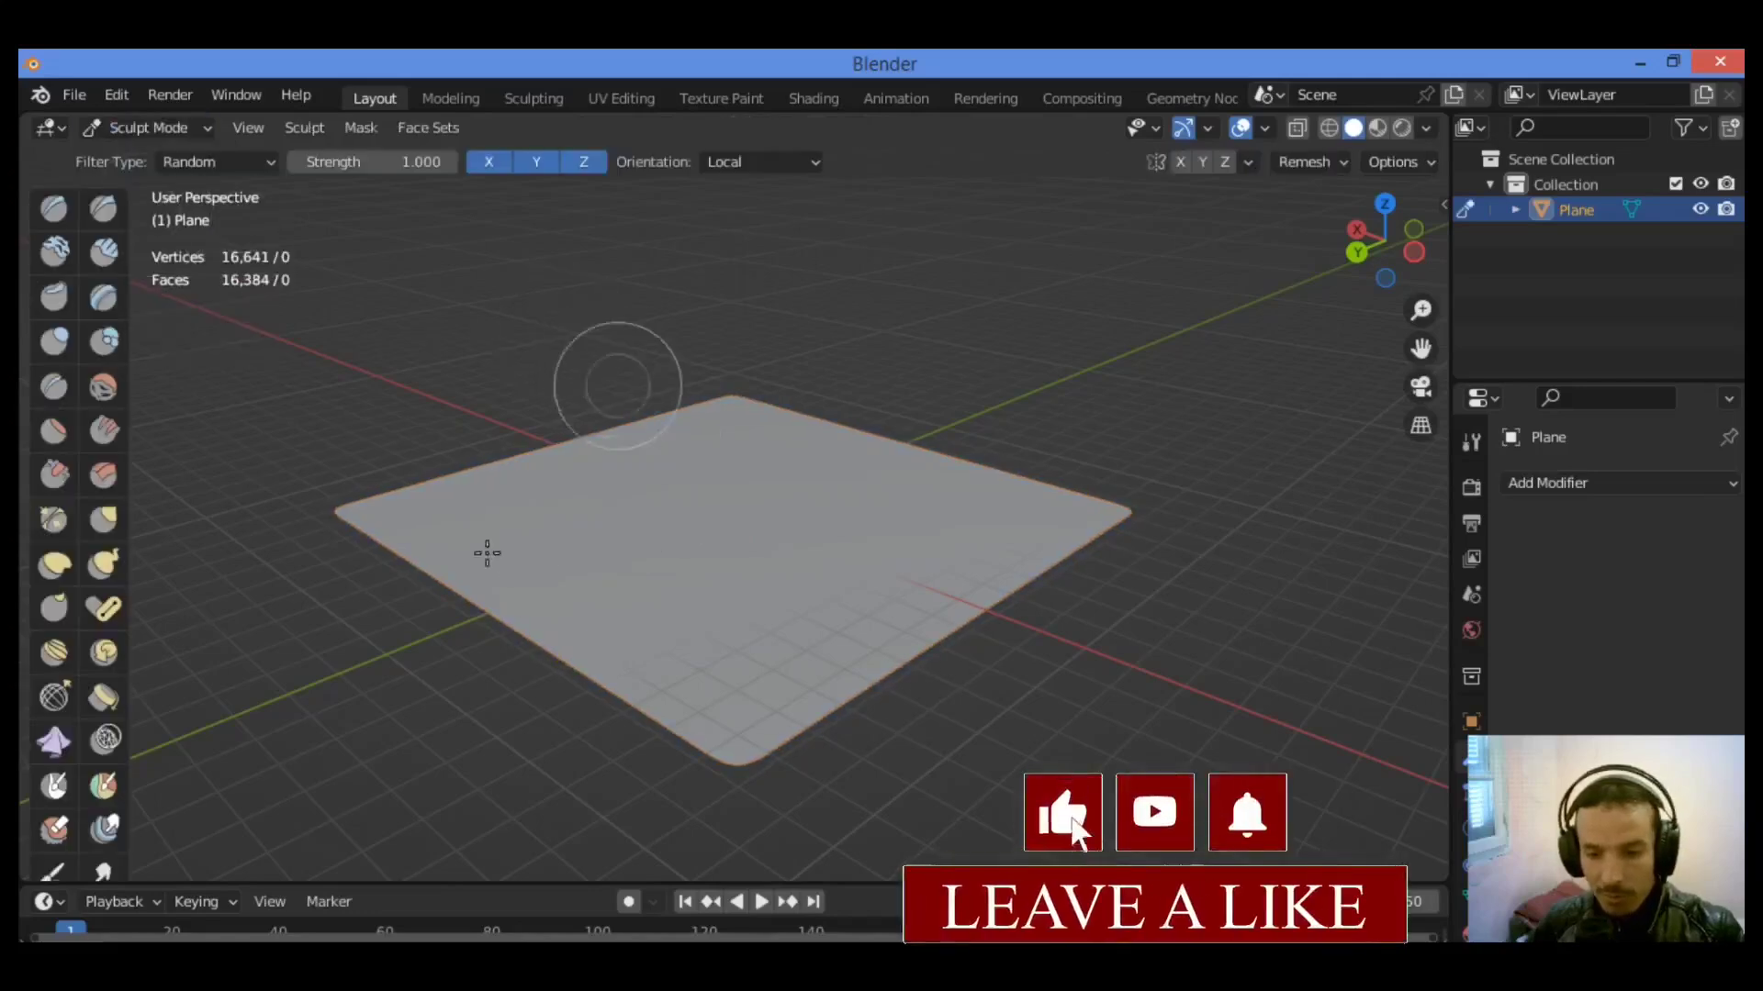
pyautogui.scroll(-5, 41, 735)
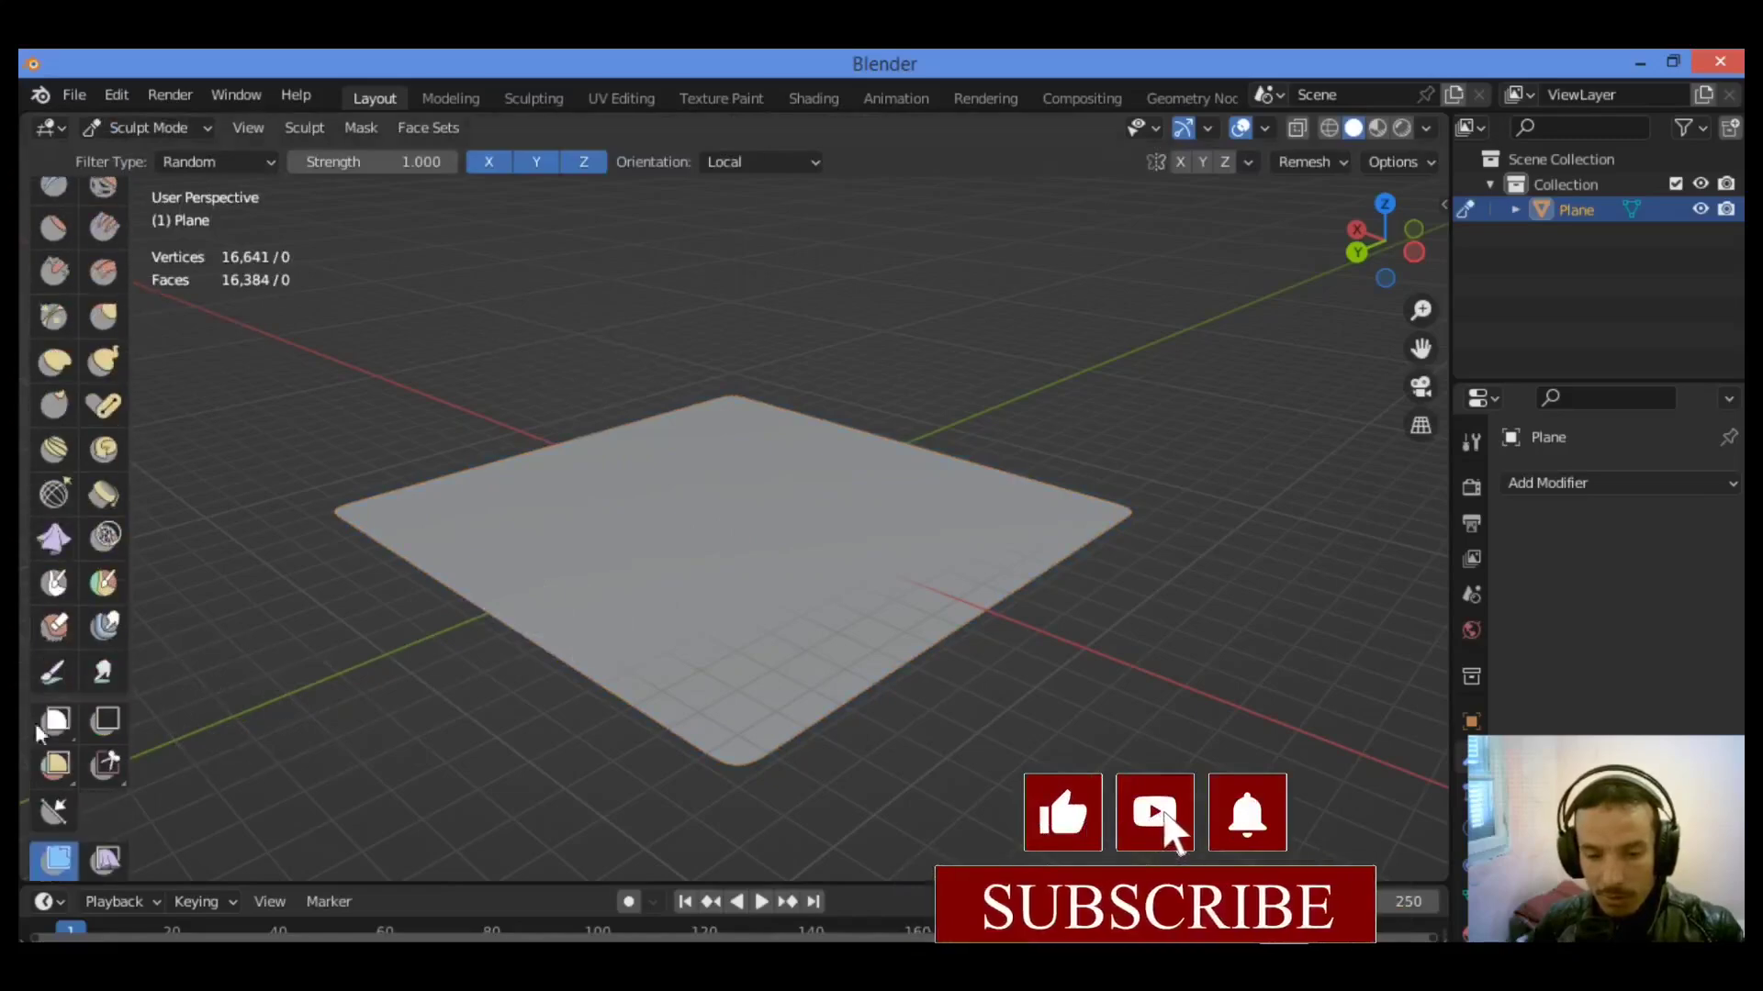
pyautogui.scroll(-4, 55, 755)
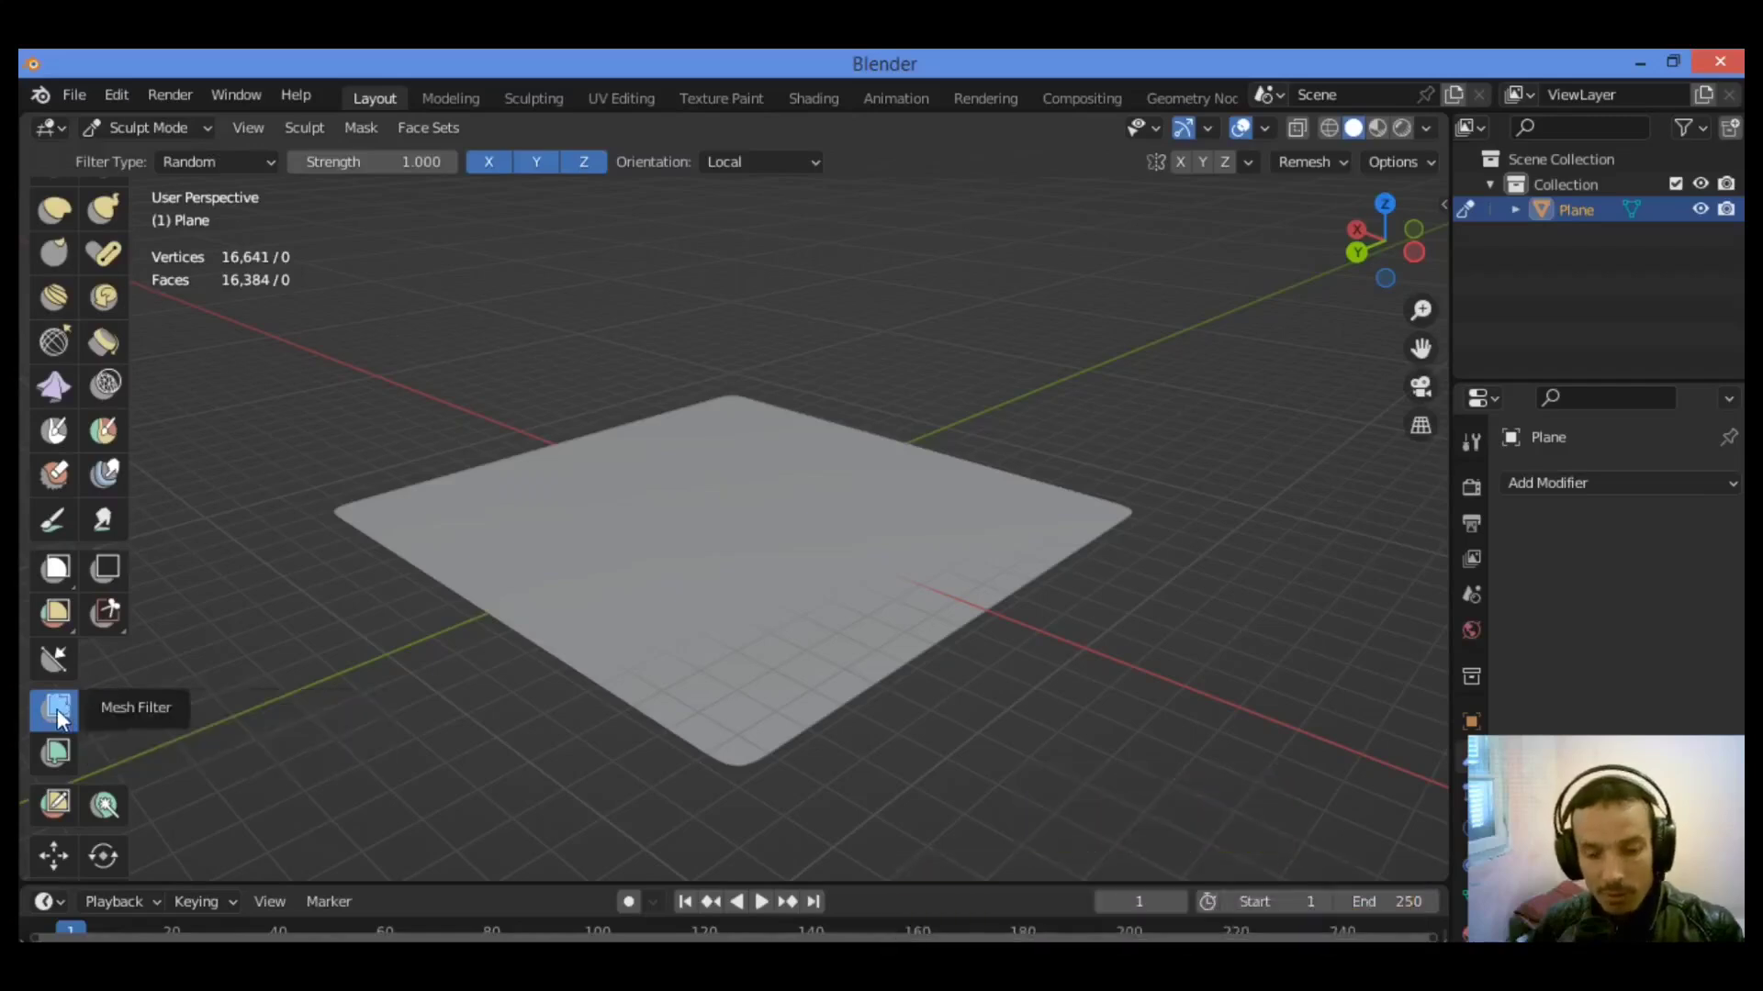
pyautogui.moveTo(689, 606)
pyautogui.mouseDown()
pyautogui.moveTo(778, 56)
pyautogui.moveTo(863, 48)
pyautogui.mouseUp()
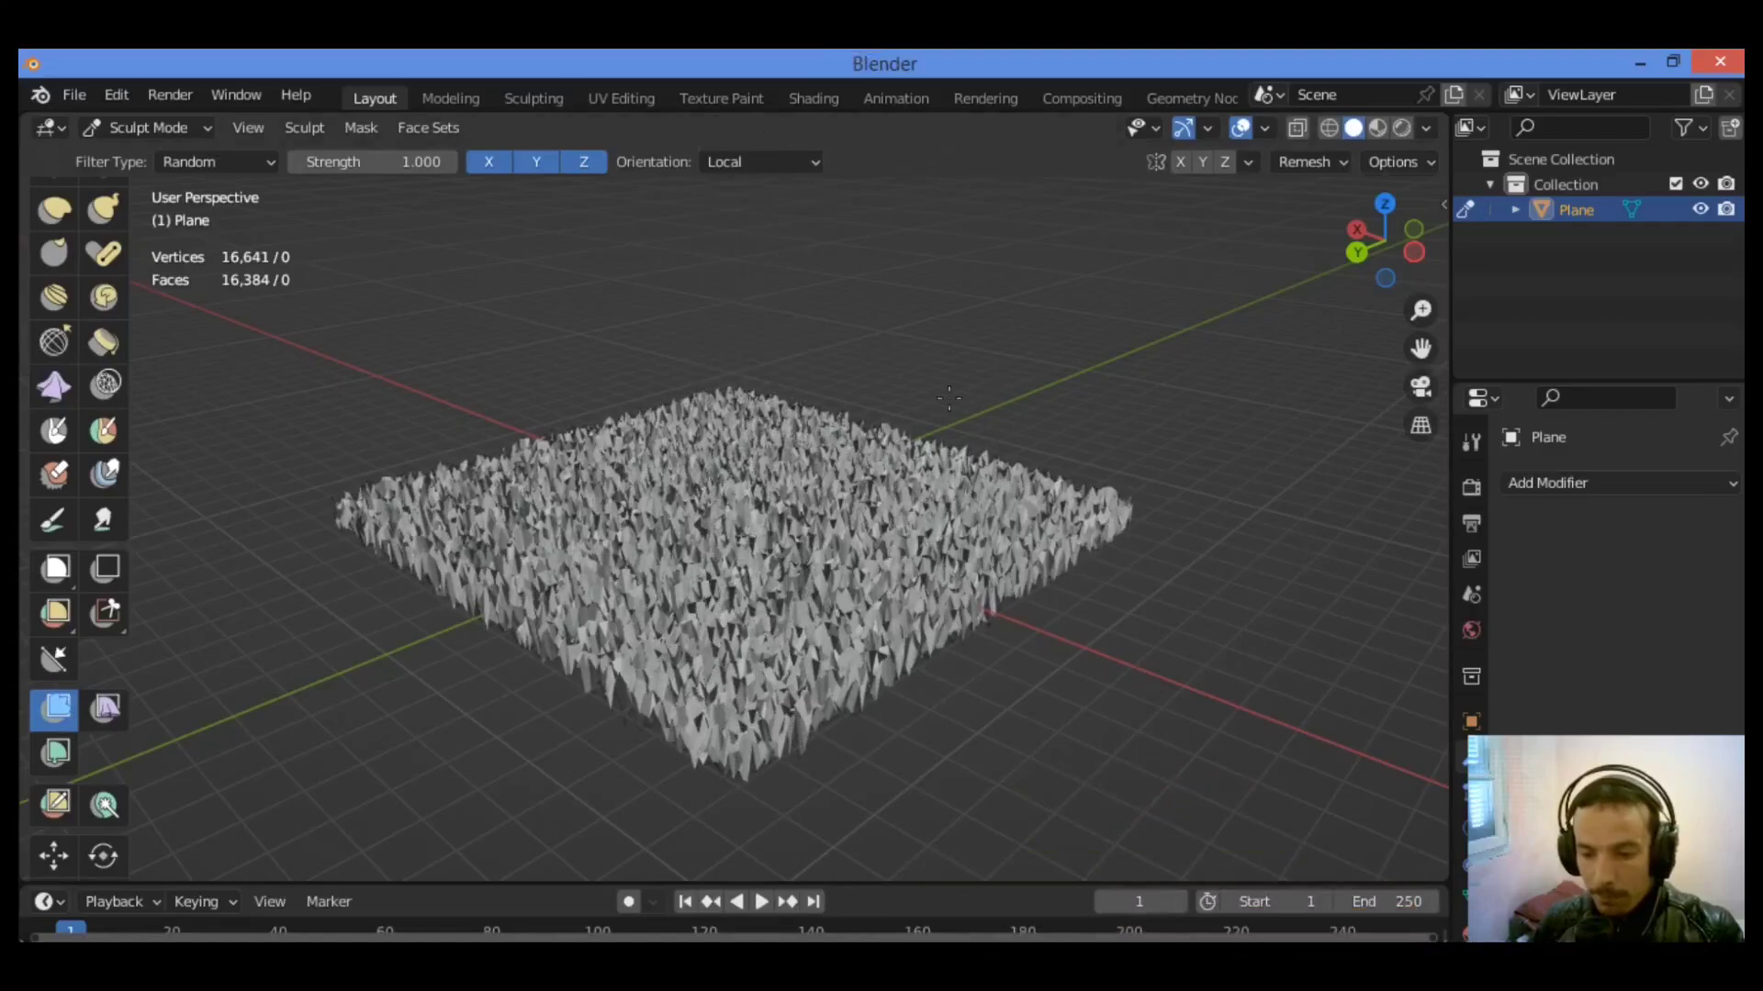
# Step: Return to Object Mode and add a Wireframe modifier to the spiky plane
pyautogui.click(150, 128)
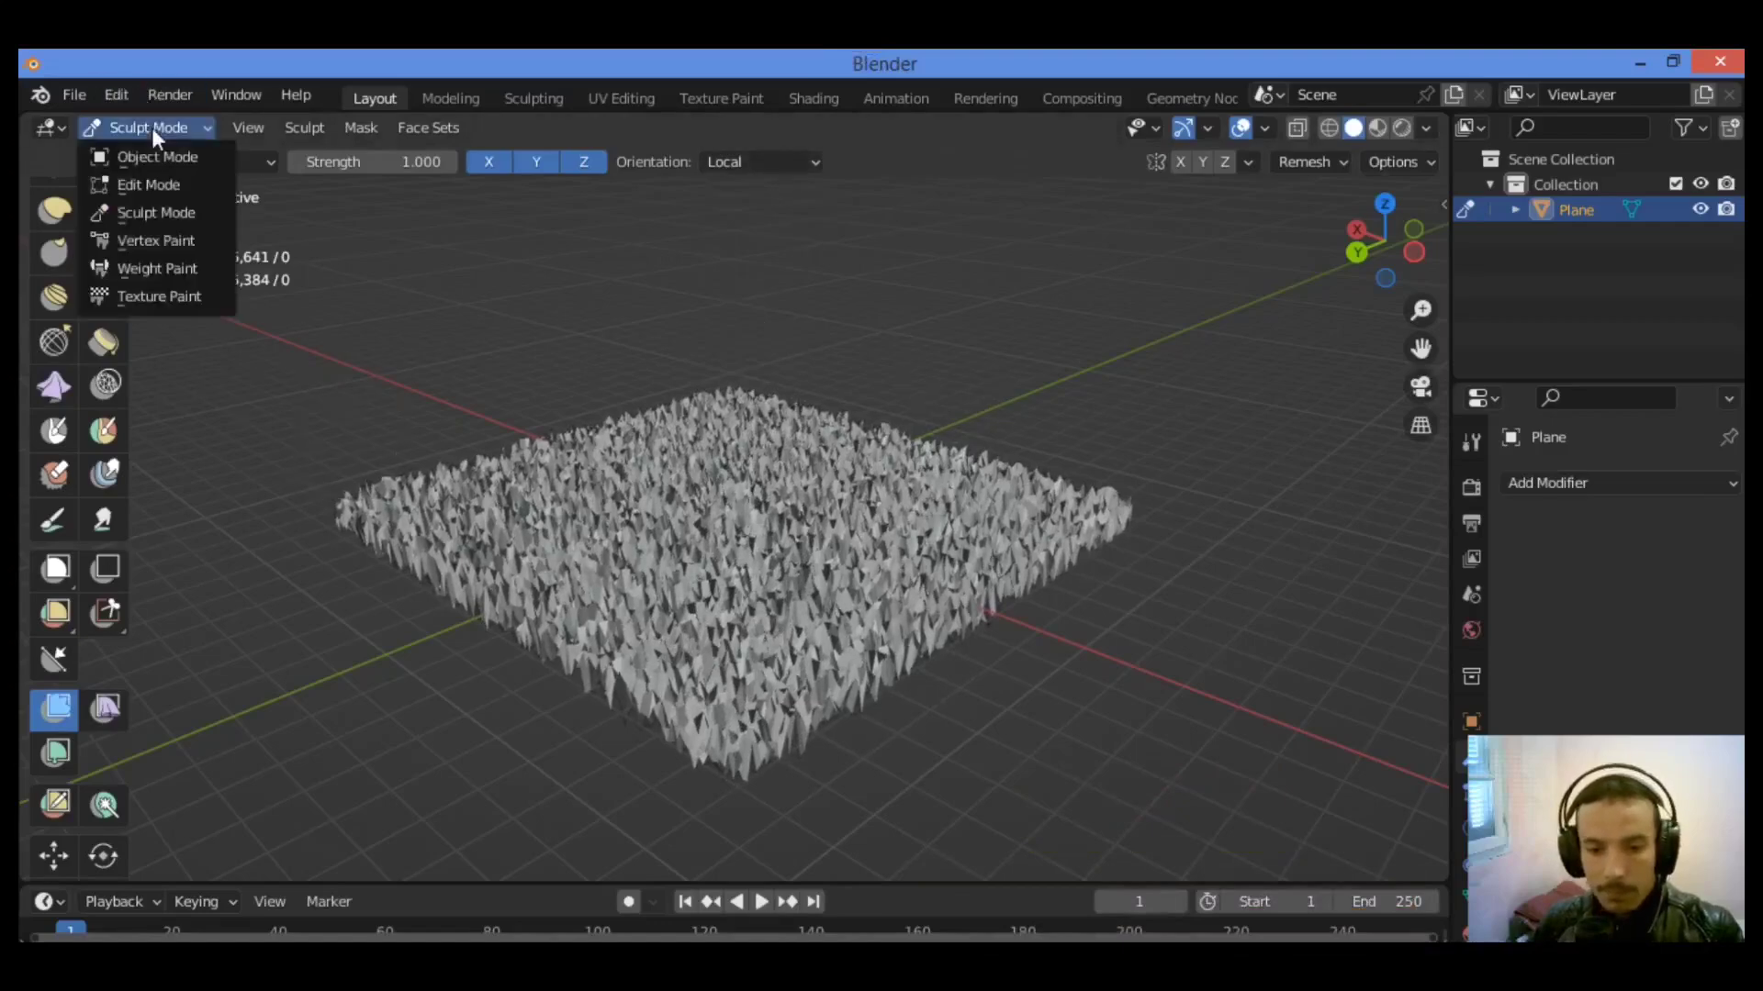
pyautogui.click(175, 156)
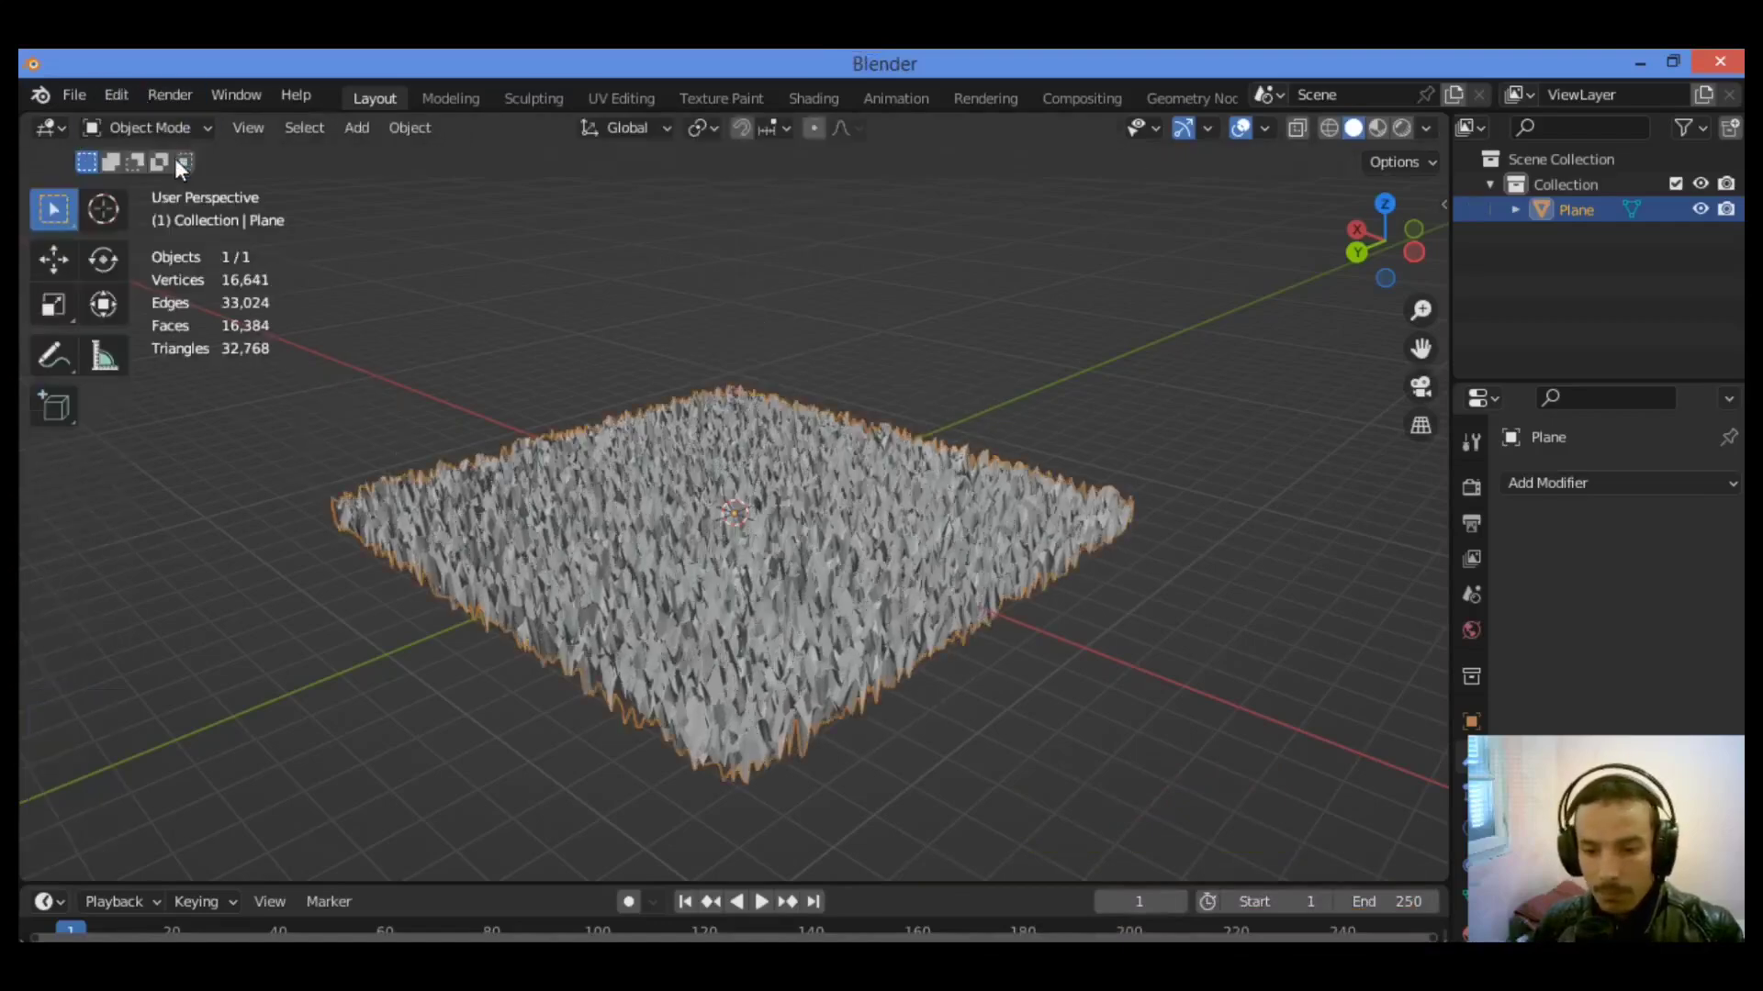
pyautogui.click(1593, 485)
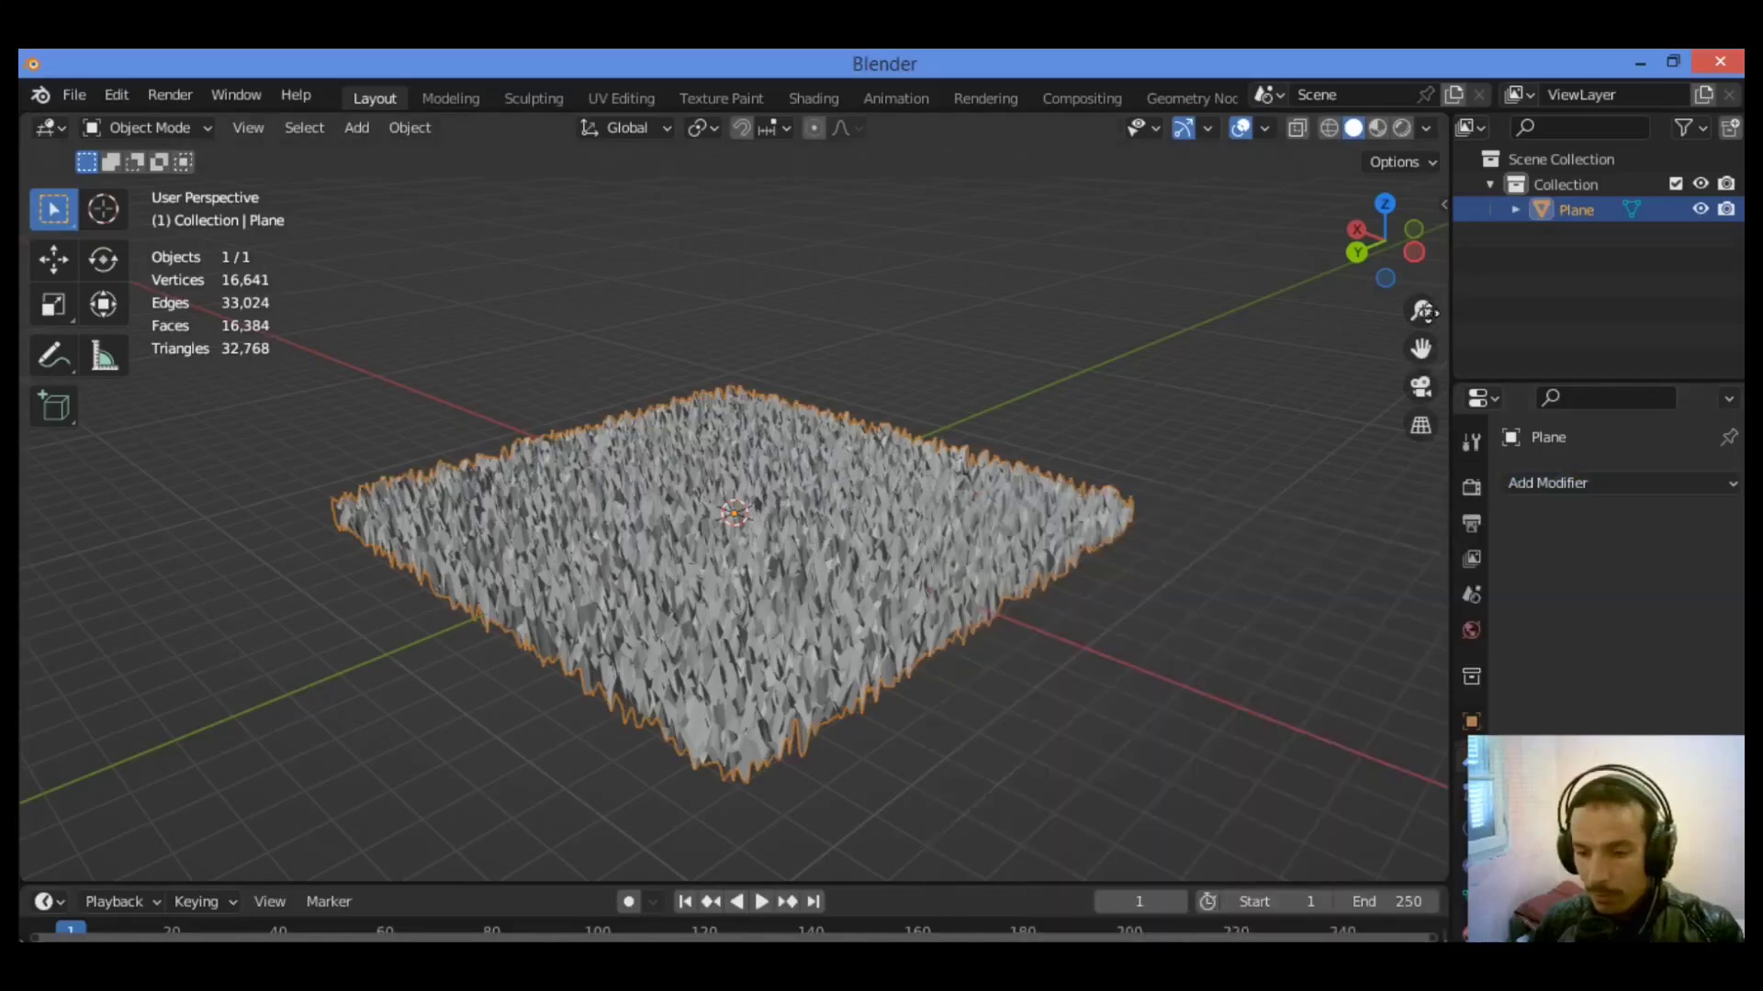
pyautogui.moveTo(1422, 312); pyautogui.dragTo(1422, 394)
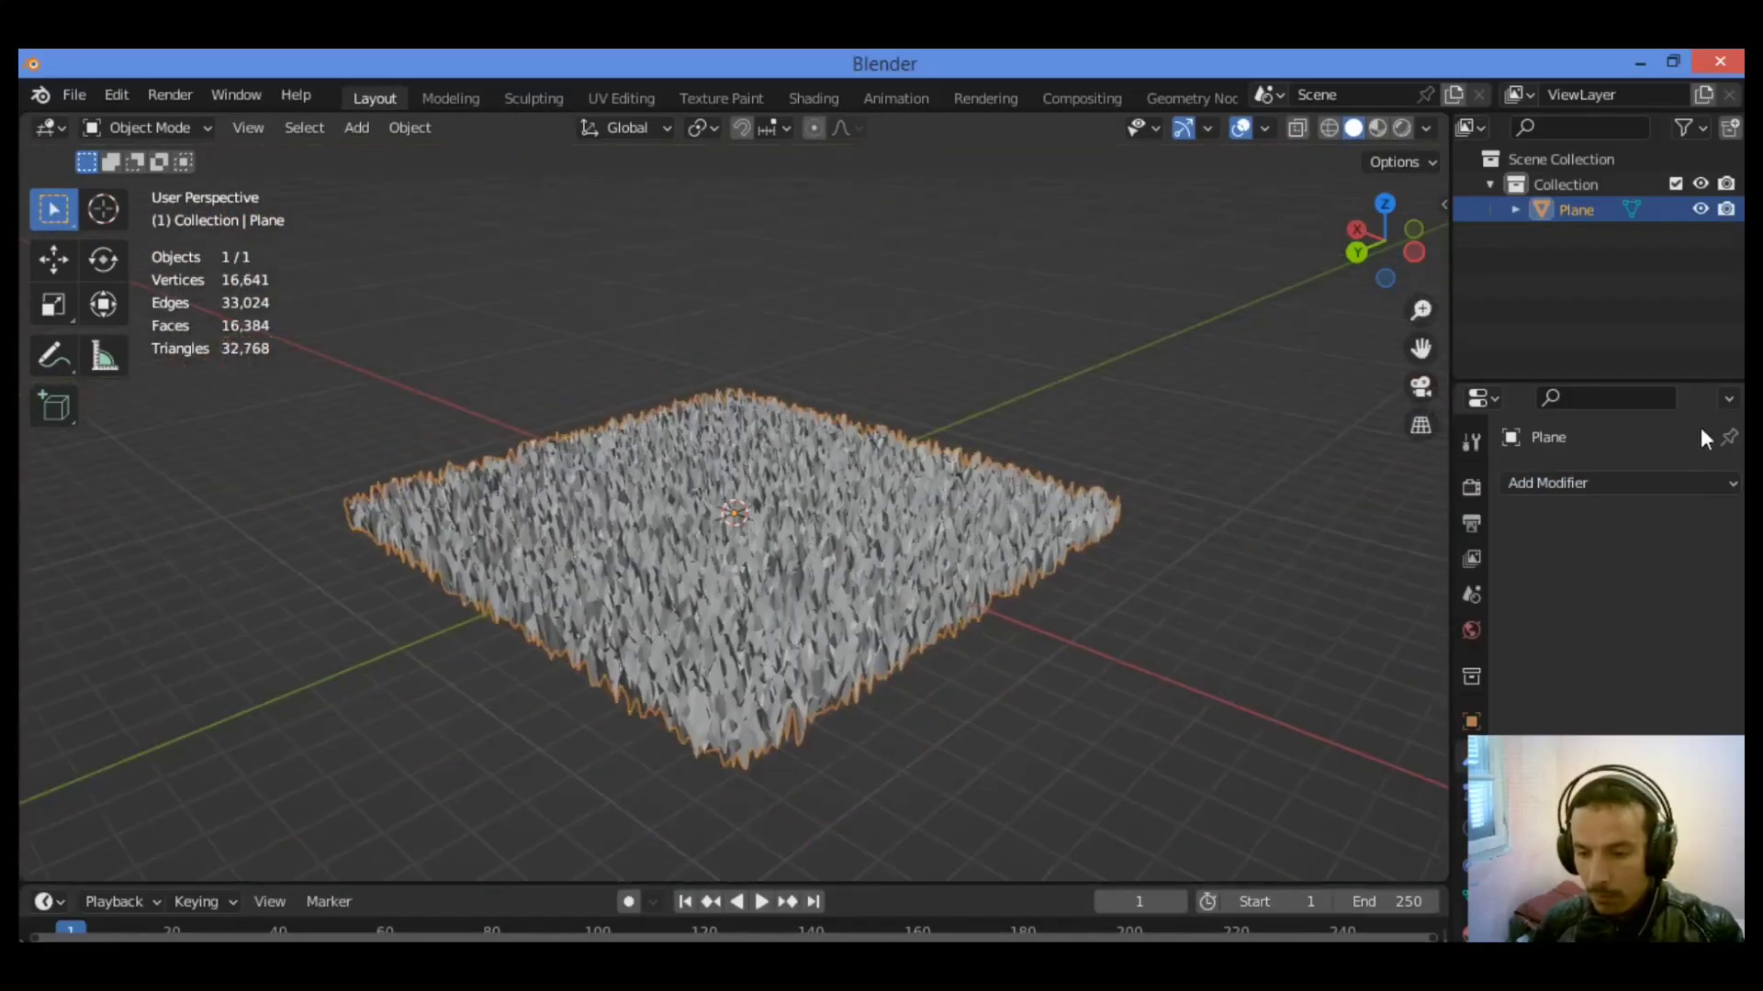
pyautogui.click(1642, 482)
pyautogui.scroll(-3, 1230, 904)
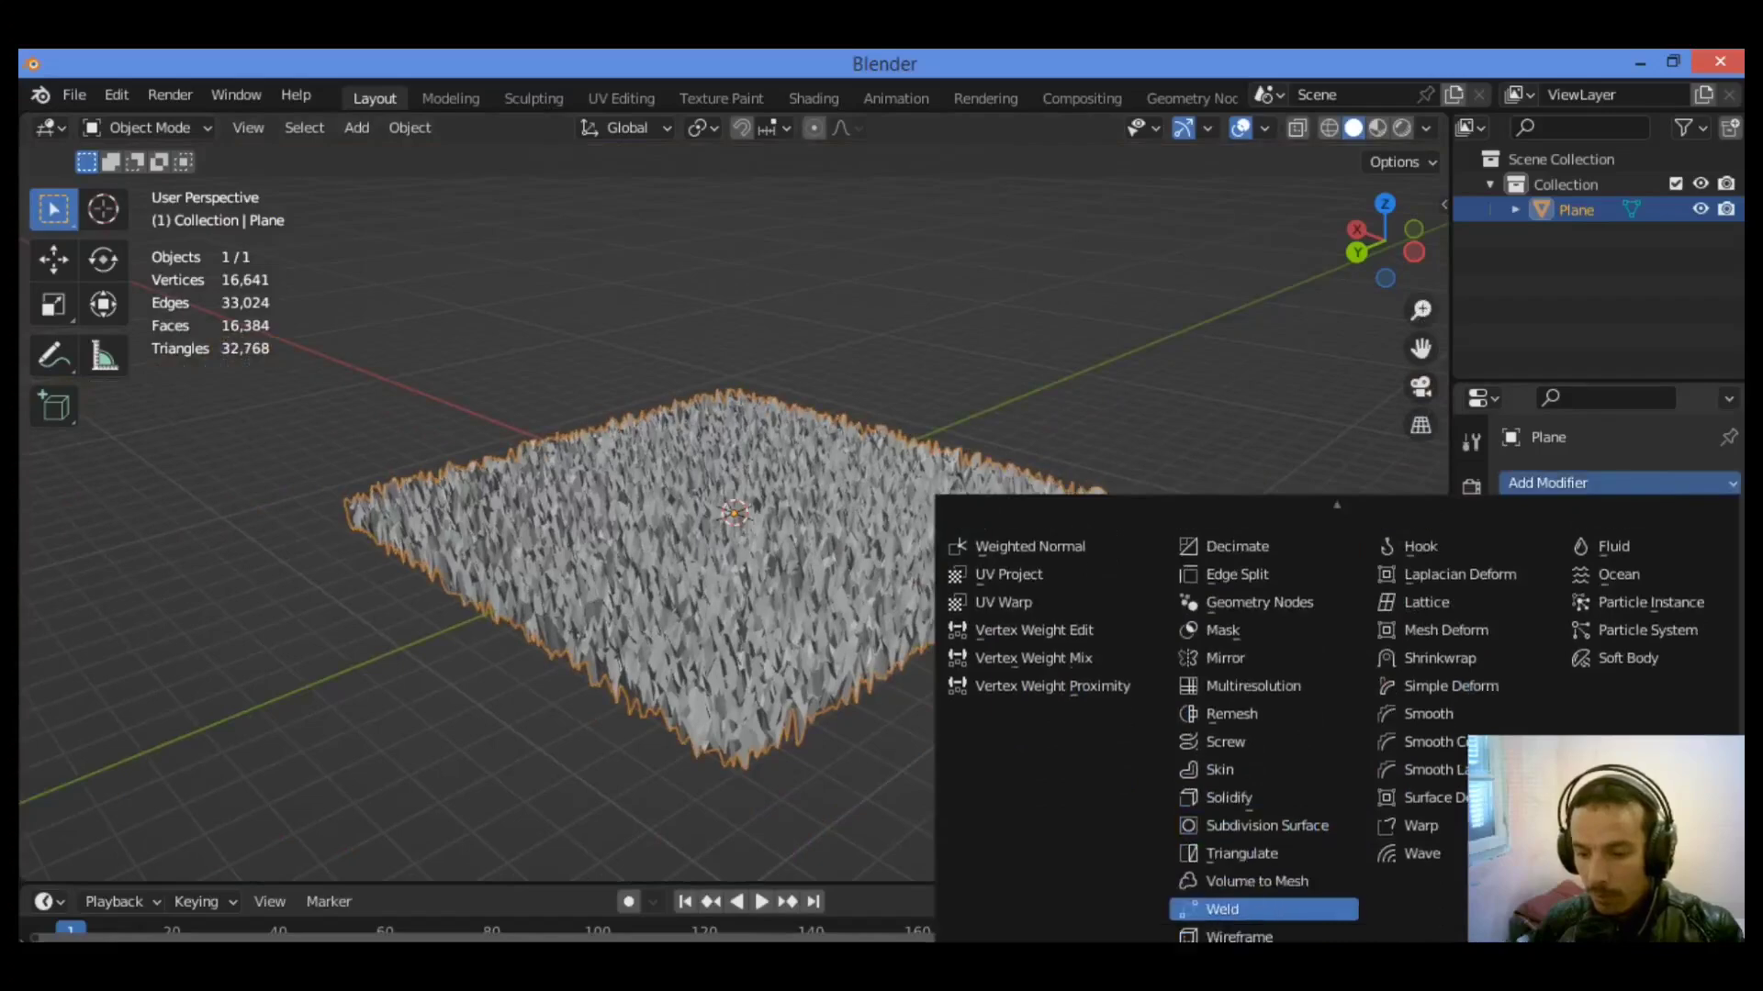
pyautogui.press('Return')
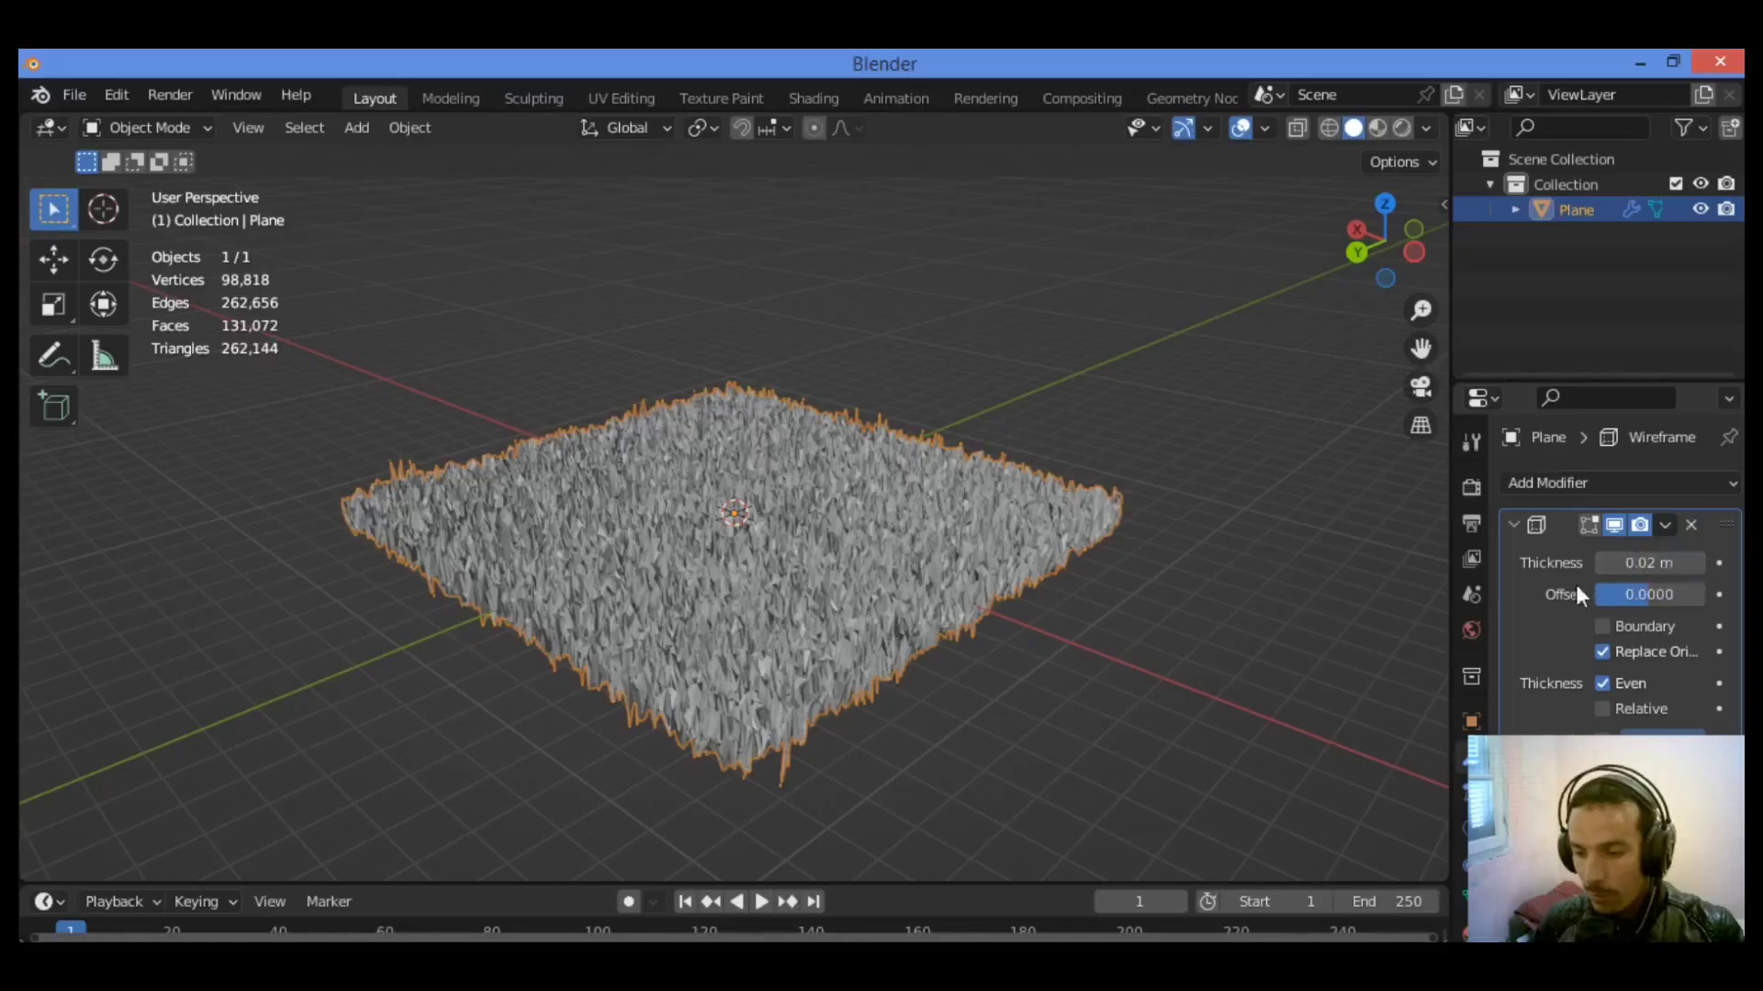
# Step: Set the Wireframe modifier's thickness to 0.009 m
pyautogui.click(1668, 562)
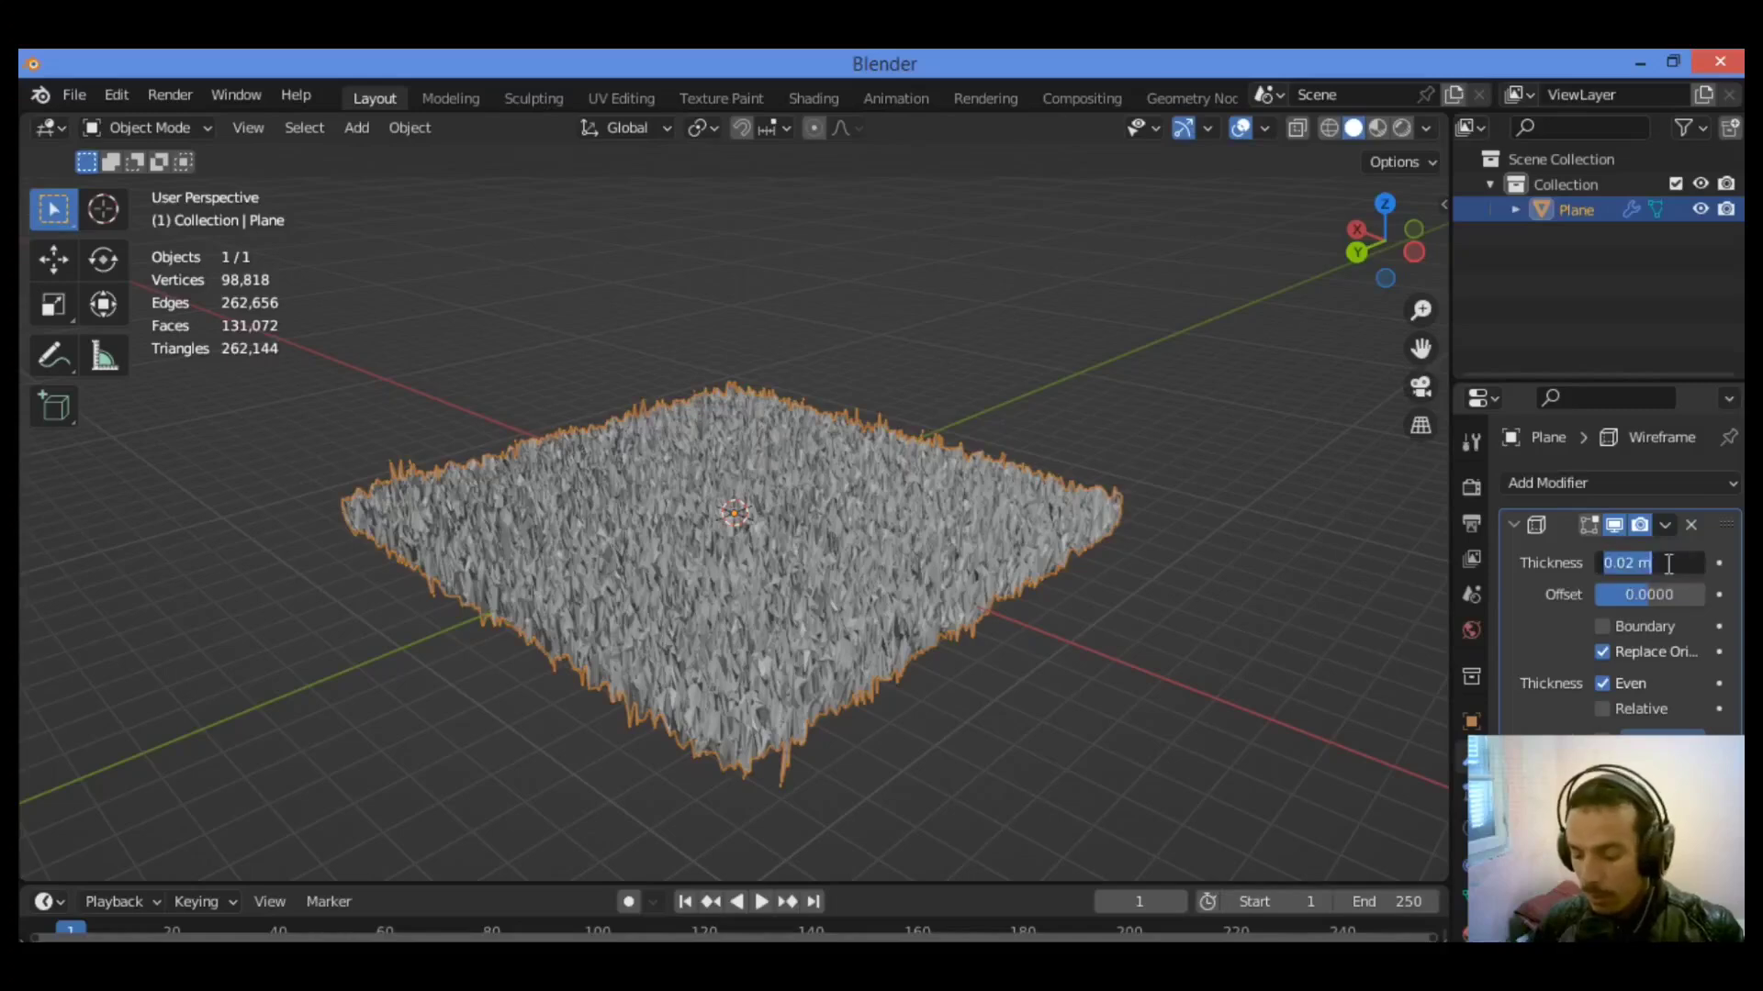
pyautogui.write('0.0')
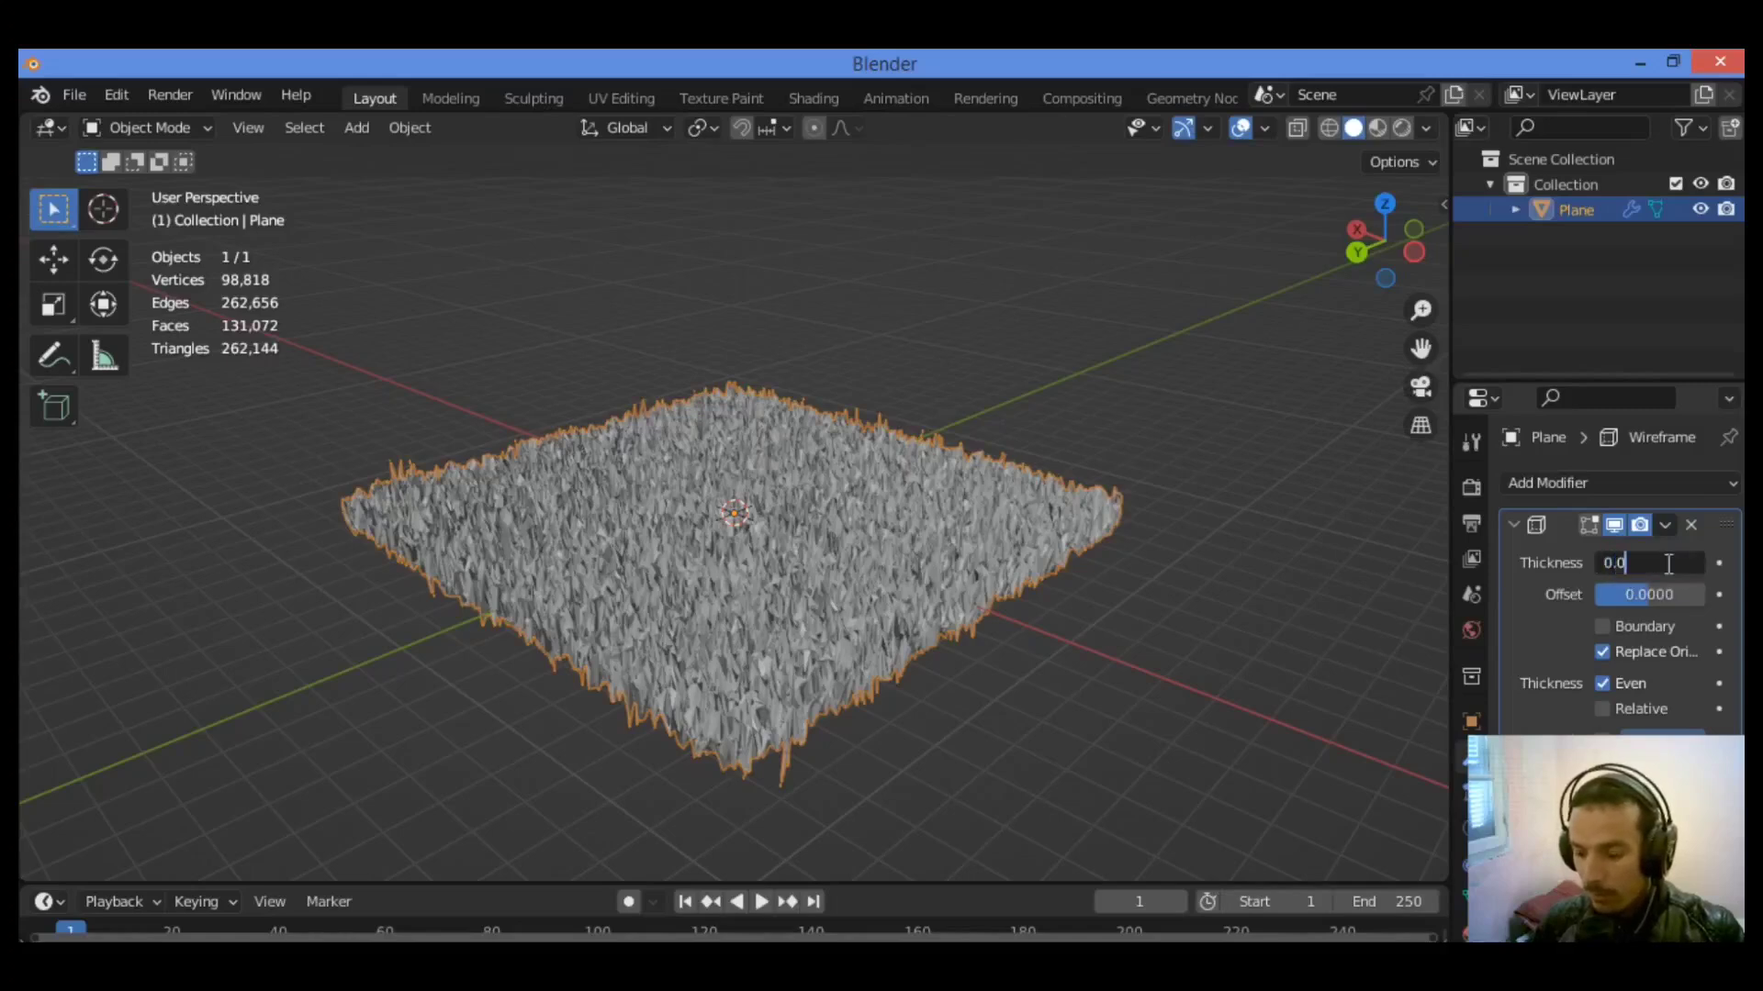
pyautogui.write('09')
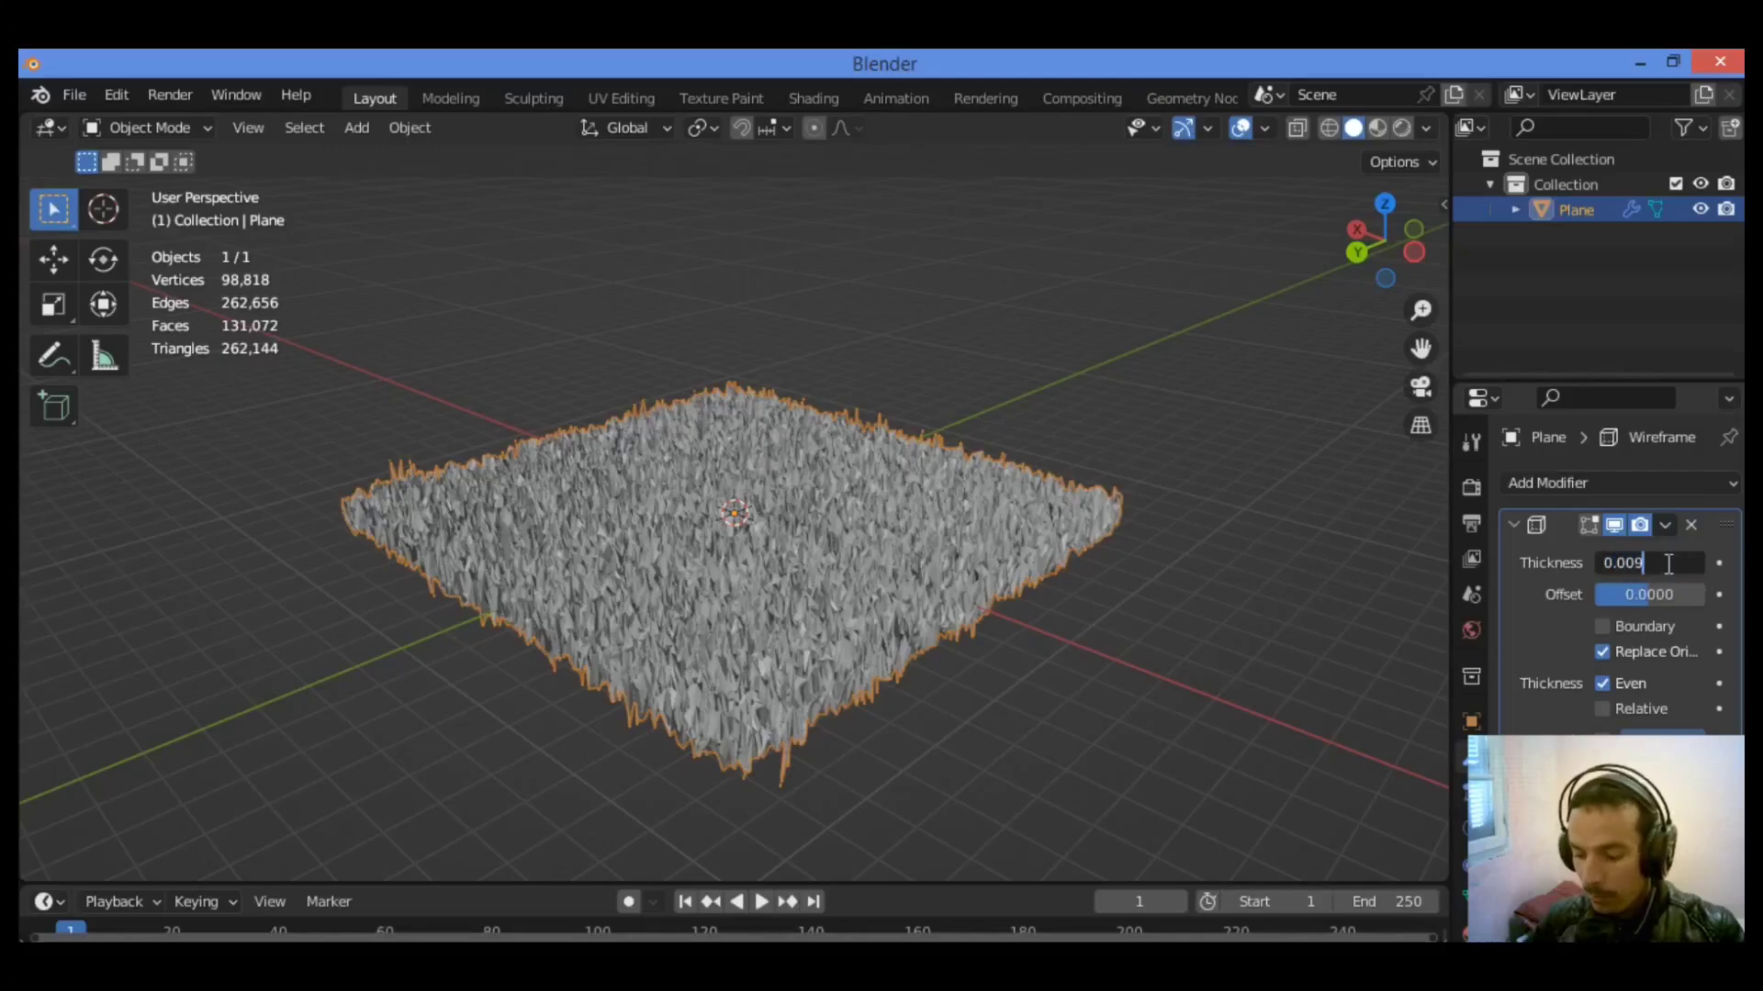
pyautogui.press('Return')
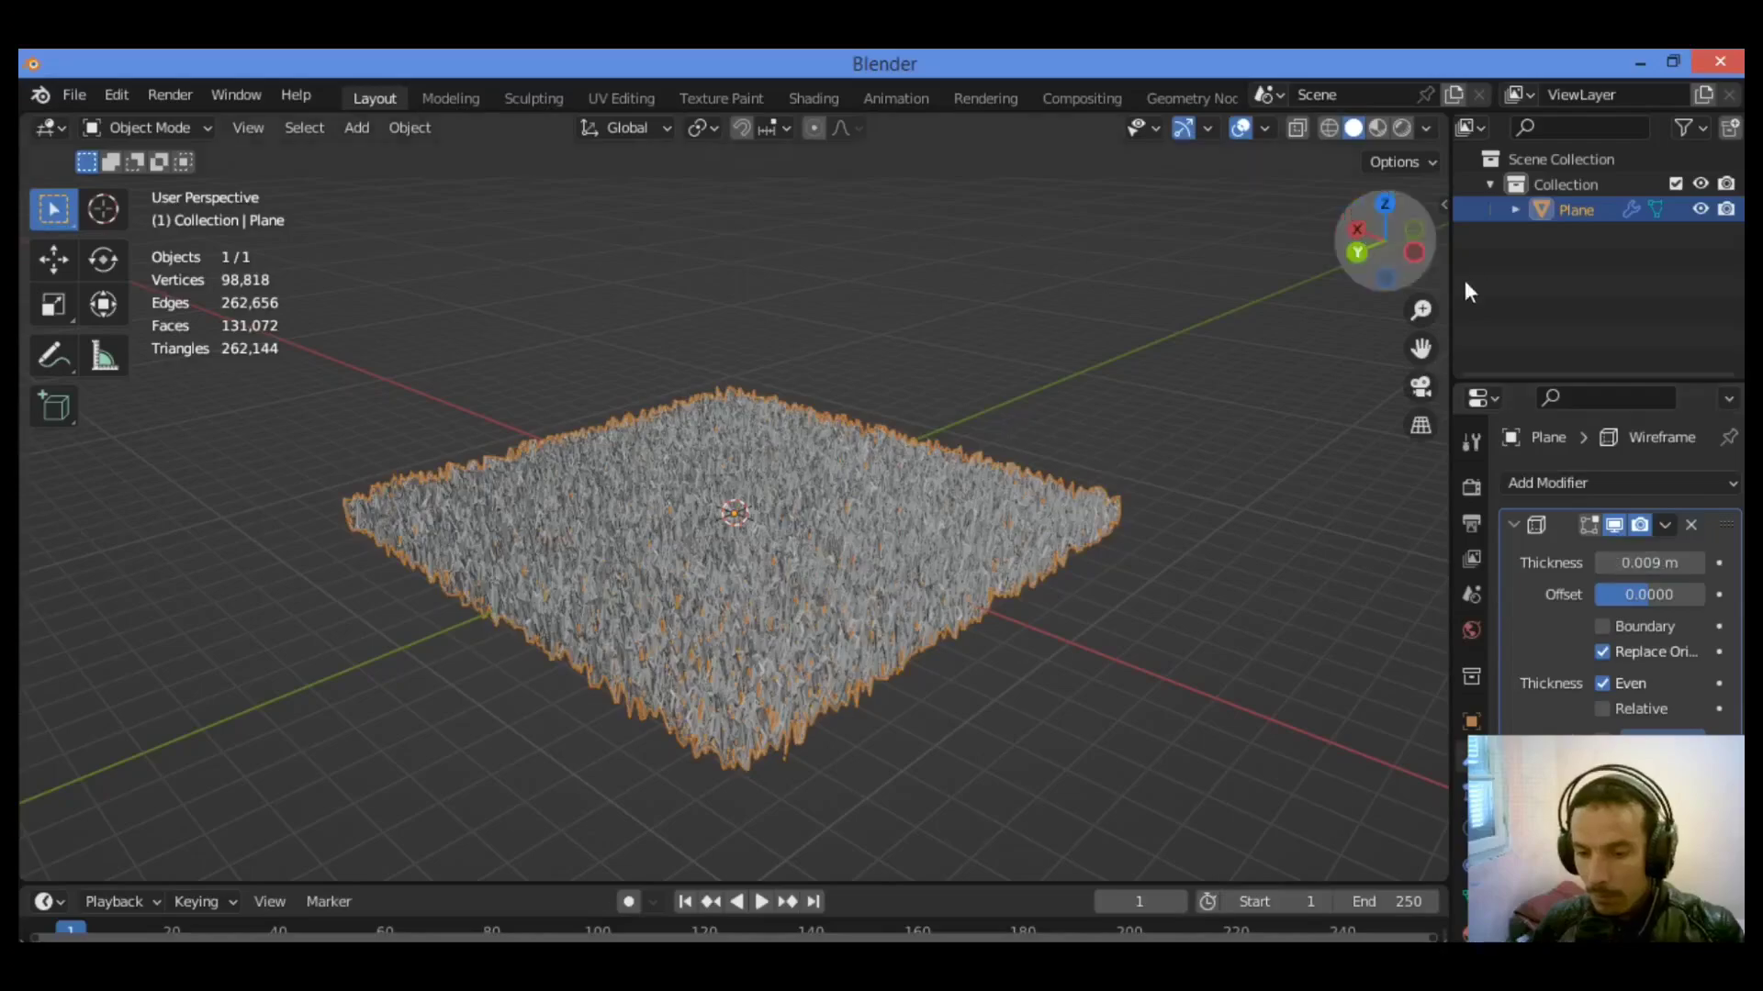
pyautogui.scroll(5, 734, 512)
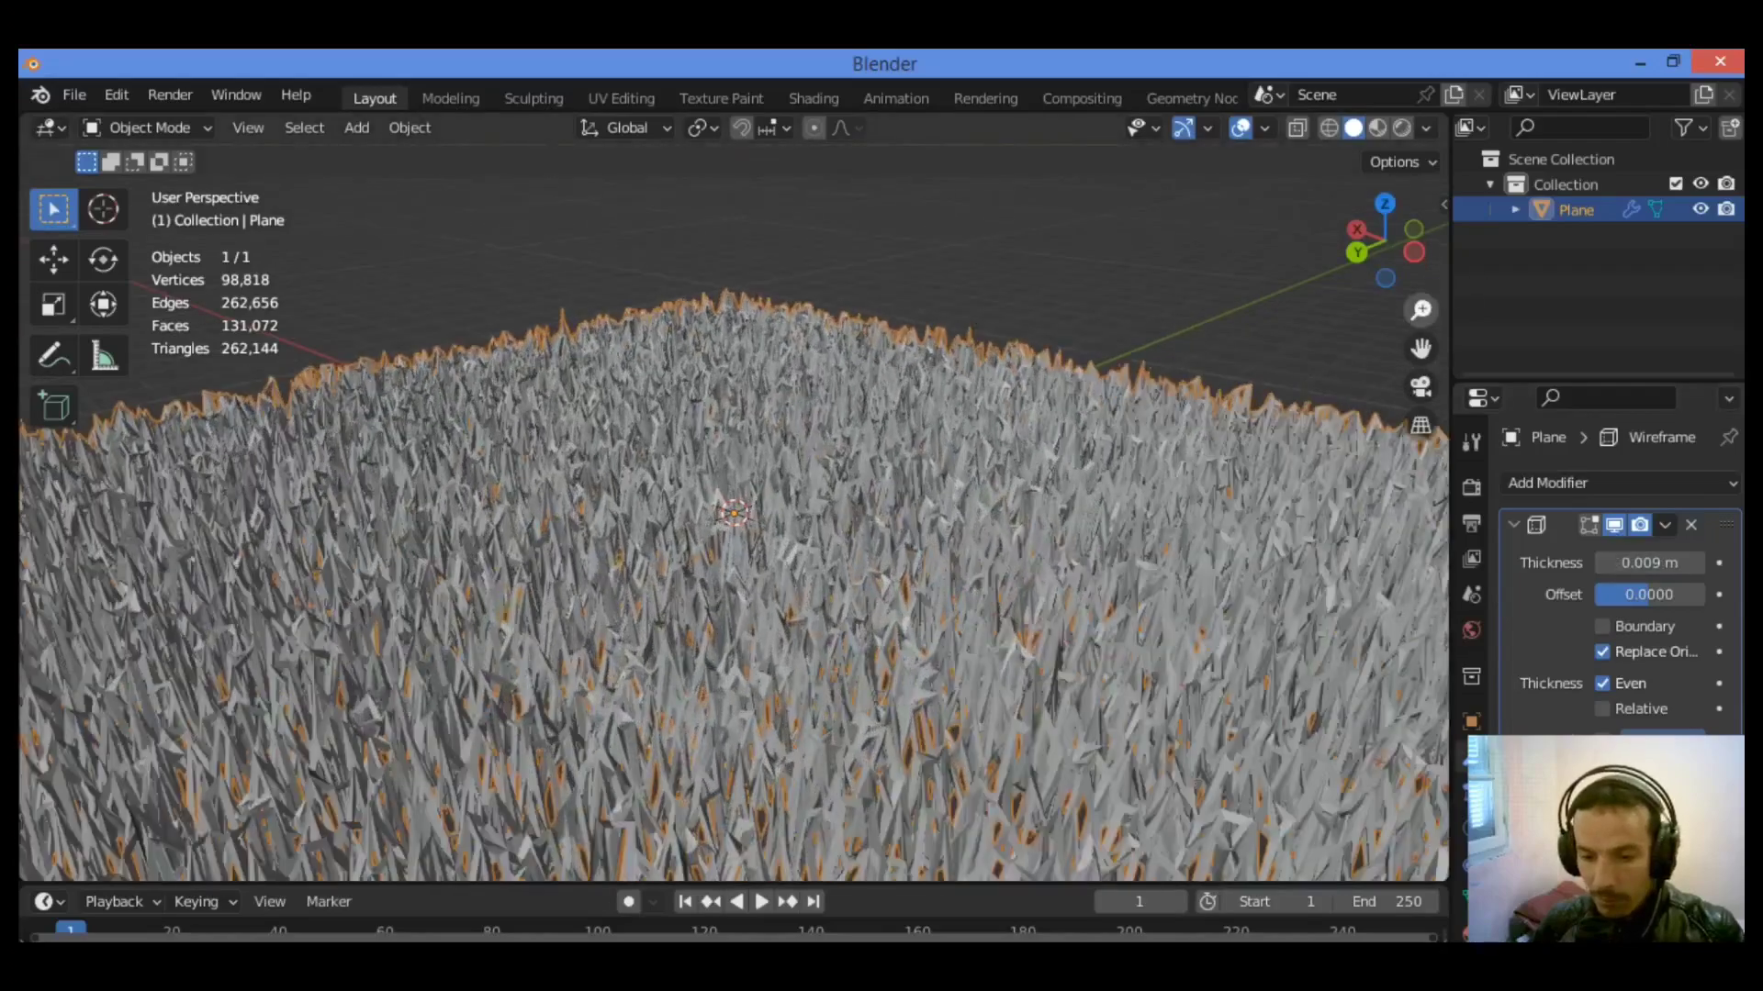
pyautogui.scroll(-6, 734, 551)
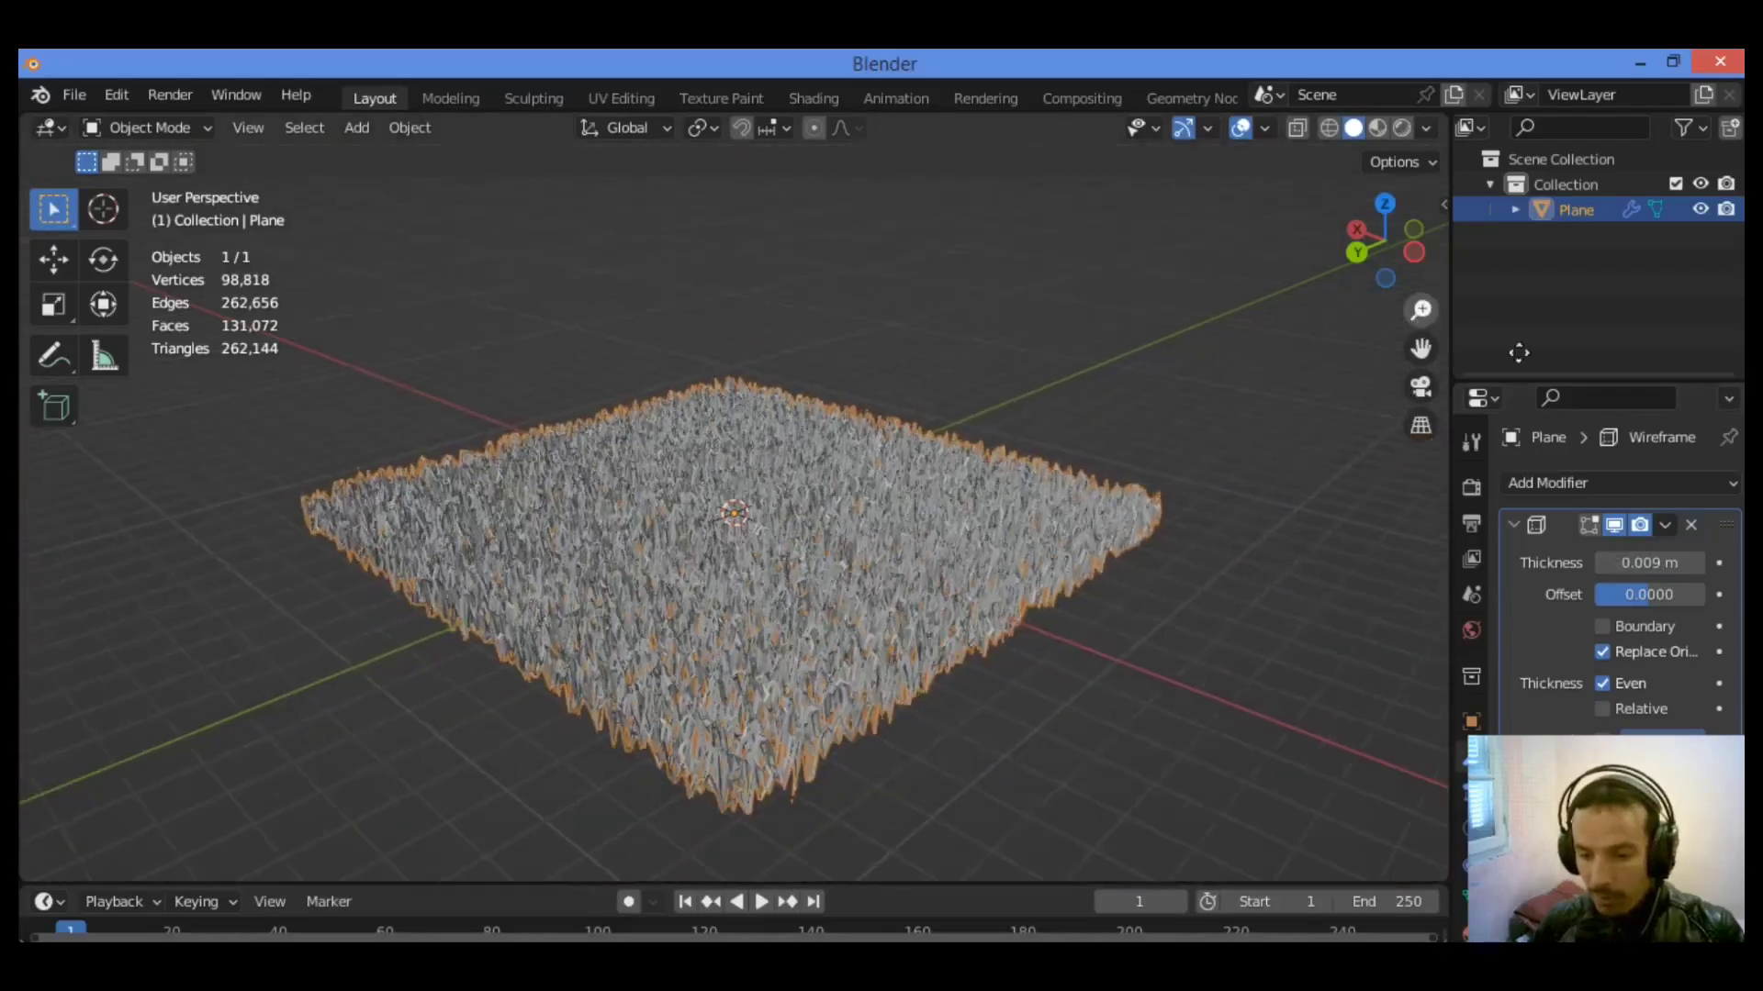
pyautogui.scroll(-1, 734, 551)
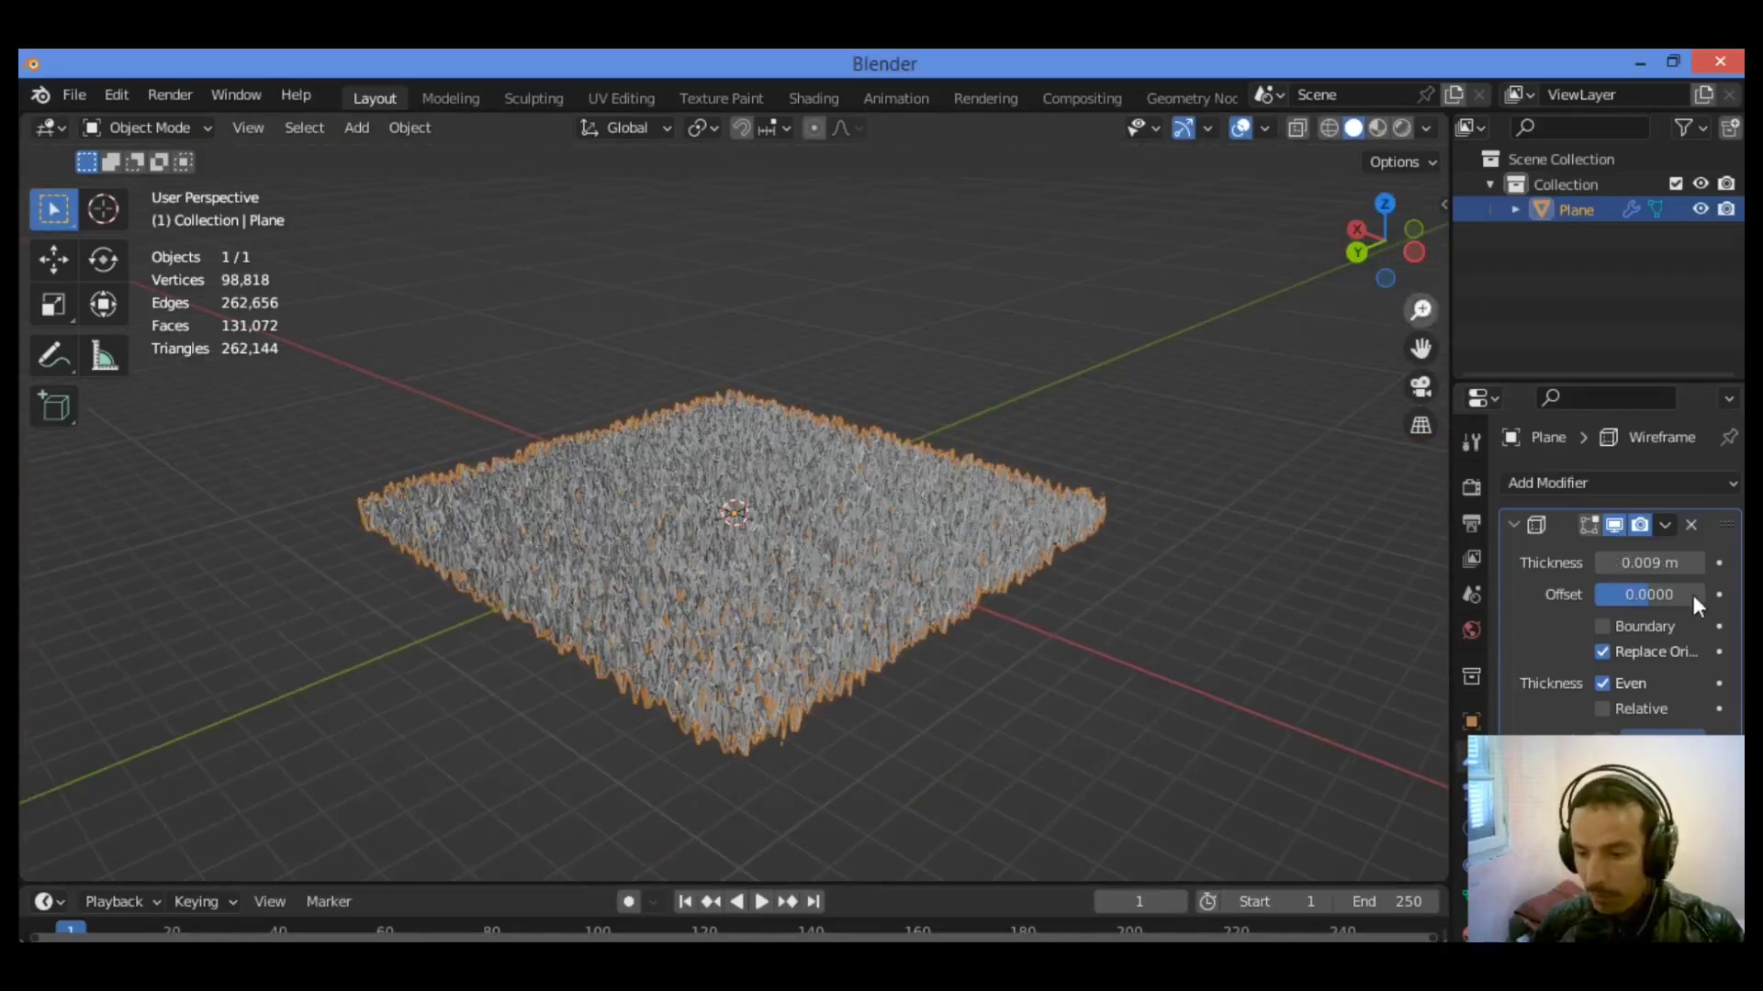
# Step: Turn off even thickness in the Wireframe modifier and deselect the plane
pyautogui.click(1602, 686)
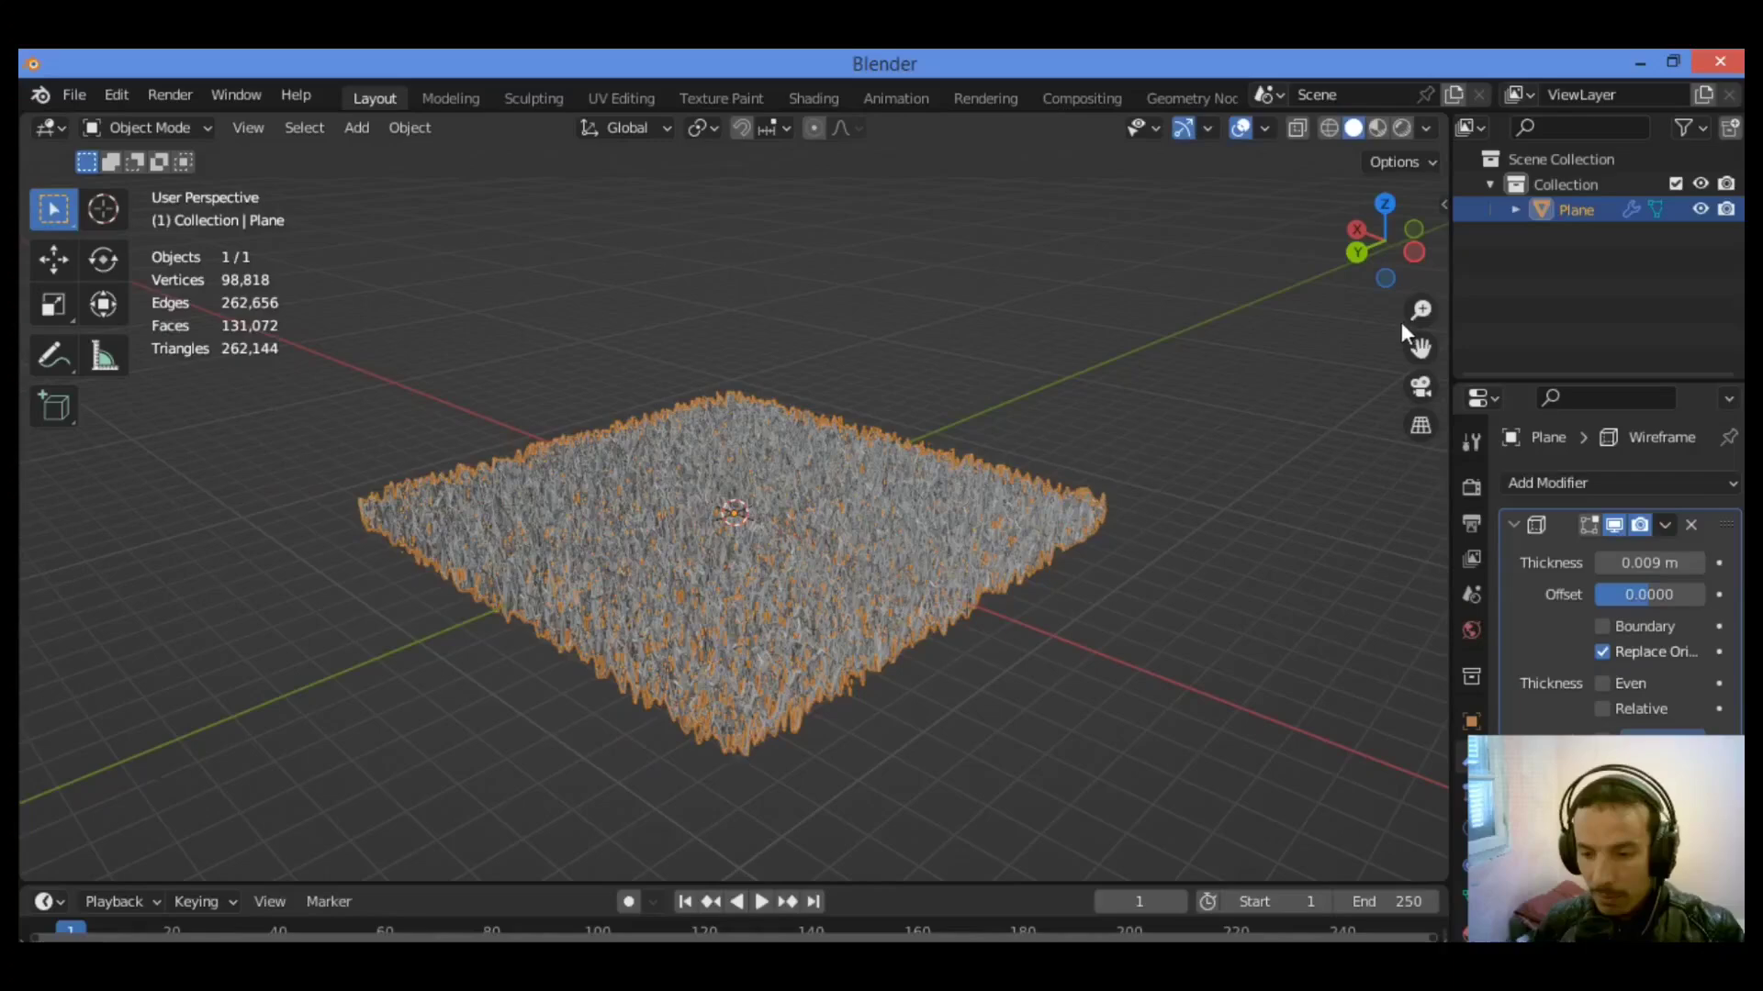
pyautogui.press('Tab')
pyautogui.moveTo(1421, 310); pyautogui.dragTo(1263, 527)
pyautogui.press('Tab')
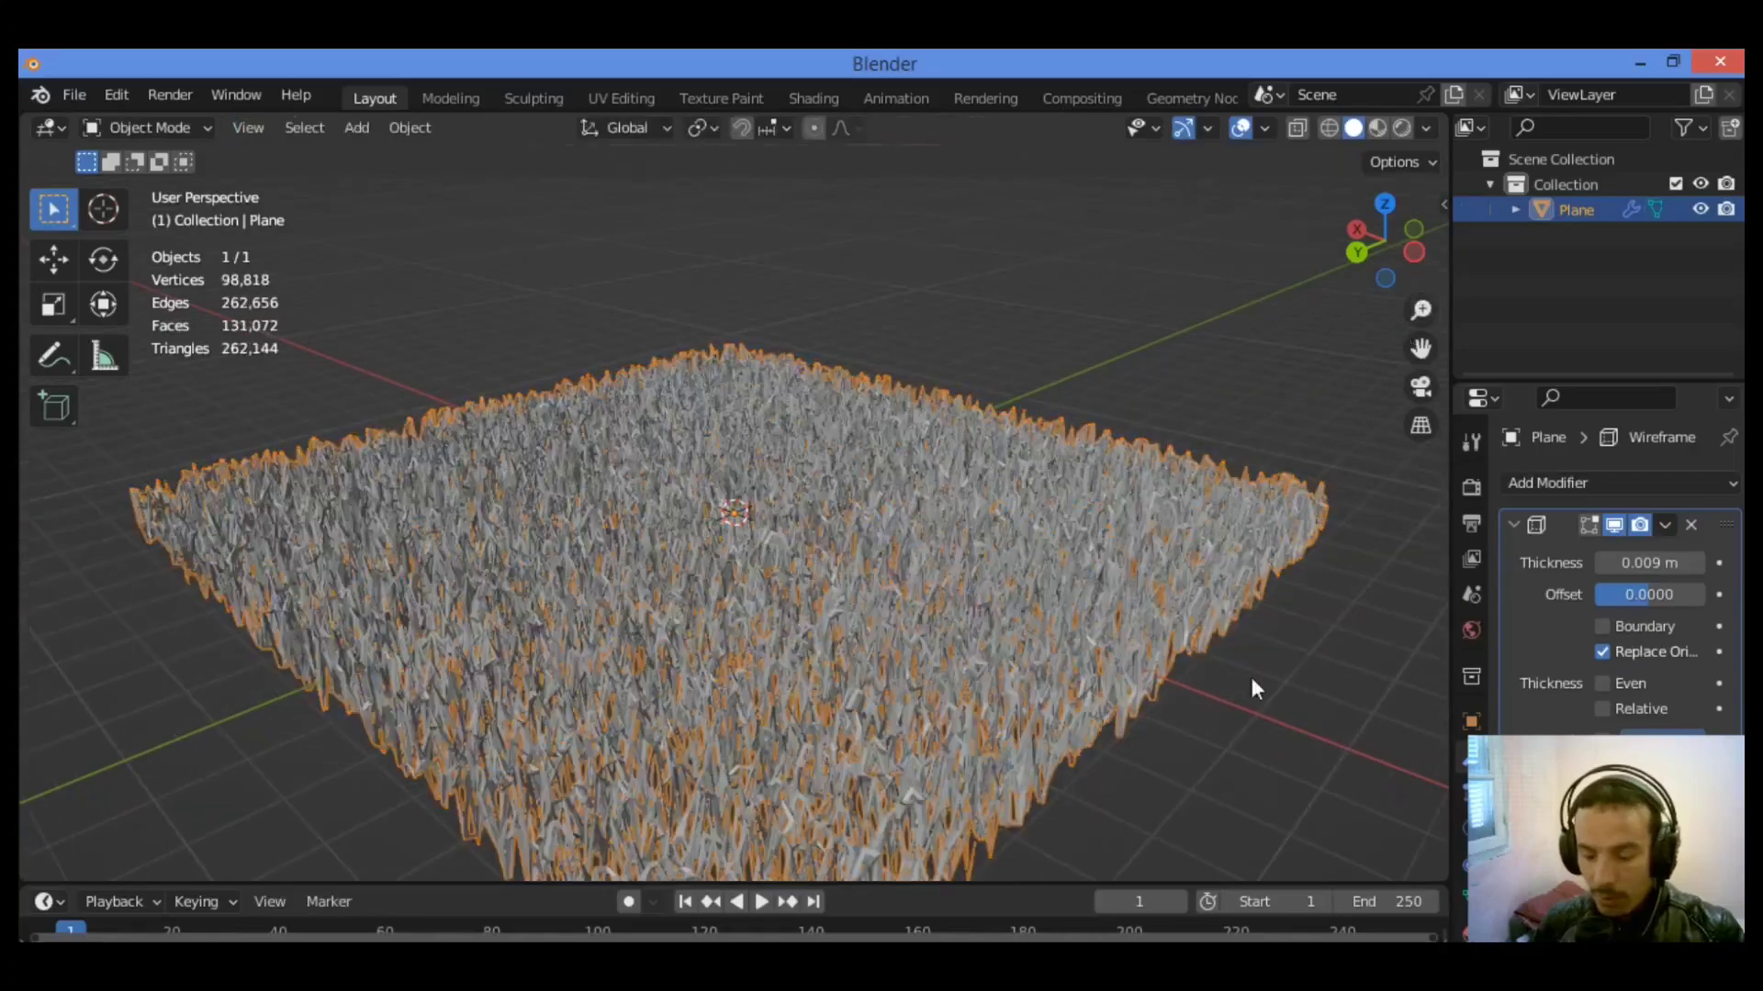
pyautogui.scroll(-3, 1253, 680)
pyautogui.click(1121, 379)
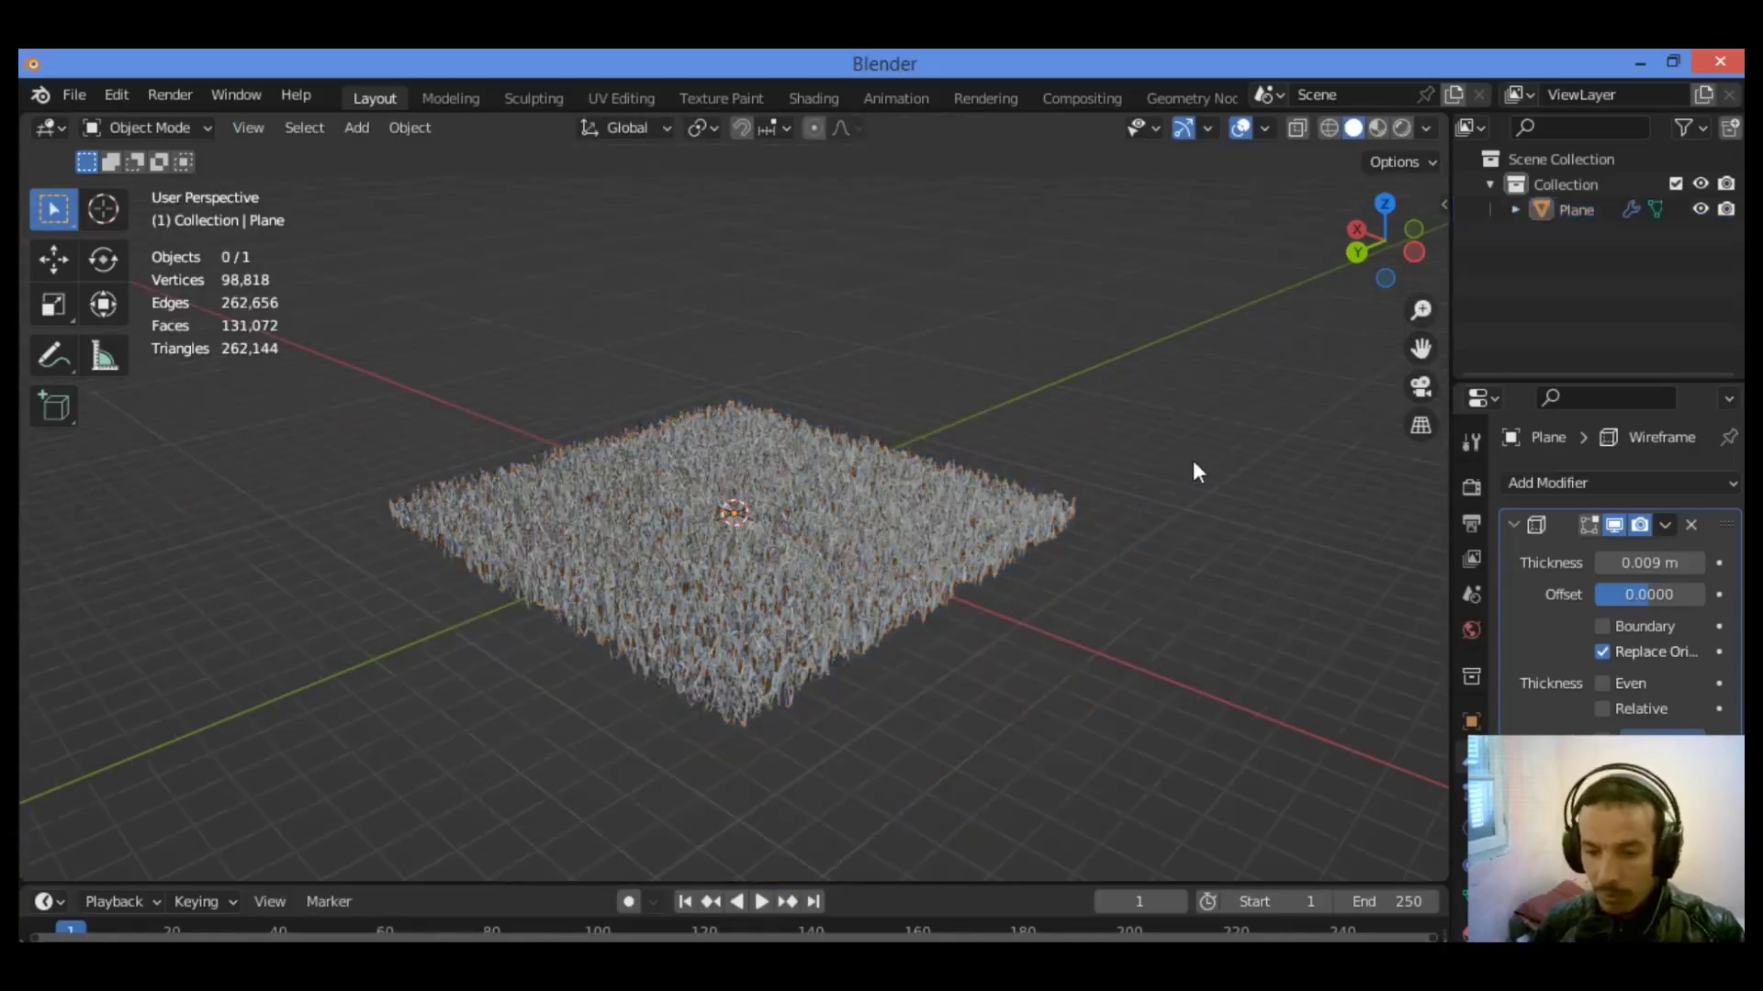
pyautogui.moveTo(1384, 240); pyautogui.dragTo(1207, 251)
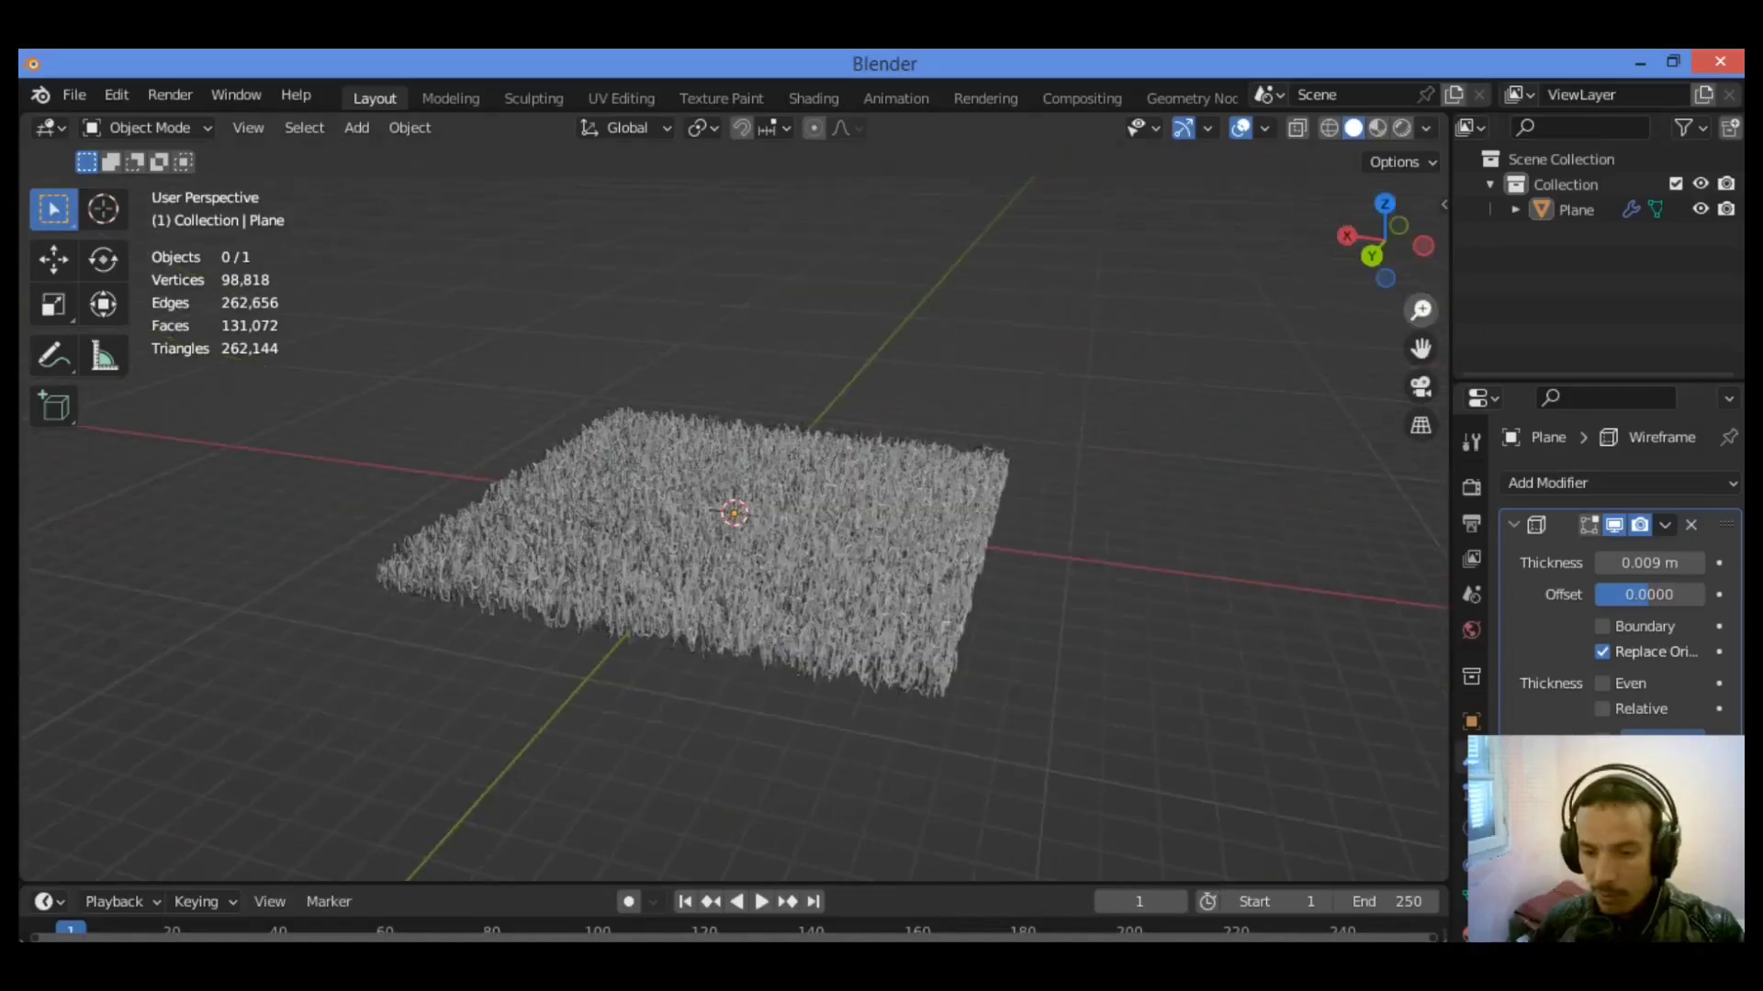
pyautogui.moveTo(1384, 240); pyautogui.dragTo(1331, 244)
pyautogui.scroll(2, 734, 514)
pyautogui.scroll(3, 734, 514)
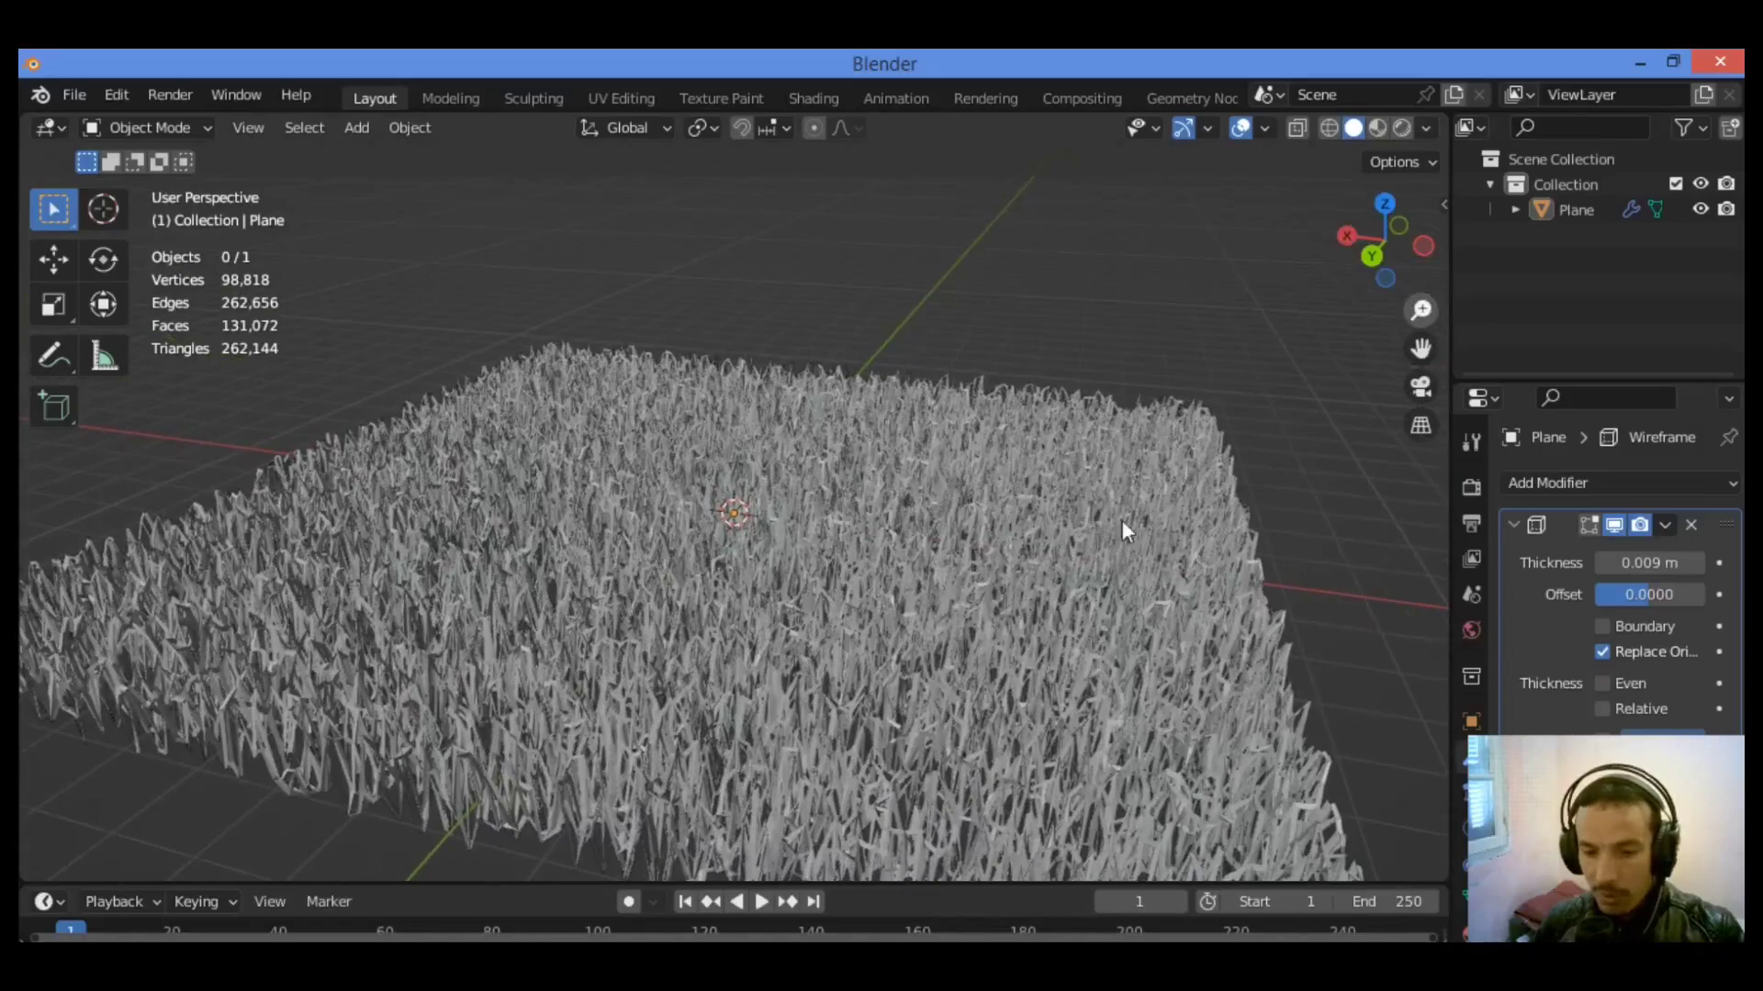
pyautogui.scroll(-3, 1105, 553)
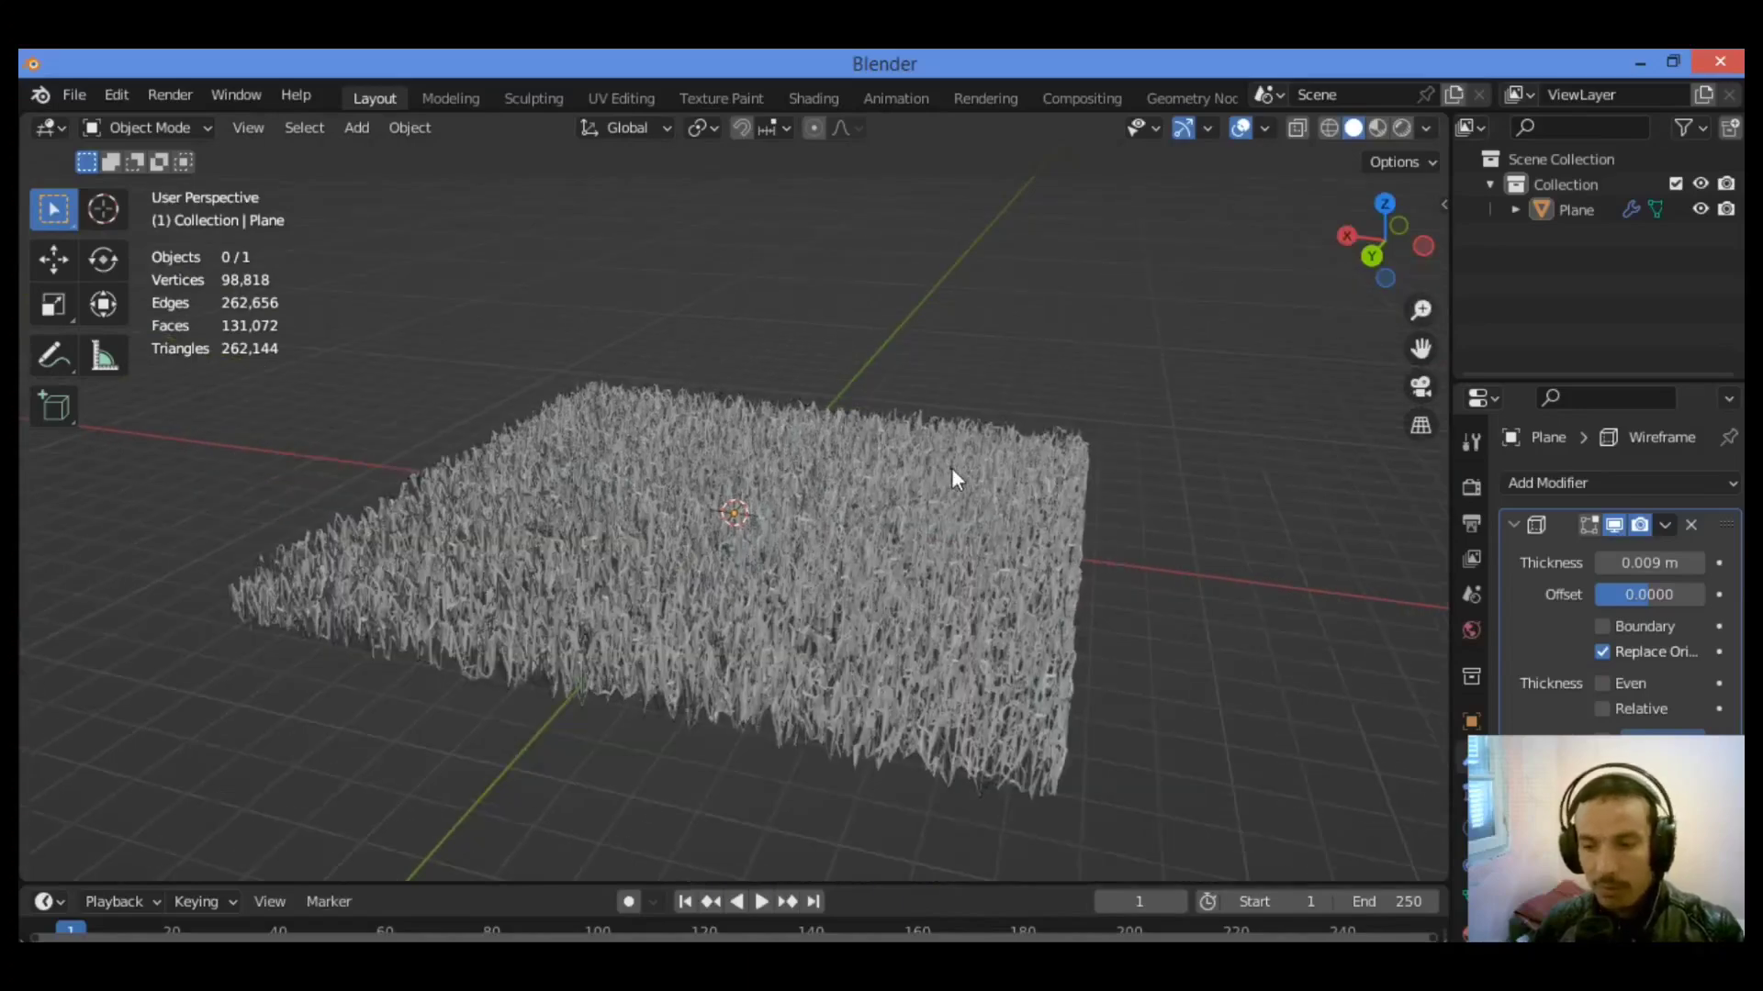